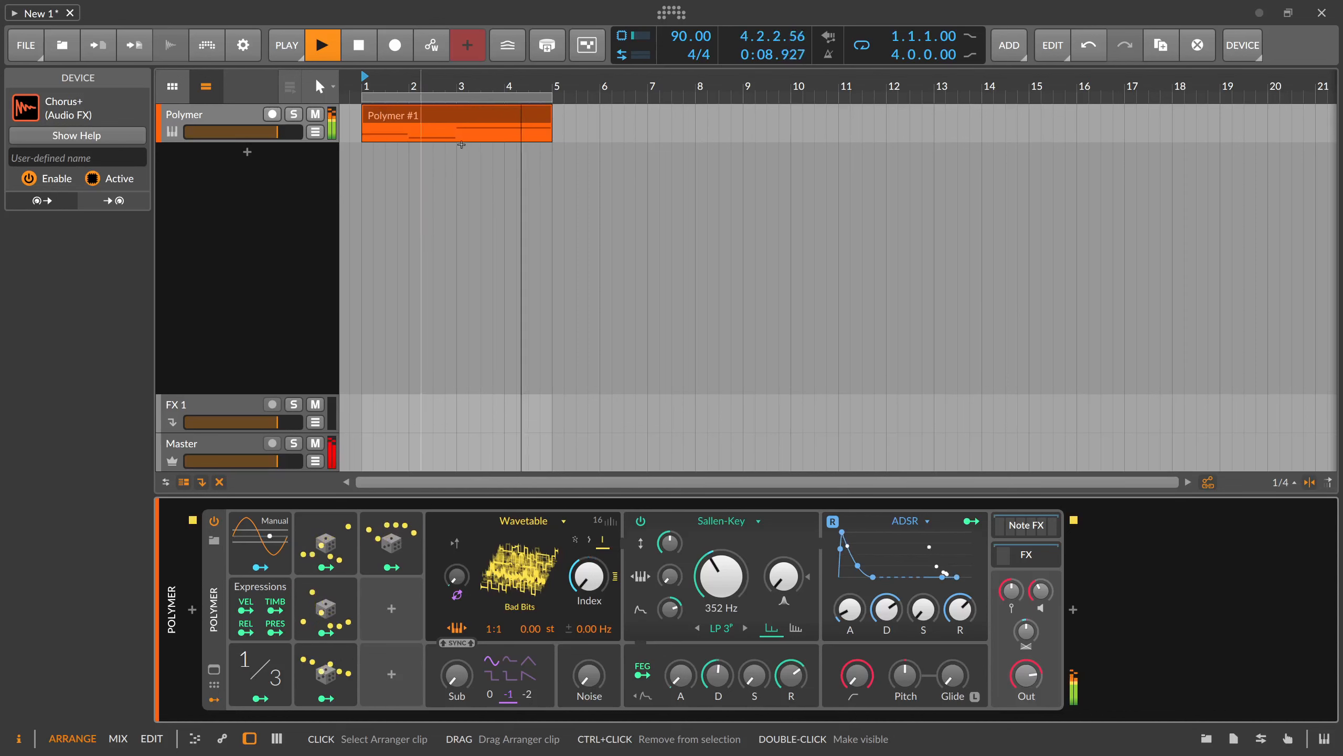
Insert an FX Grid device after the Polymer and hide the device chain to enlarge its patch editor.
{"action": "key", "text": "space"}
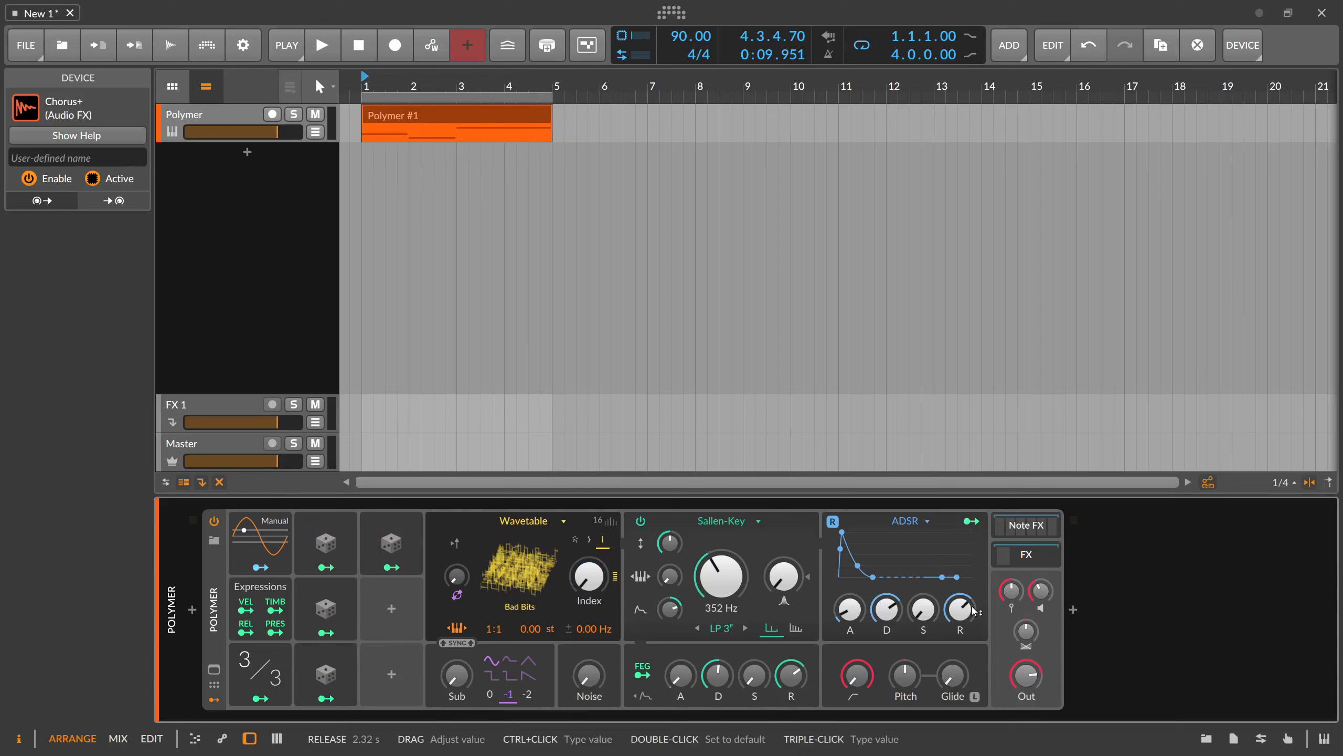
{"action": "left_click", "coordinate": [1073, 611]}
{"action": "type", "text": "fx"}
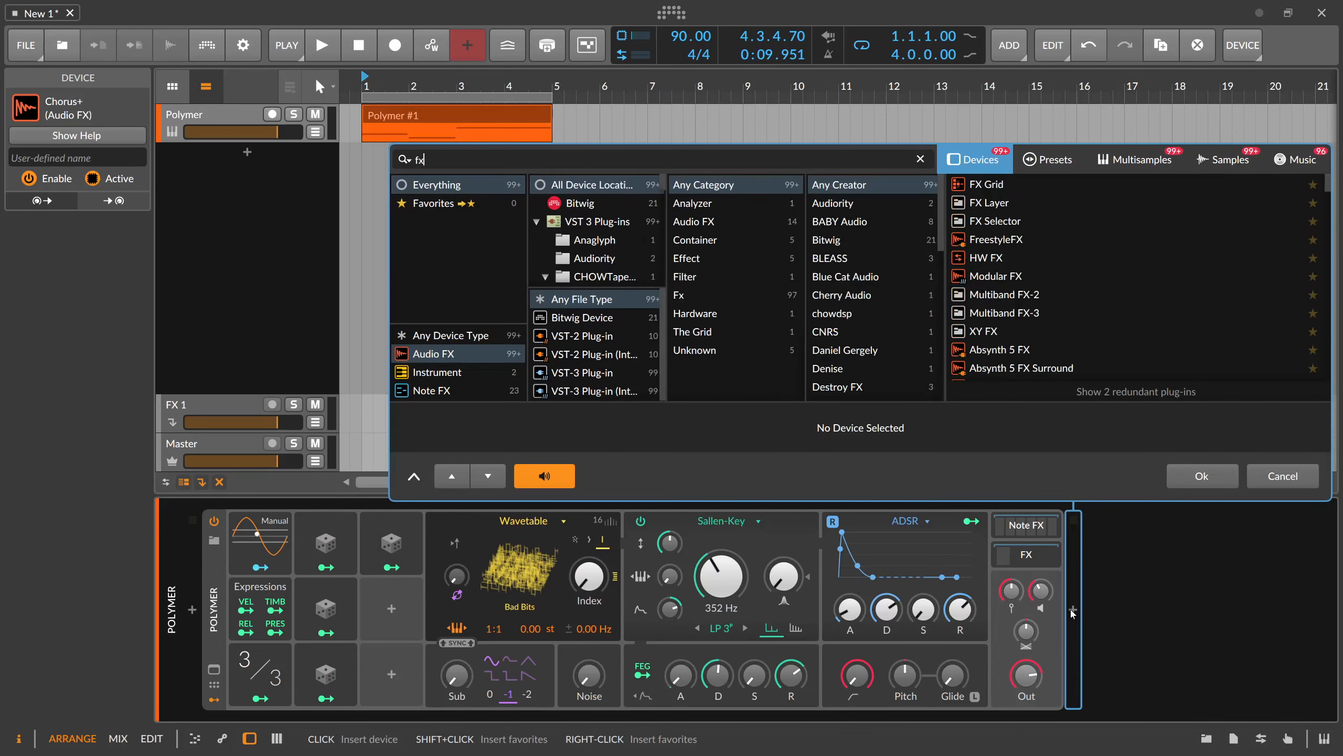
{"action": "key", "text": "Down"}
{"action": "key", "text": "Return"}
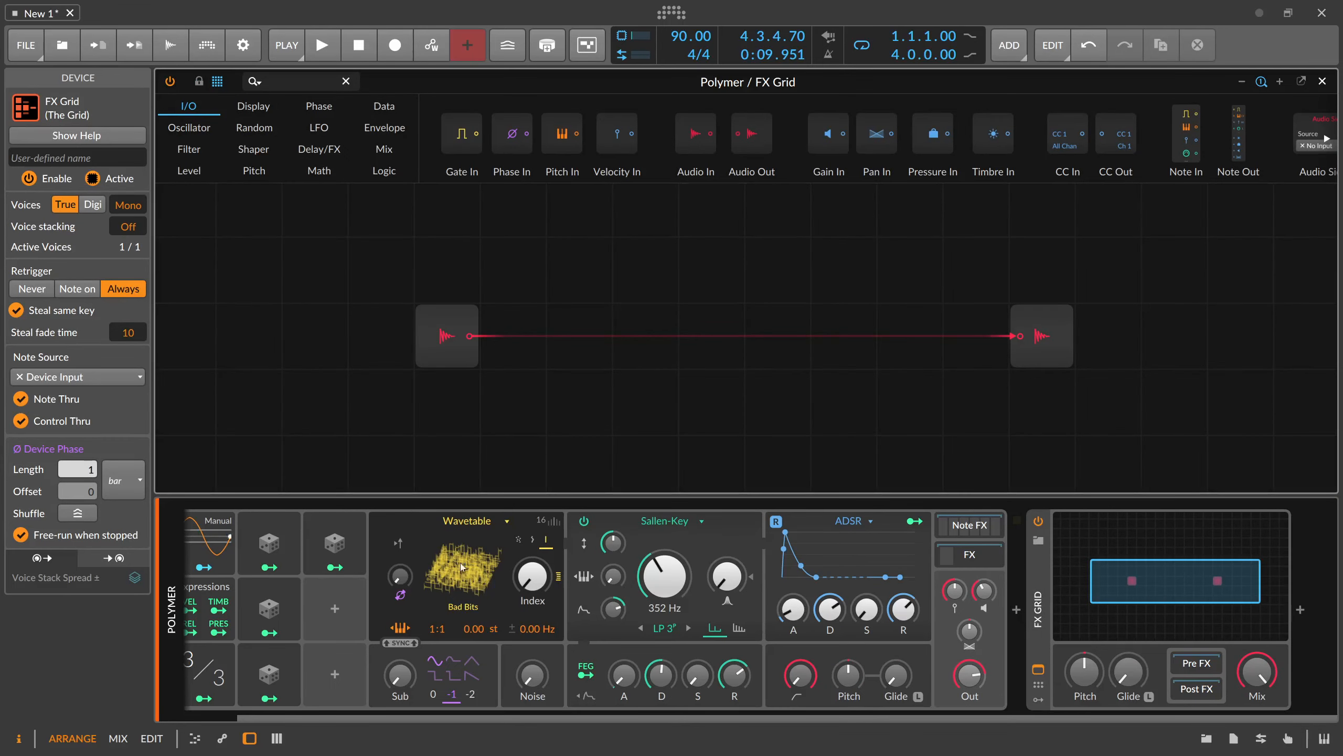
{"action": "left_click_drag", "start_coordinate": [357, 718], "coordinate": [297, 717]}
{"action": "left_click", "coordinate": [249, 739]}
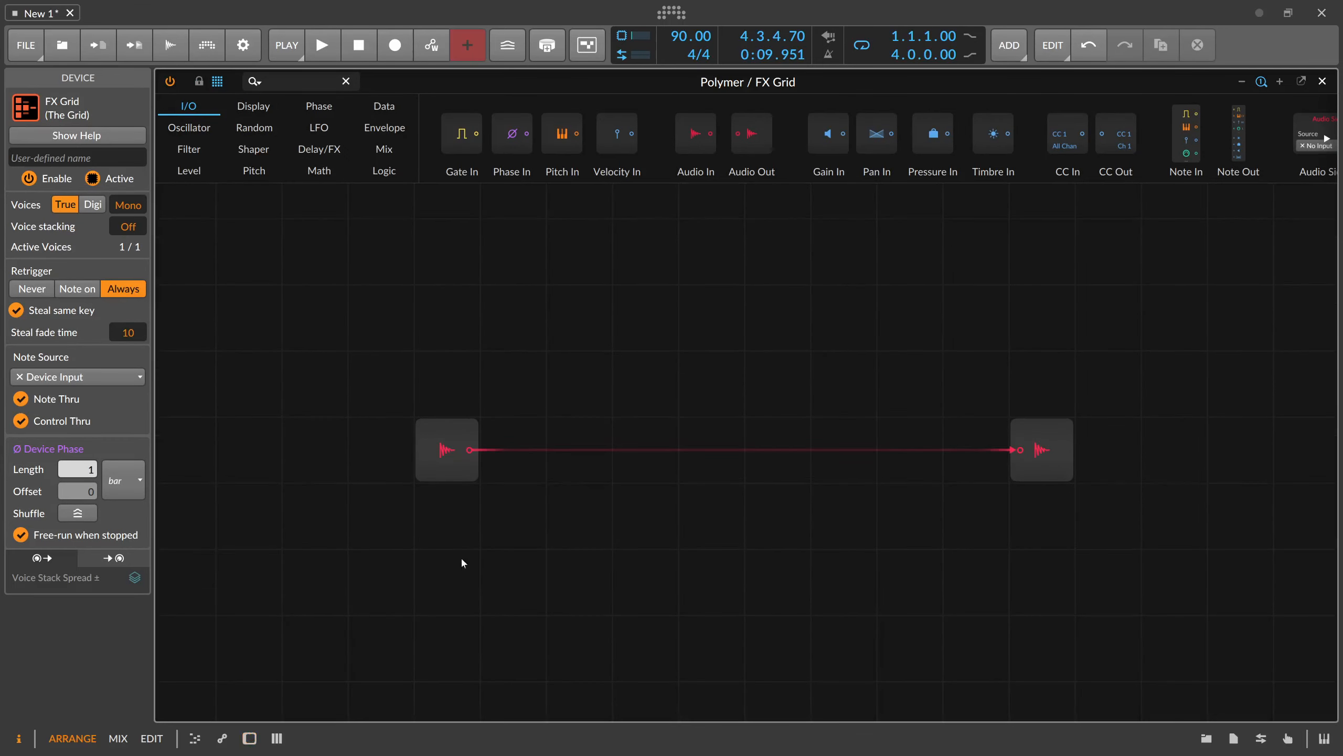
Add a Recorder module midway on the cable between the audio input and audio output.
{"action": "scroll", "coordinate": [493, 532], "scroll_direction": "down", "scroll_amount": 2}
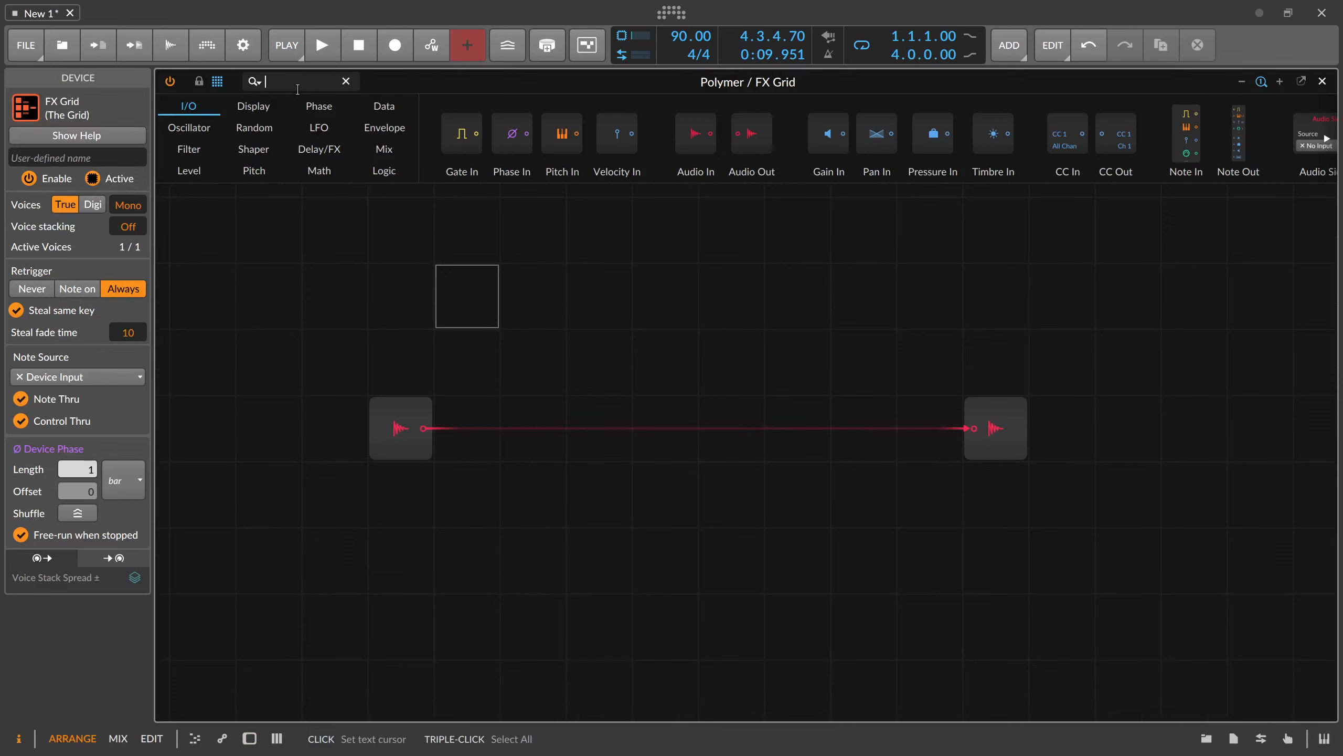
{"action": "type", "text": "reco"}
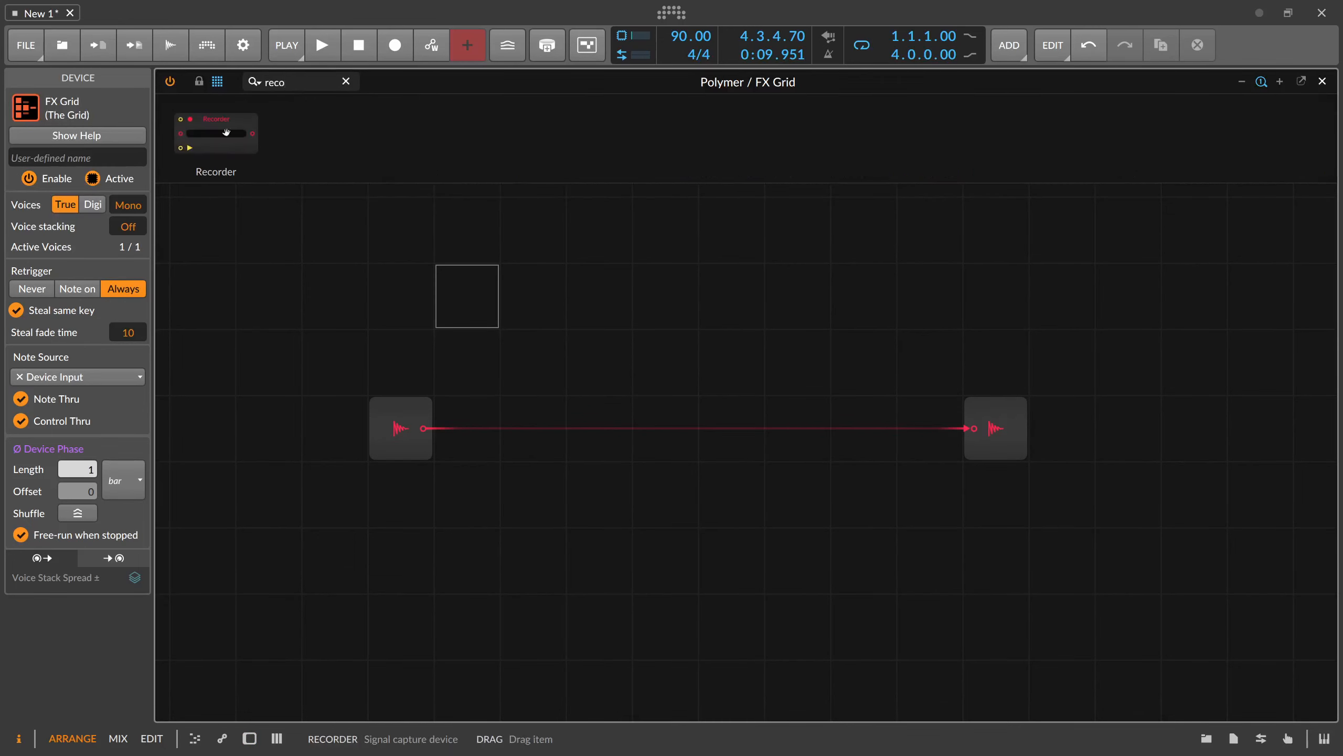
{"action": "left_click_drag", "start_coordinate": [226, 132], "coordinate": [479, 437]}
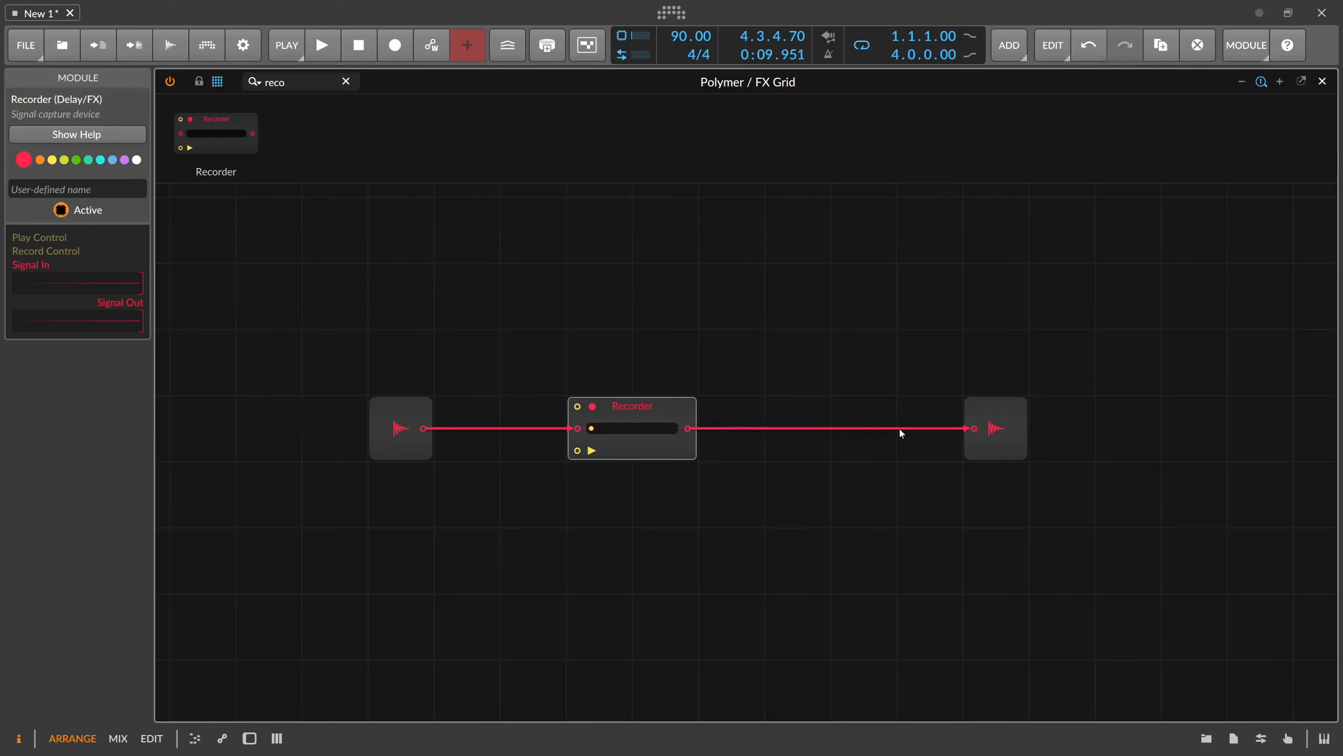
{"action": "left_click_drag", "start_coordinate": [665, 419], "coordinate": [690, 391]}
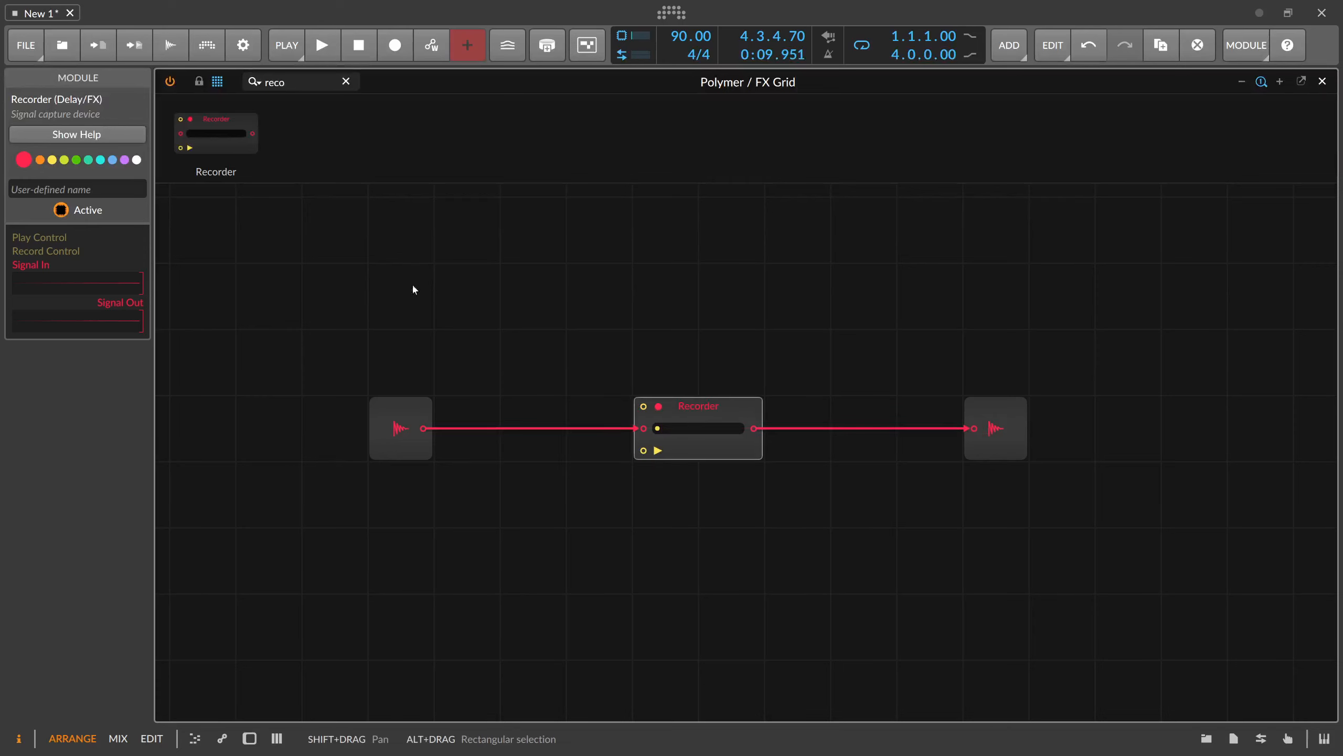
{"action": "left_click_drag", "start_coordinate": [420, 290], "coordinate": [411, 262]}
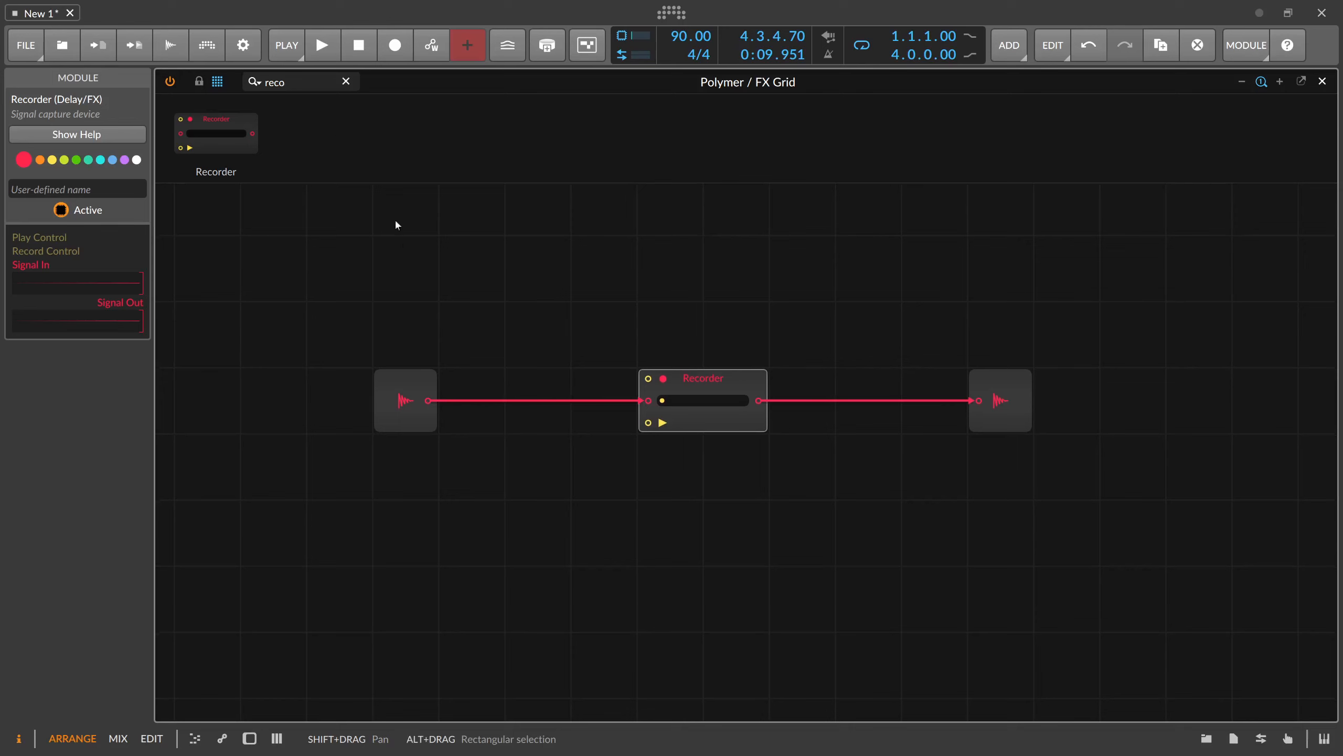
Add a Clock module below the audio input and set its rate to 11.78 Hz.
{"action": "left_click_drag", "start_coordinate": [302, 82], "coordinate": [204, 83]}
{"action": "key", "text": "BackSpace"}
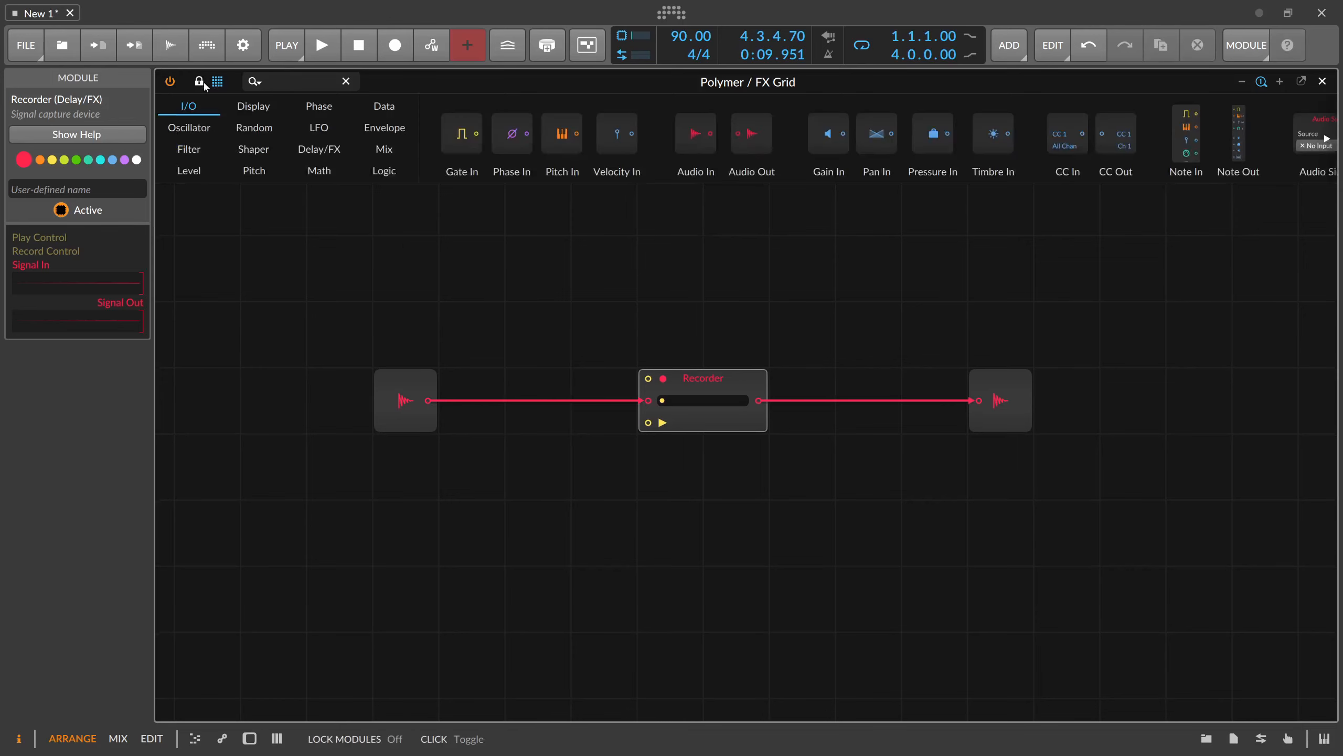
{"action": "type", "text": "clock"}
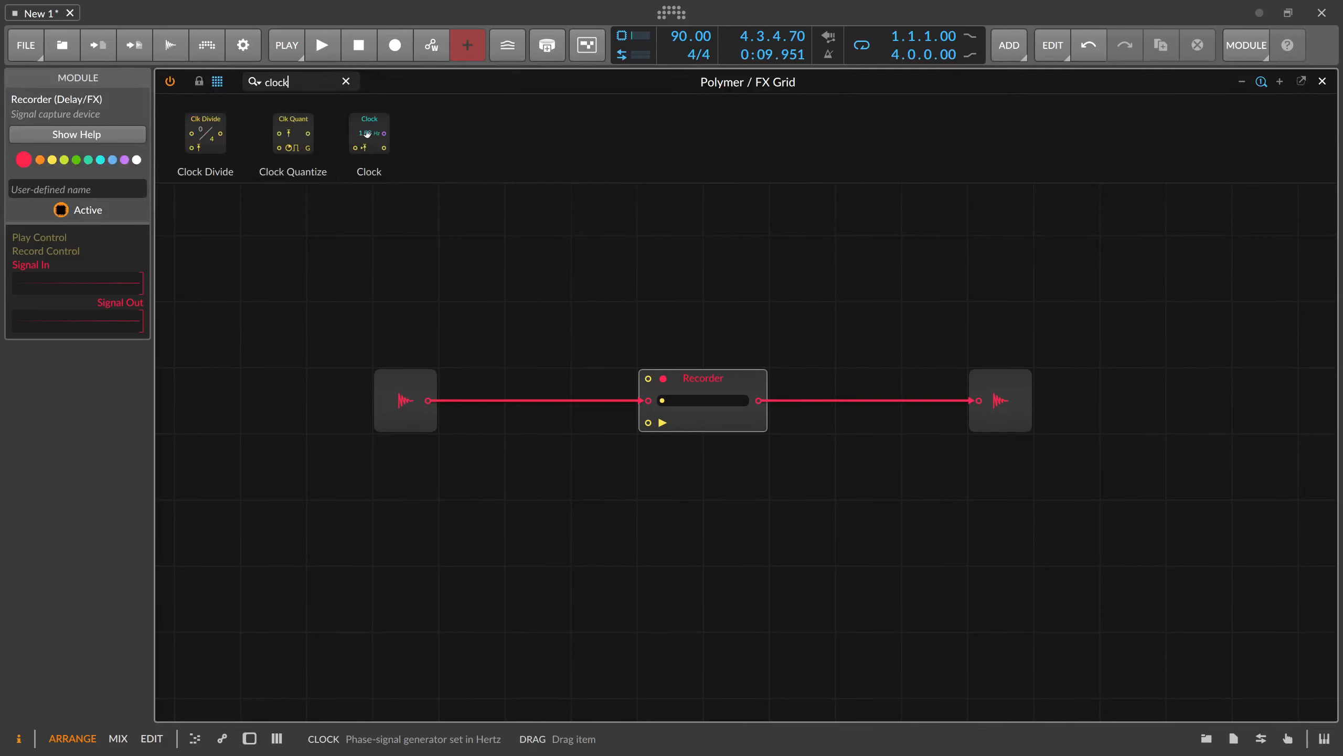
{"action": "left_click_drag", "start_coordinate": [367, 134], "coordinate": [450, 526]}
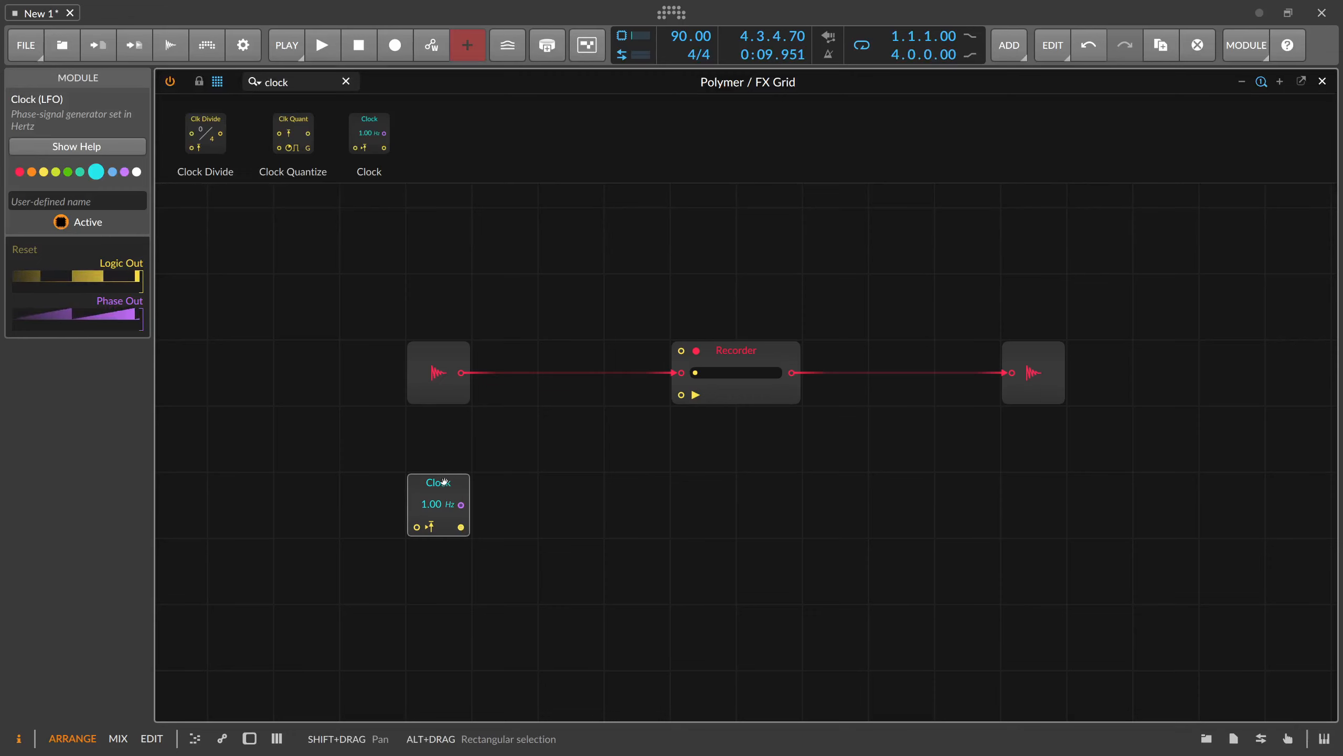
{"action": "left_click_drag", "start_coordinate": [445, 482], "coordinate": [365, 504]}
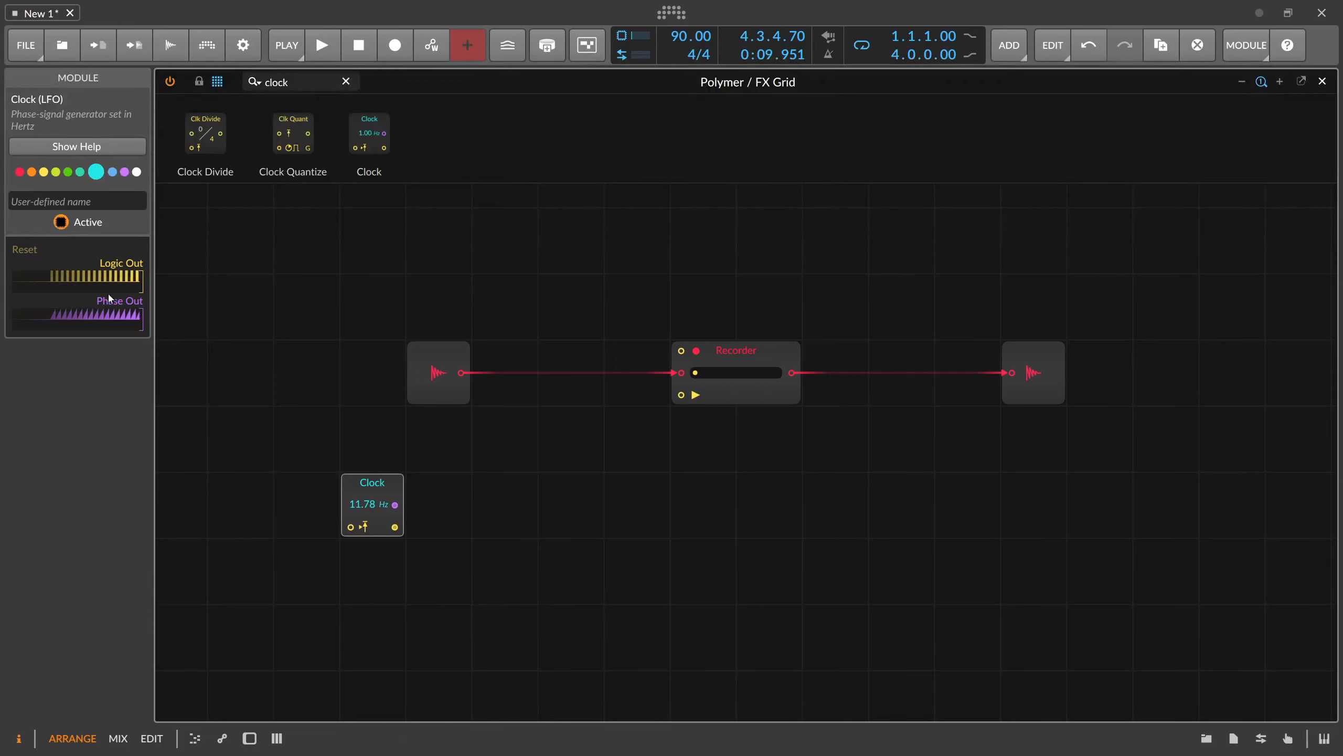
Add a widened Oscilloscope in Slow mode fed by the Clock's phase and logic outputs, and set the Clock to 0.21 Hz.
{"action": "left_click", "coordinate": [280, 81]}
{"action": "type", "text": "osc"}
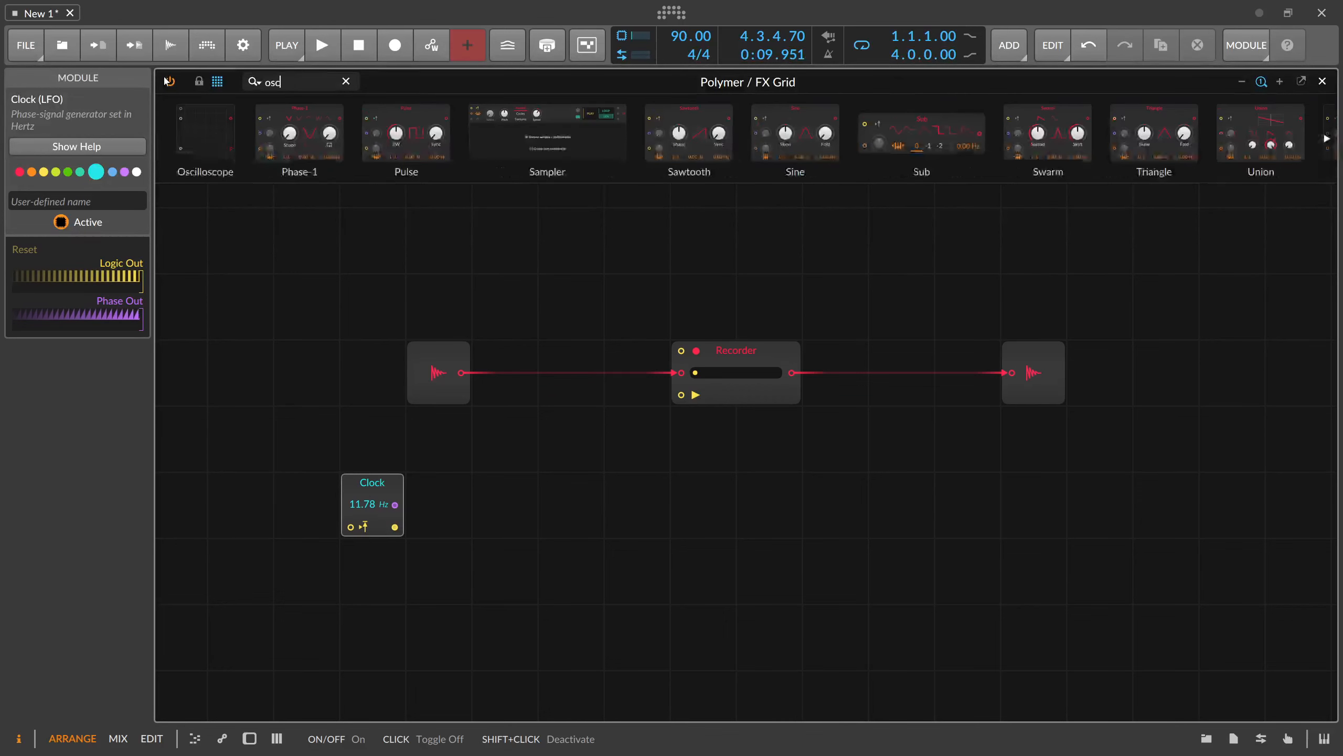
{"action": "mouse_move", "coordinate": [183, 127]}
{"action": "left_mouse_down"}
{"action": "mouse_move", "coordinate": [522, 447]}
{"action": "mouse_move", "coordinate": [489, 526]}
{"action": "mouse_move", "coordinate": [481, 506]}
{"action": "left_mouse_up"}
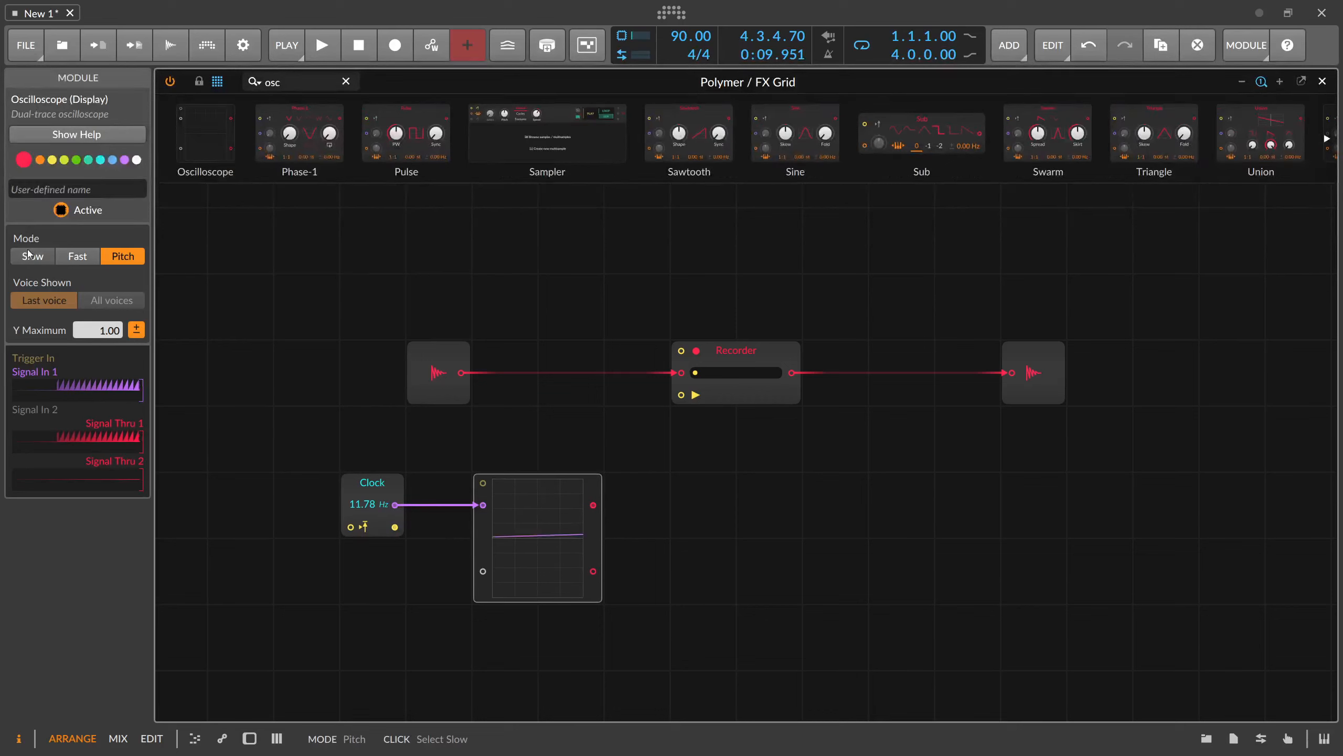
{"action": "left_click_drag", "start_coordinate": [602, 542], "coordinate": [931, 542]}
{"action": "left_click_drag", "start_coordinate": [394, 526], "coordinate": [483, 571]}
{"action": "left_click_drag", "start_coordinate": [369, 504], "coordinate": [369, 542]}
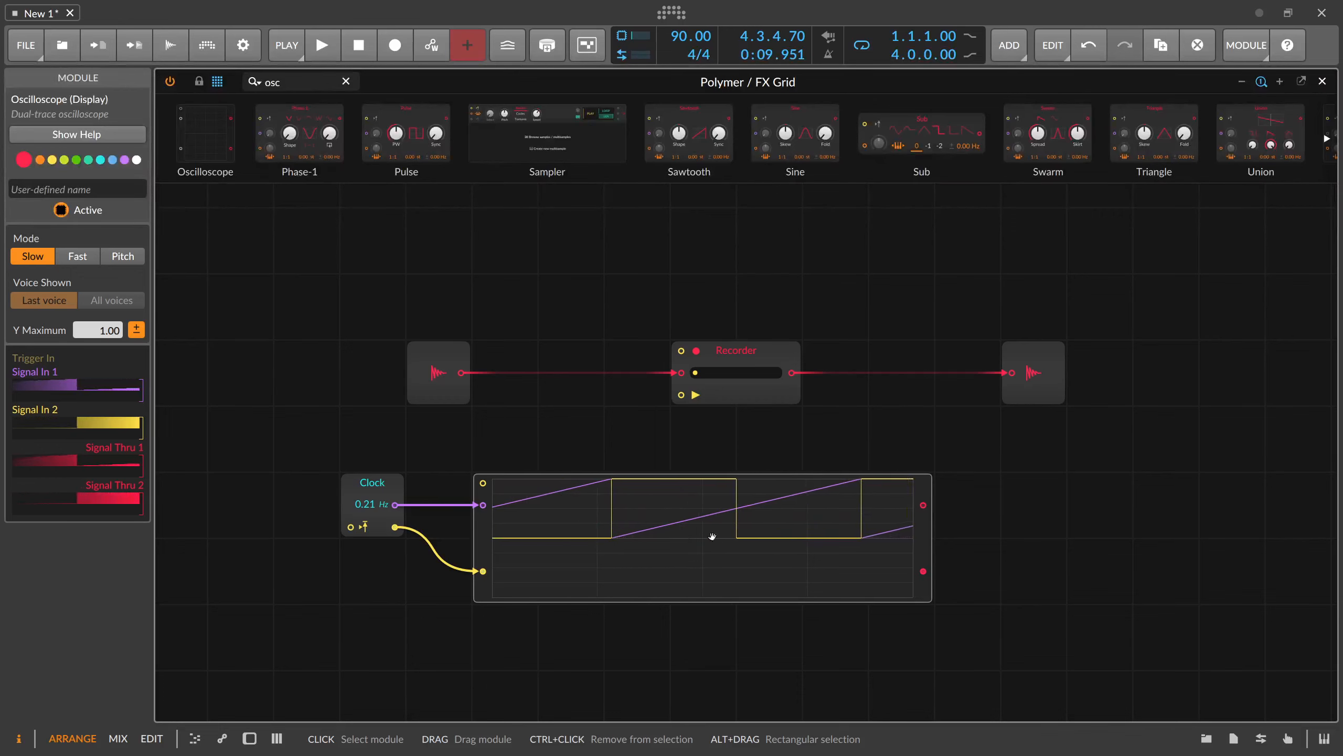
Move the Oscilloscope further from the Clock and connect the Clock's logic output to the Recorder's record and play control inputs.
{"action": "left_click_drag", "start_coordinate": [494, 532], "coordinate": [560, 532]}
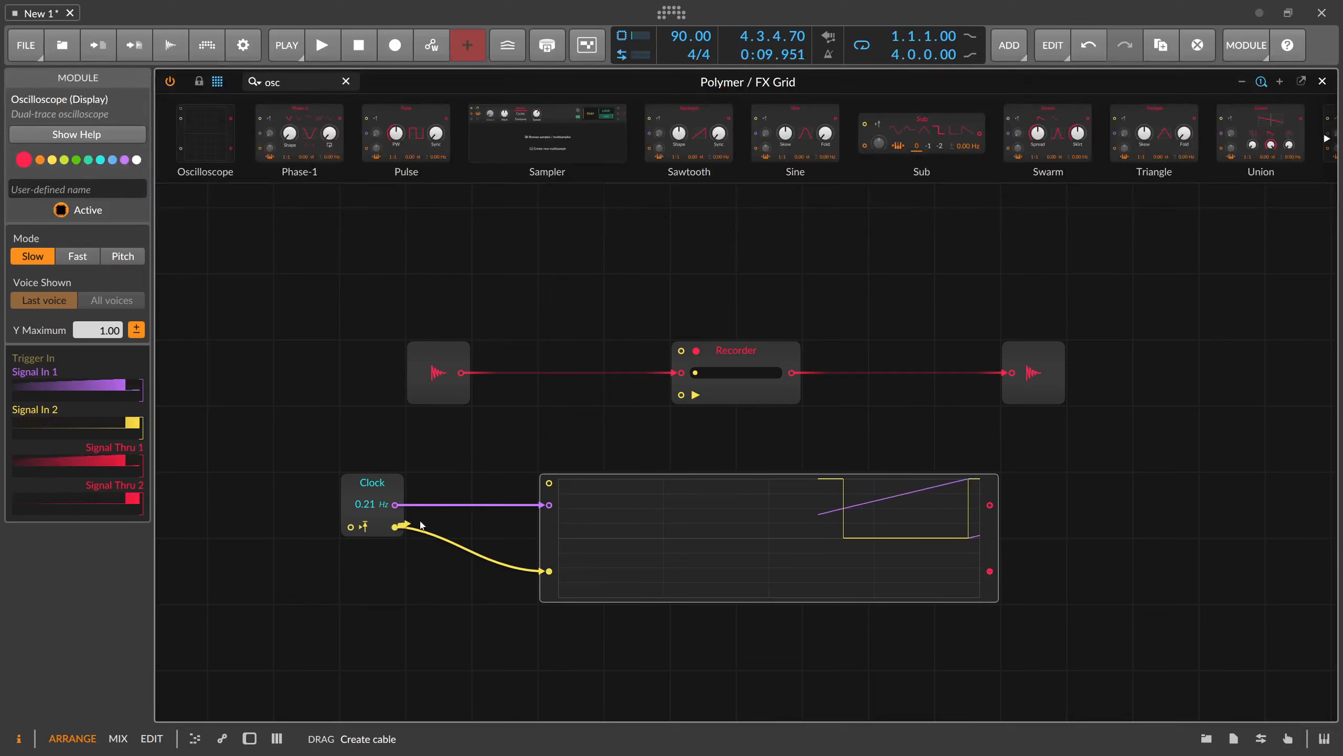
{"action": "left_click_drag", "start_coordinate": [646, 402], "coordinate": [686, 358]}
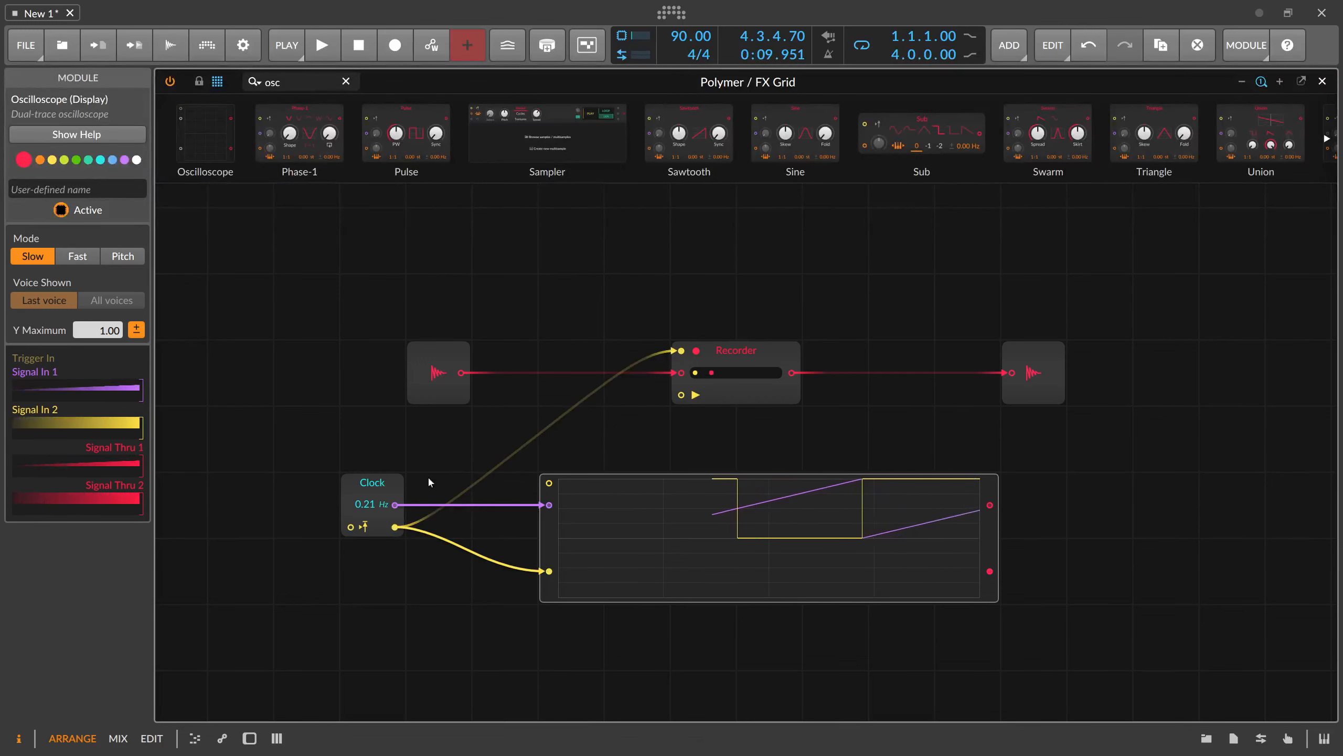
{"action": "left_click_drag", "start_coordinate": [652, 407], "coordinate": [674, 405]}
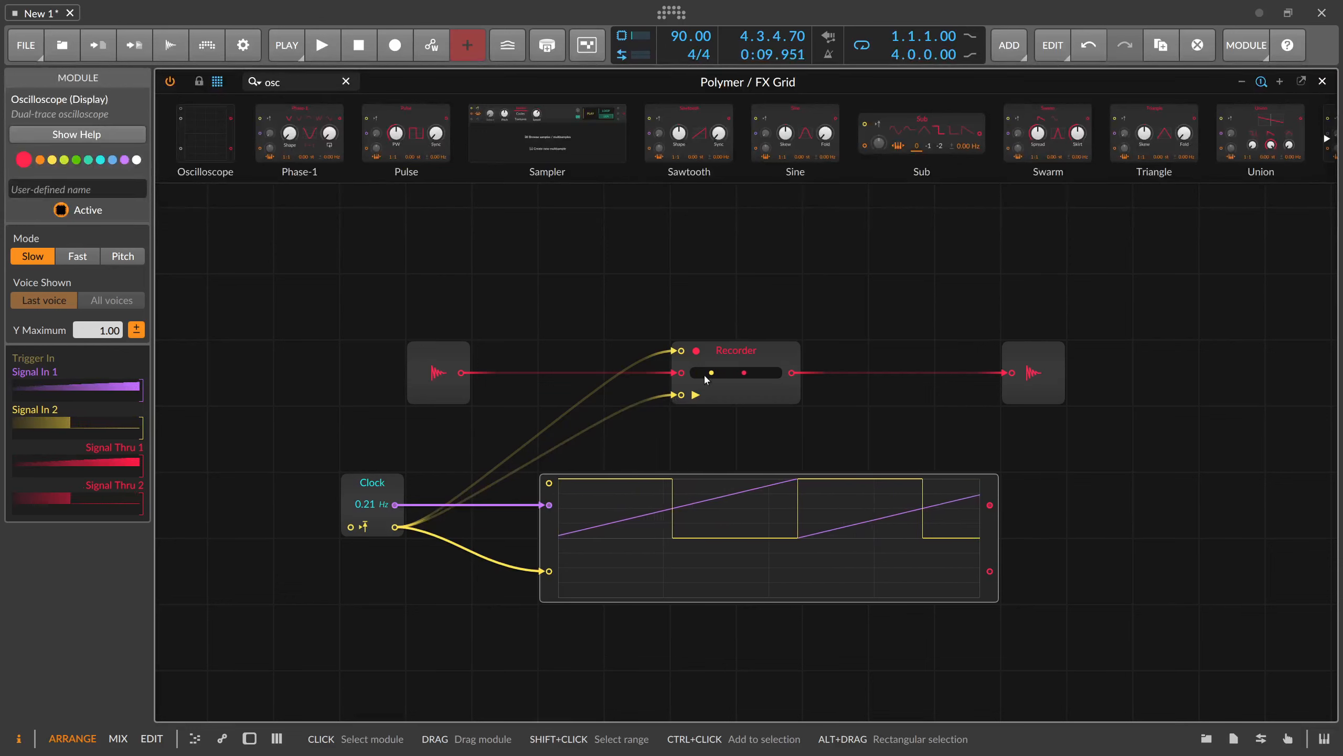
Set the Clock to 3.54 Hz and audition the patch during playback while raising the rate to about 9.63 Hz.
{"action": "mouse_move", "coordinate": [364, 504]}
{"action": "left_mouse_down"}
{"action": "mouse_move", "coordinate": [365, 454]}
{"action": "mouse_move", "coordinate": [361, 507]}
{"action": "left_mouse_up"}
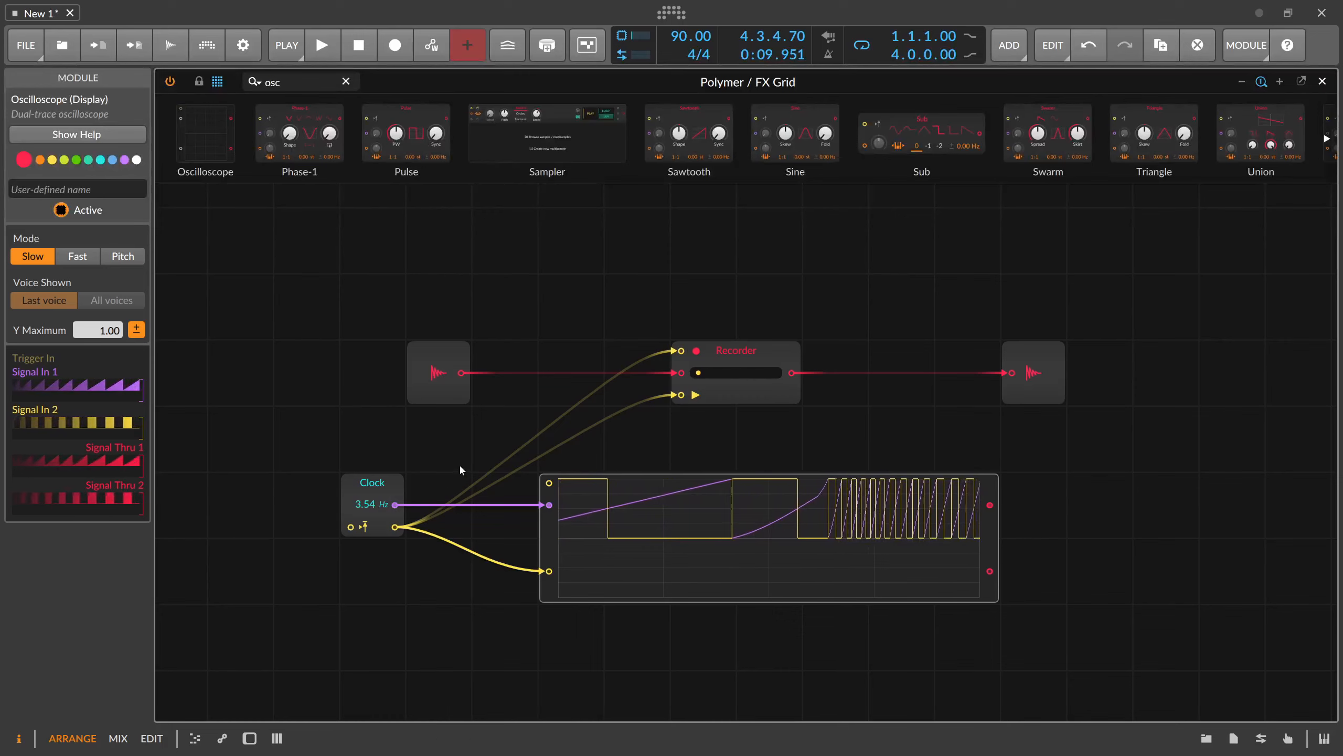
{"action": "left_click", "coordinate": [492, 451]}
{"action": "key", "text": "space"}
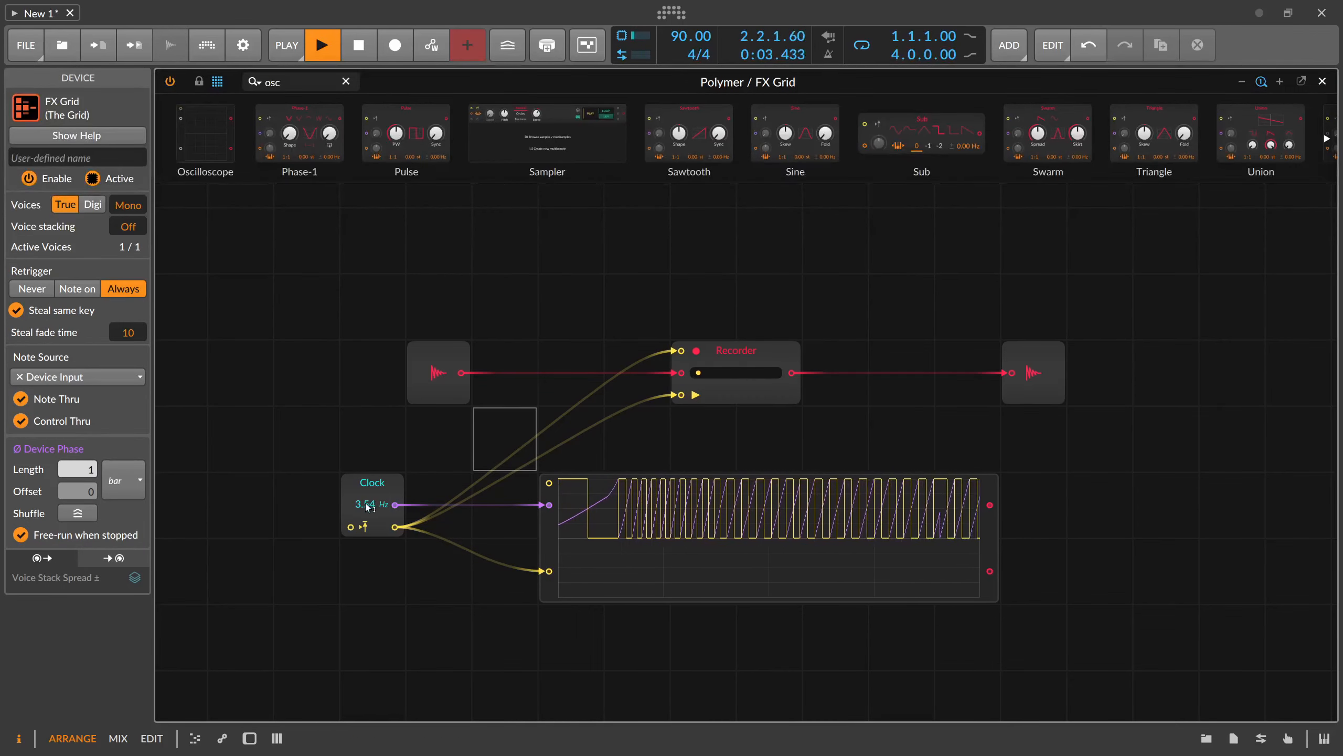
{"action": "left_click_drag", "start_coordinate": [365, 504], "coordinate": [365, 500]}
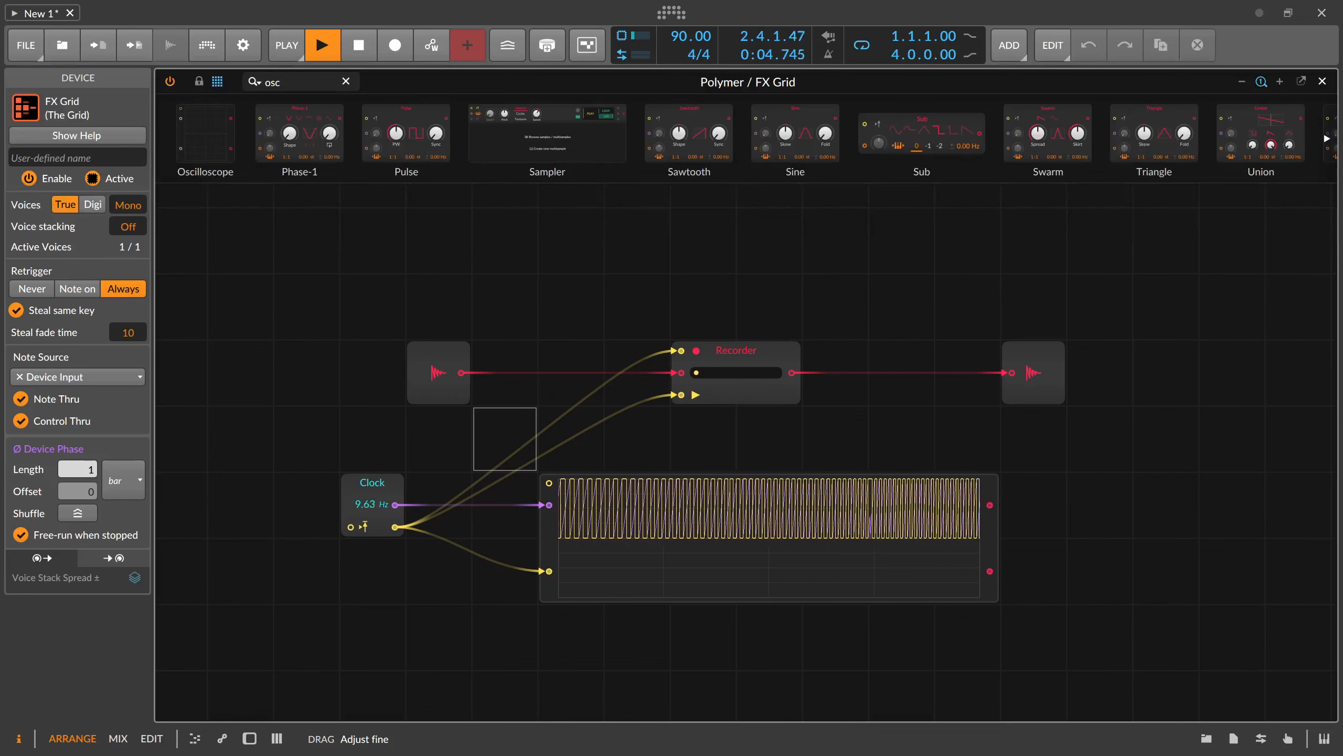
{"action": "key", "text": "space"}
{"action": "left_click", "coordinate": [380, 455]}
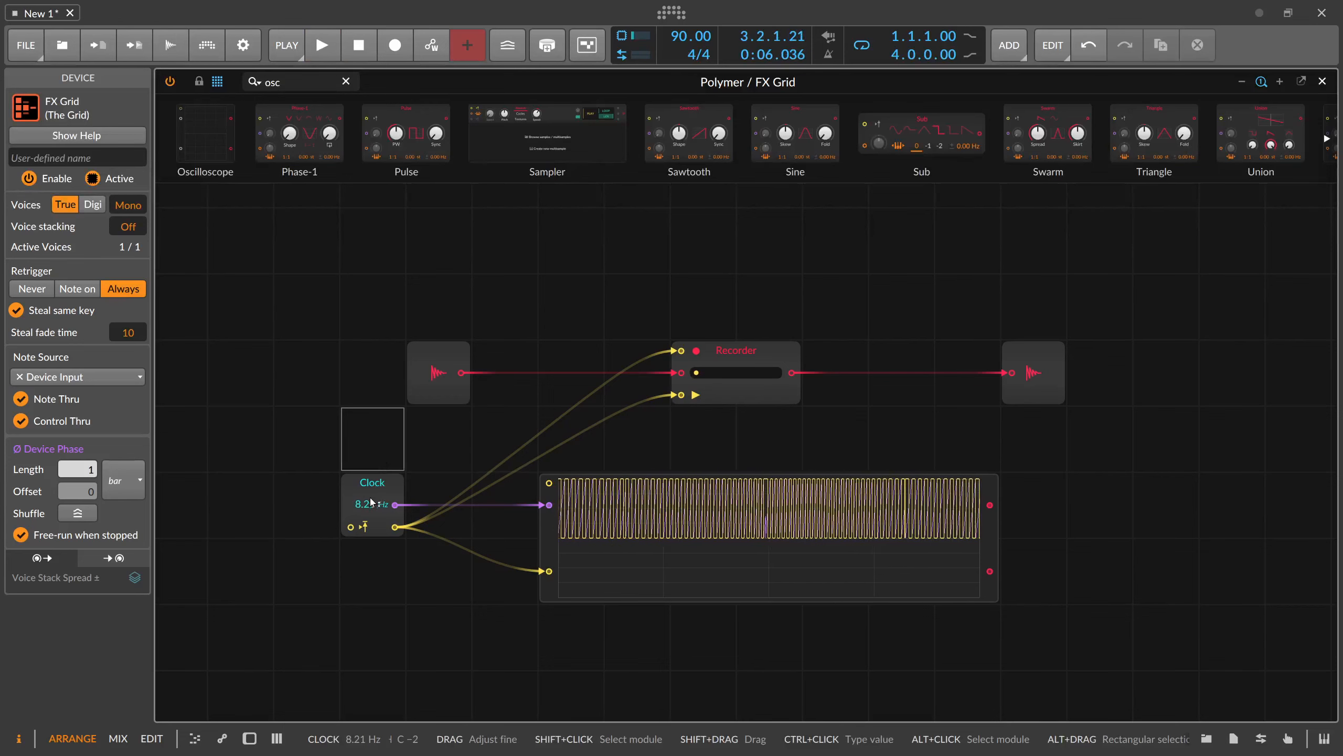
Select the Recorder to view its control signals and lower the Clock rate to 0.66 Hz.
{"action": "left_click_drag", "start_coordinate": [369, 504], "coordinate": [369, 511]}
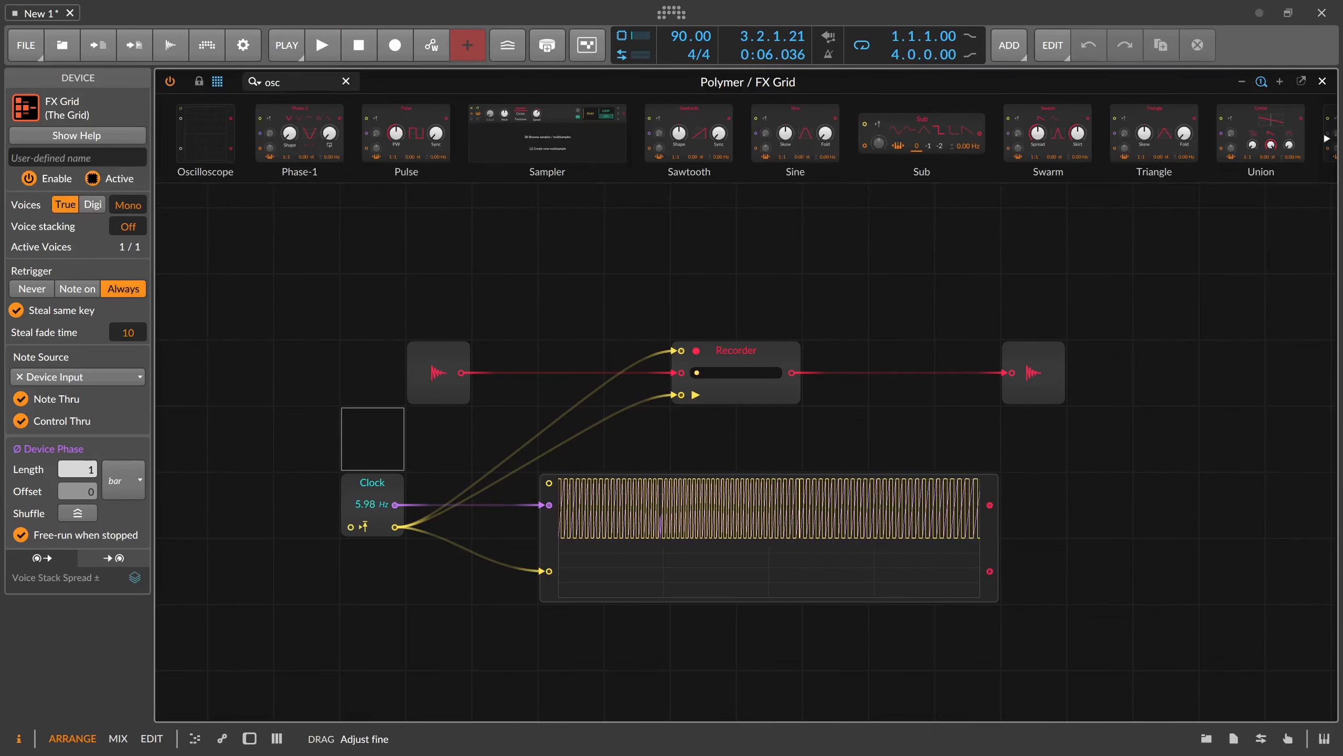
{"action": "left_click_drag", "start_coordinate": [369, 512], "coordinate": [368, 521]}
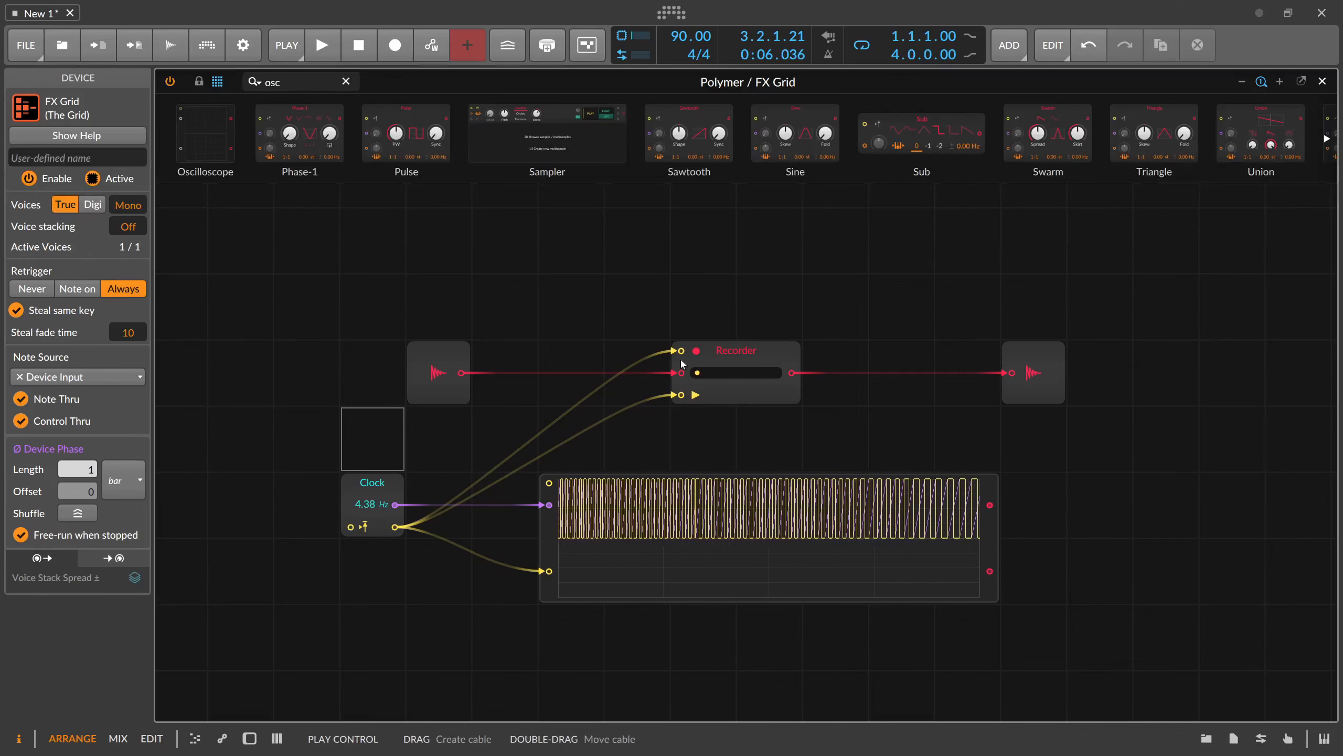
{"action": "left_click", "coordinate": [695, 373]}
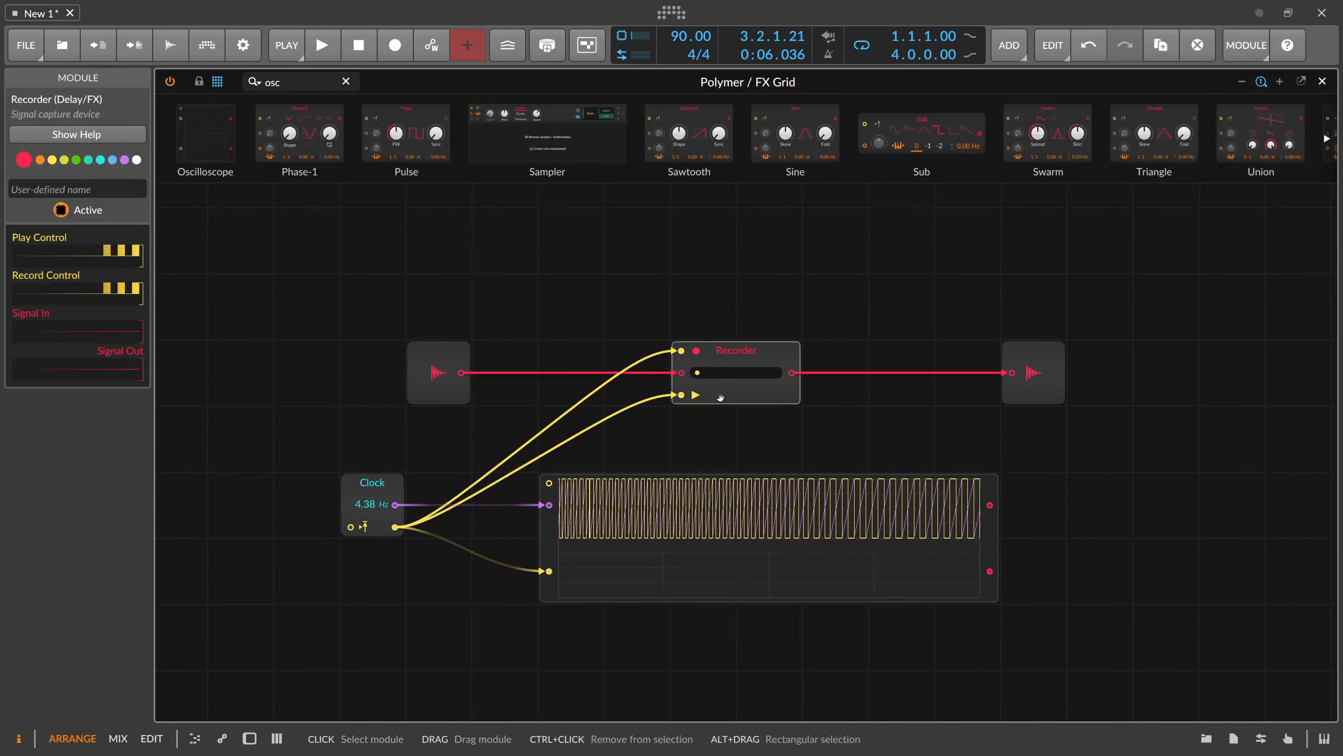
{"action": "left_click_drag", "start_coordinate": [369, 508], "coordinate": [369, 624]}
Insert an AD envelope between the Recorder and the audio output, triggered by the Clock's logic output.
{"action": "left_click_drag", "start_coordinate": [299, 89], "coordinate": [227, 127]}
{"action": "type", "text": "a"}
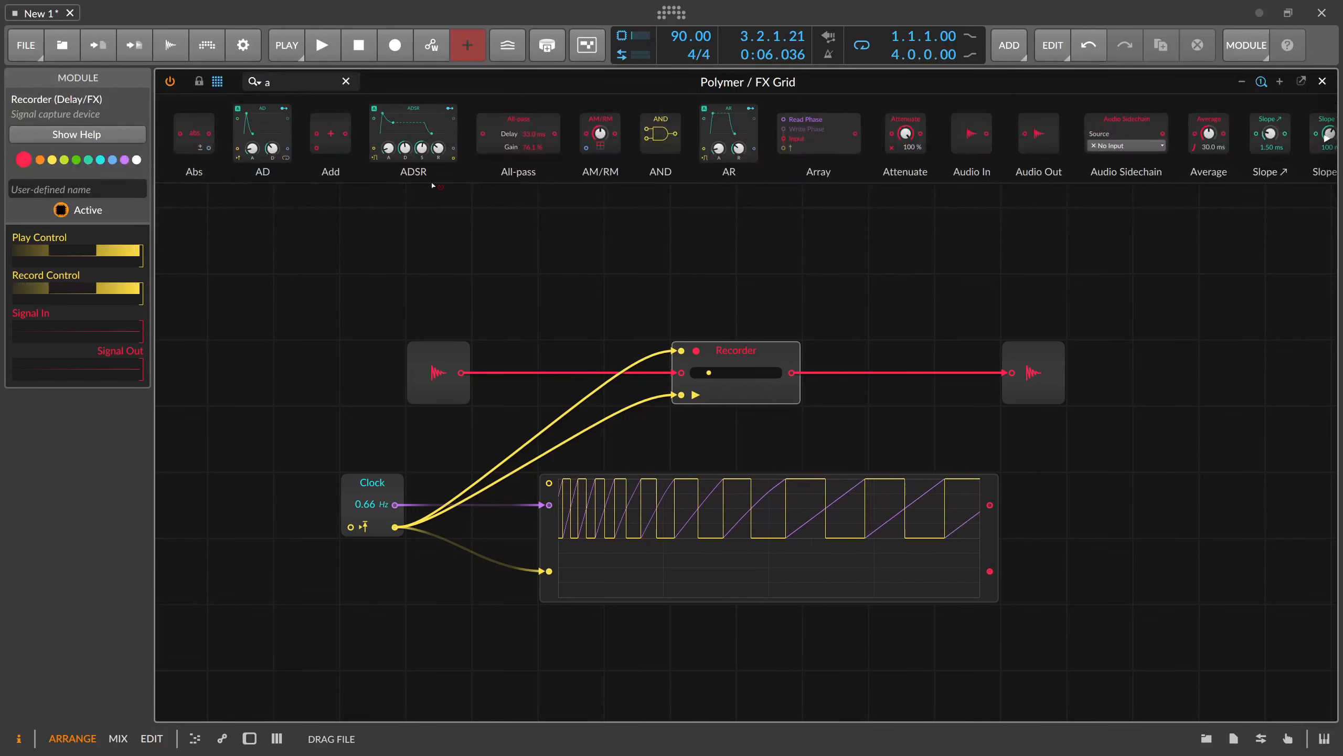
{"action": "left_click_drag", "start_coordinate": [796, 380], "coordinate": [796, 380]}
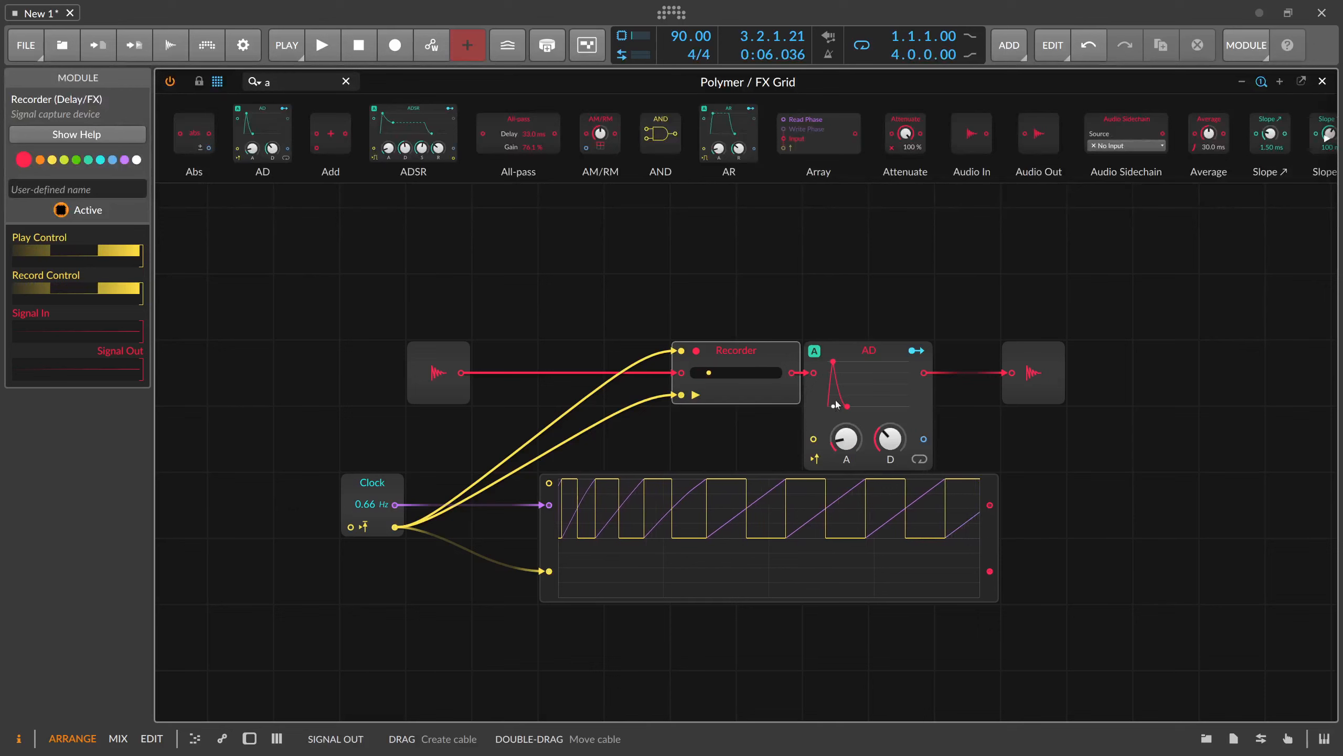
{"action": "left_click", "coordinate": [815, 459]}
{"action": "left_click_drag", "start_coordinate": [404, 529], "coordinate": [814, 439]}
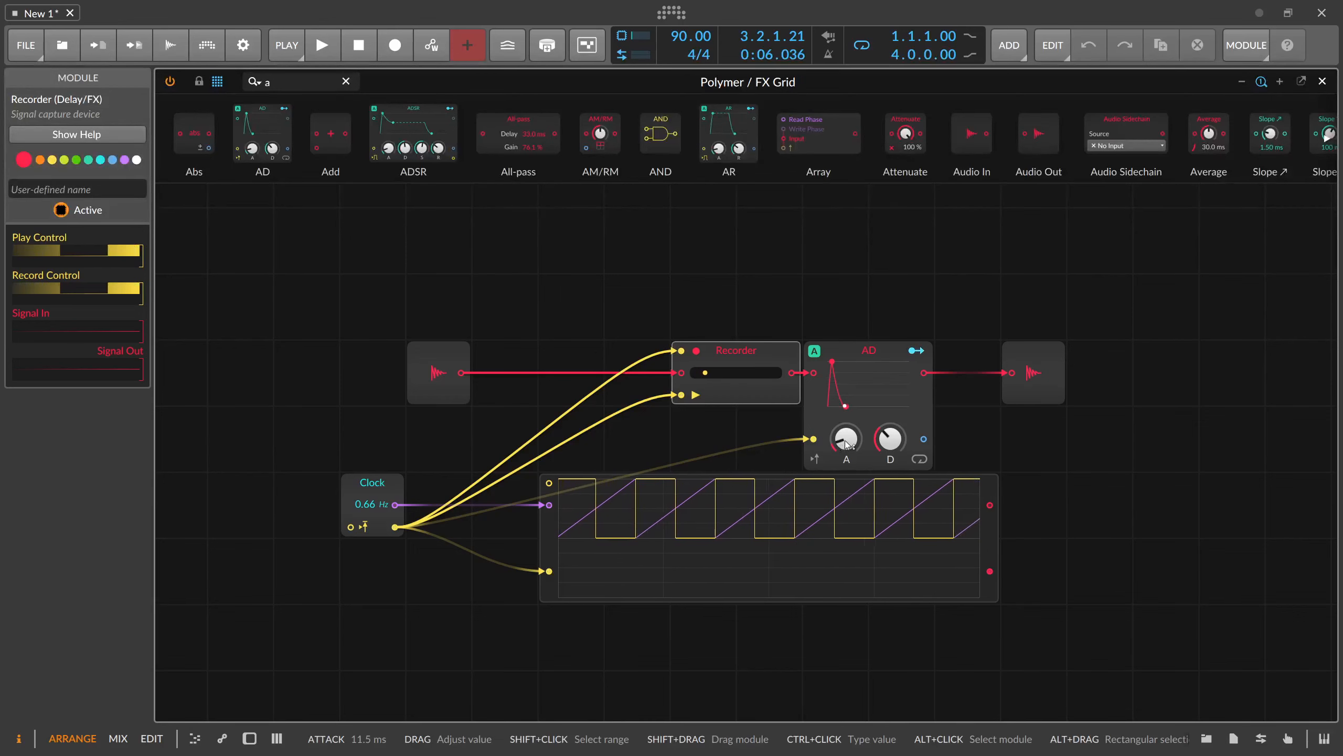
Shorten the AD envelope's attack to 4.34 ms and decay to 93.6 ms, and delete the module.
{"action": "left_click_drag", "start_coordinate": [846, 443], "coordinate": [886, 437]}
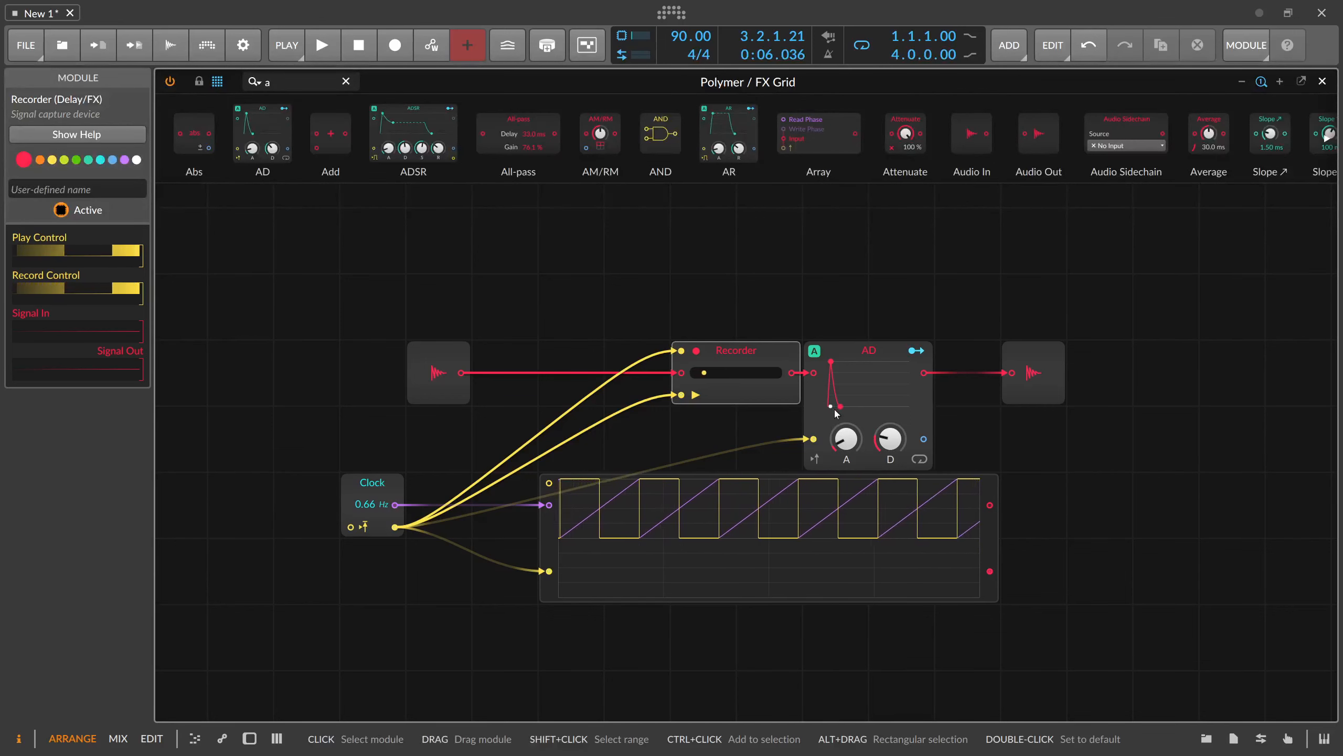
{"action": "left_click", "coordinate": [849, 382]}
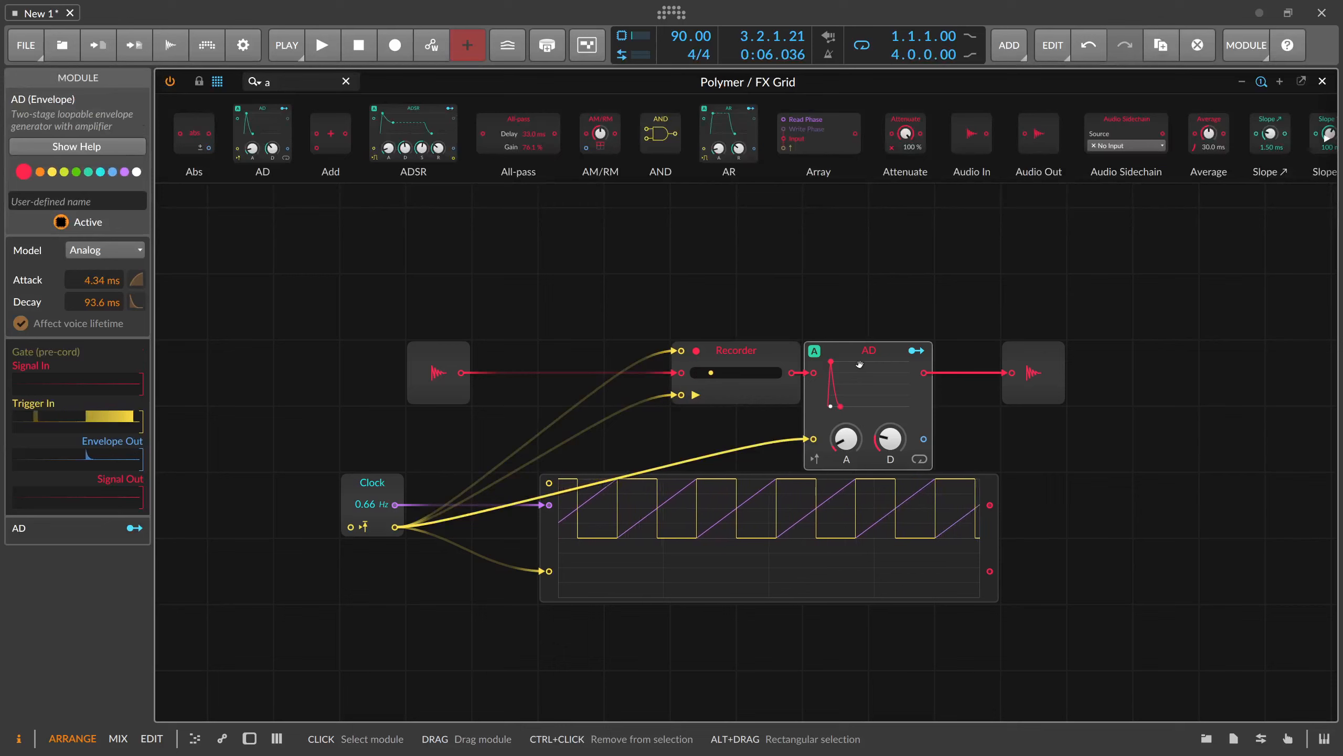
{"action": "key", "text": "Delete"}
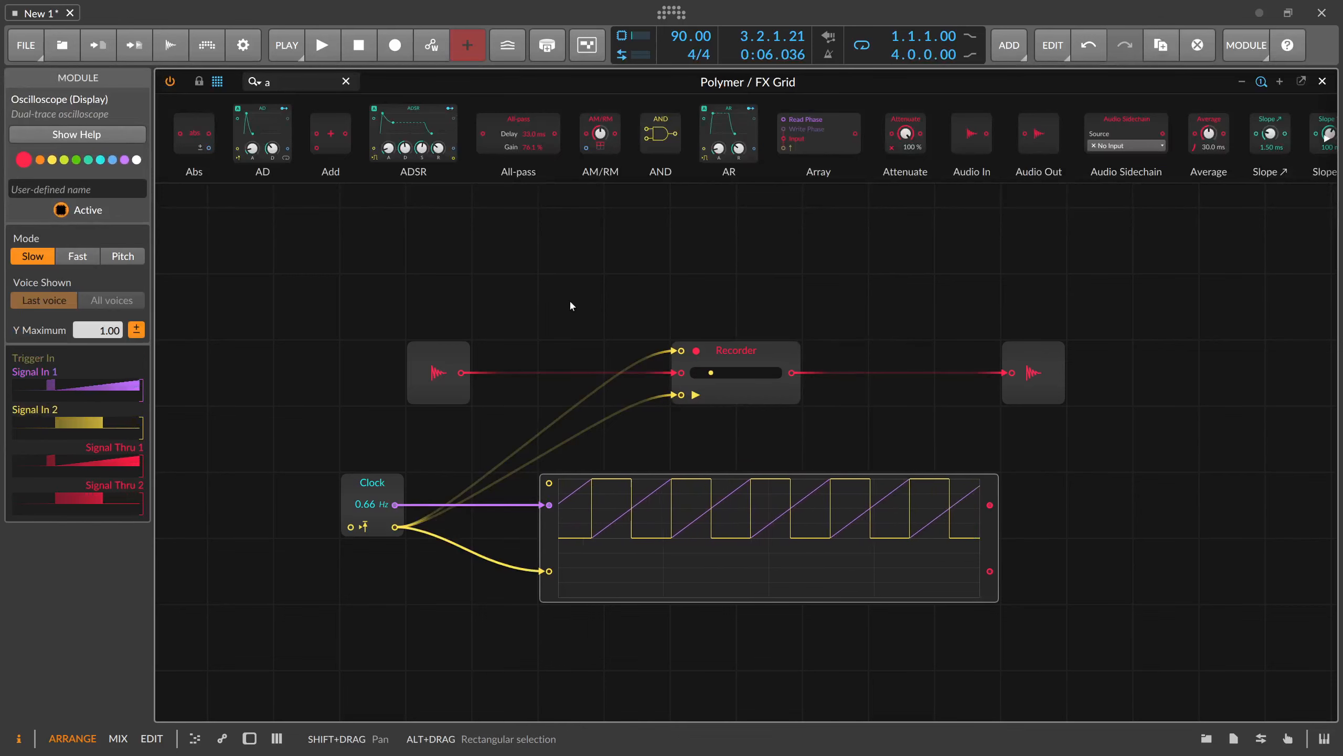
Move the Oscilloscope and the Clock lower in the patch, keeping them side by side below the Recorder.
{"action": "scroll", "coordinate": [598, 294], "scroll_direction": "down", "scroll_amount": 1}
{"action": "left_click_drag", "start_coordinate": [597, 295], "coordinate": [603, 261]}
{"action": "left_click_drag", "start_coordinate": [568, 472], "coordinate": [511, 533]}
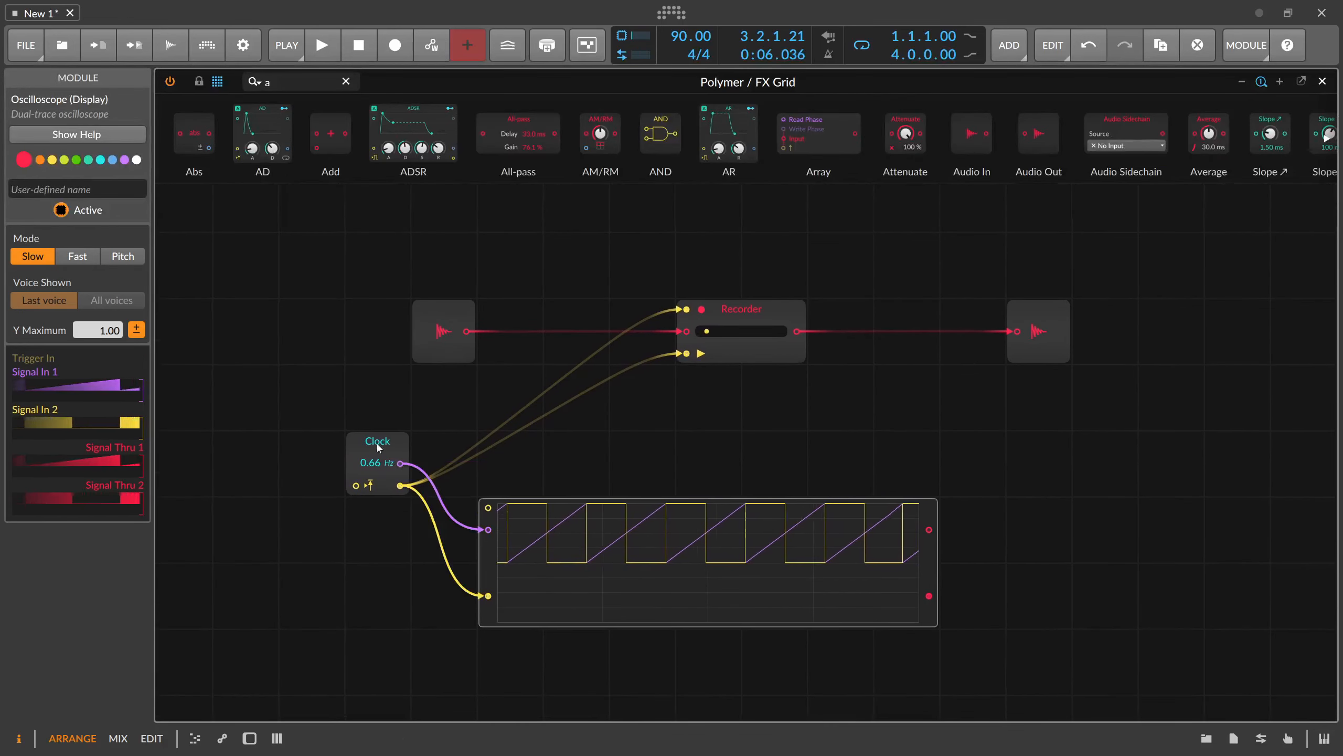
{"action": "left_click_drag", "start_coordinate": [376, 448], "coordinate": [363, 528]}
Insert a Ø Mirror between the Clock's phase output and the Oscilloscope's second input, shifting the Oscilloscope over to make room.
{"action": "left_click", "coordinate": [283, 82]}
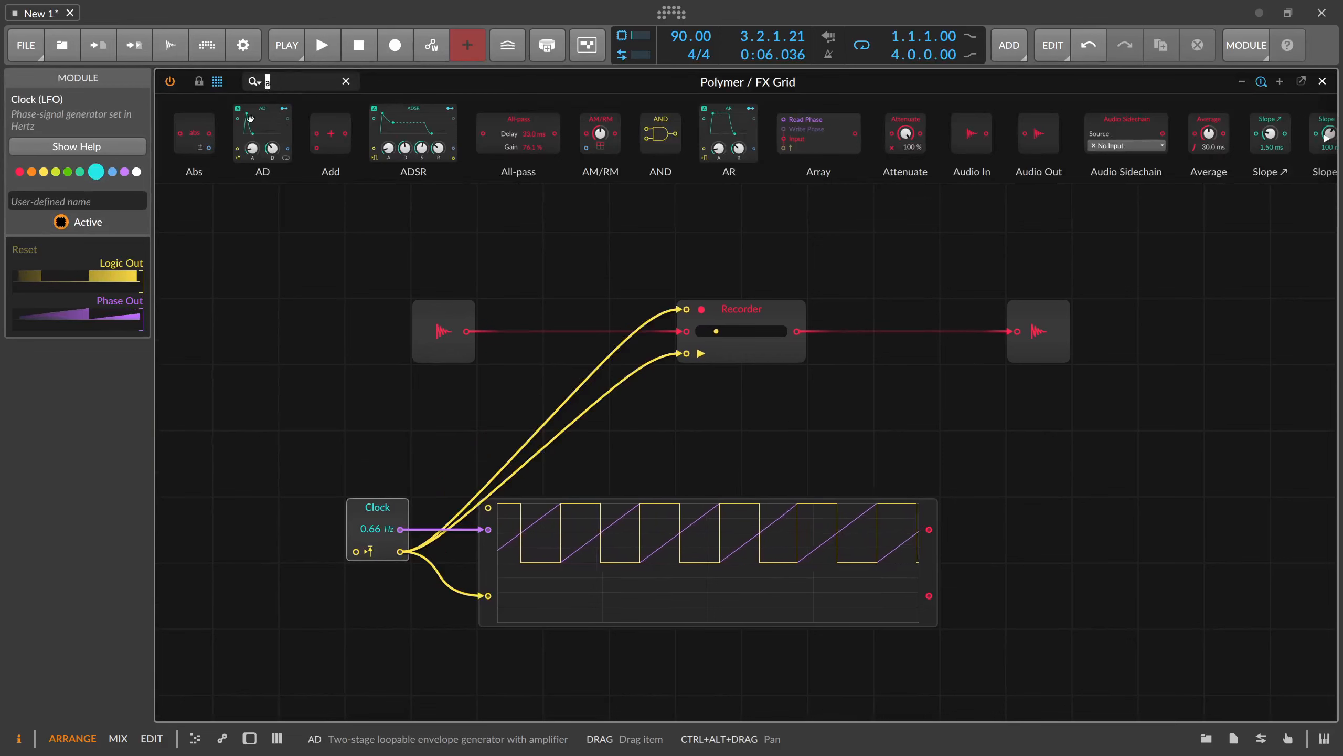
{"action": "key", "text": "BackSpace"}
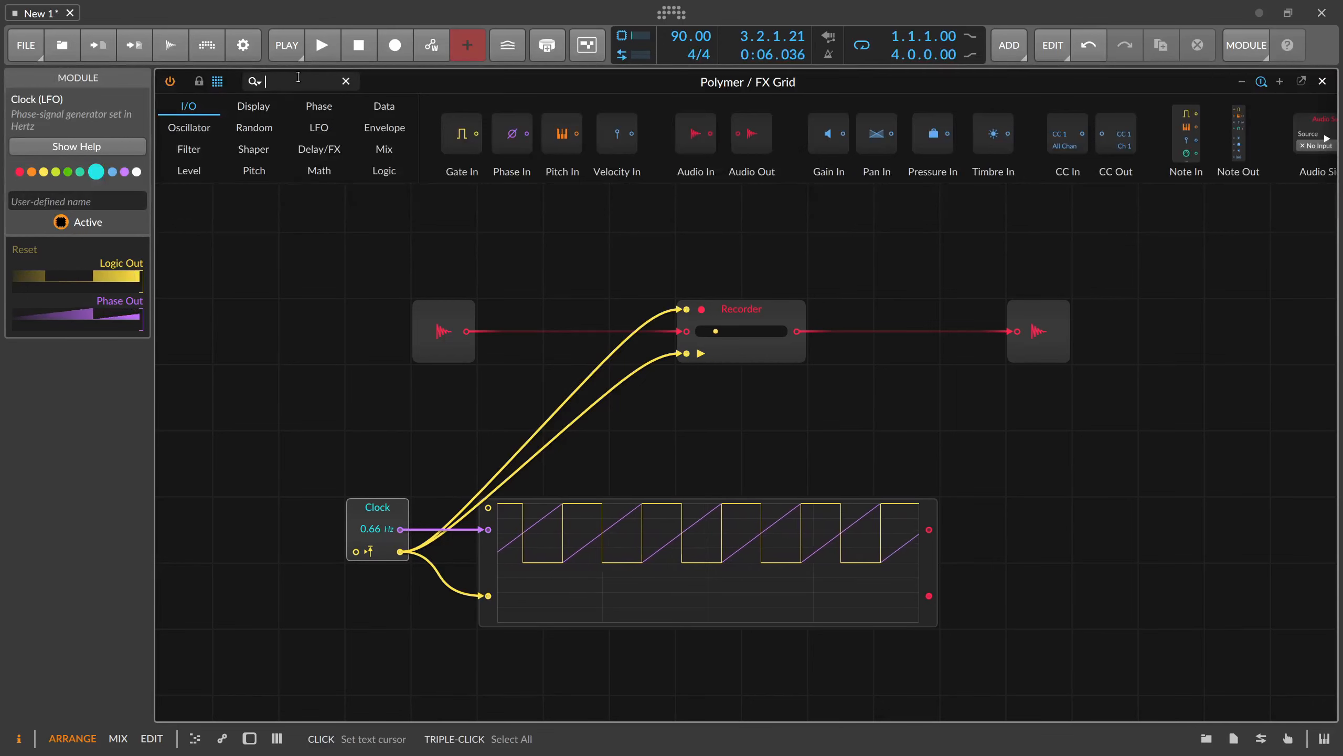
{"action": "type", "text": "mirr"}
{"action": "left_click_drag", "start_coordinate": [197, 133], "coordinate": [509, 461]}
{"action": "left_click_drag", "start_coordinate": [488, 595], "coordinate": [691, 565]}
{"action": "left_click", "coordinate": [493, 566]}
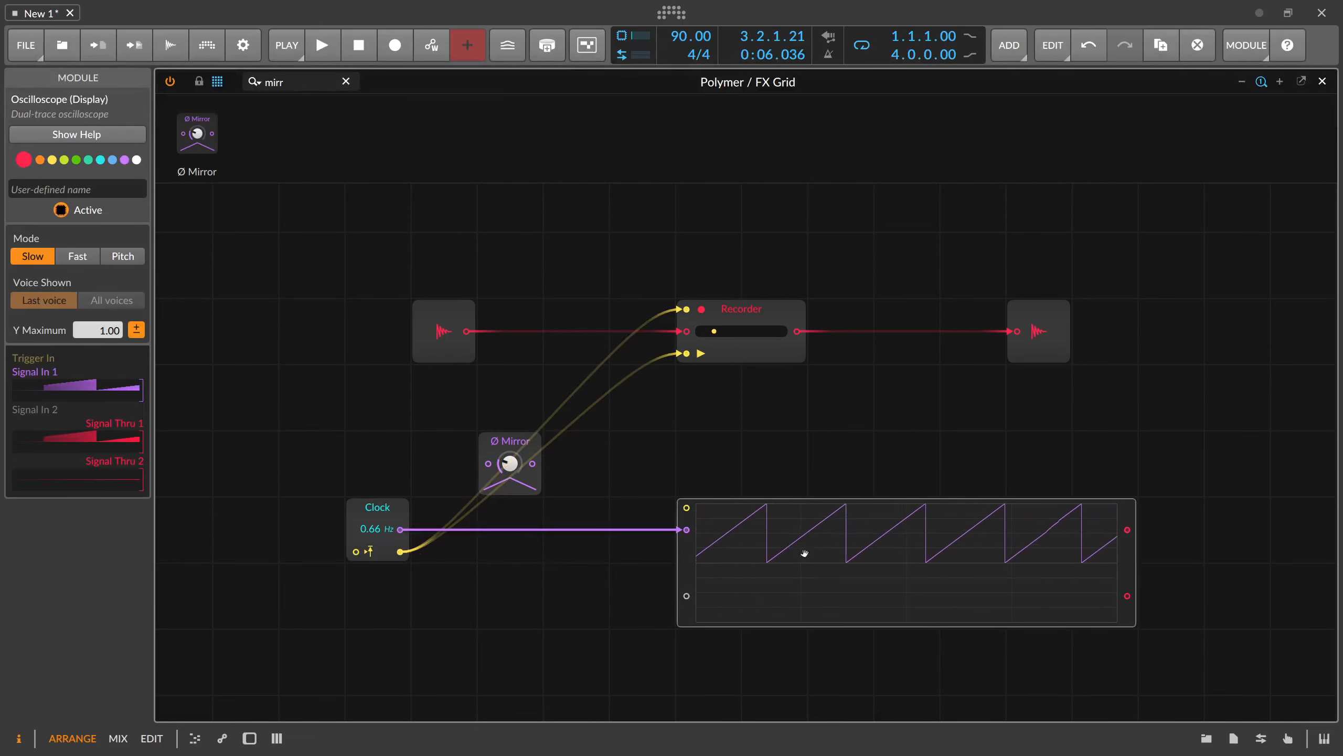
{"action": "left_click_drag", "start_coordinate": [400, 529], "coordinate": [687, 595]}
{"action": "left_click", "coordinate": [528, 450]}
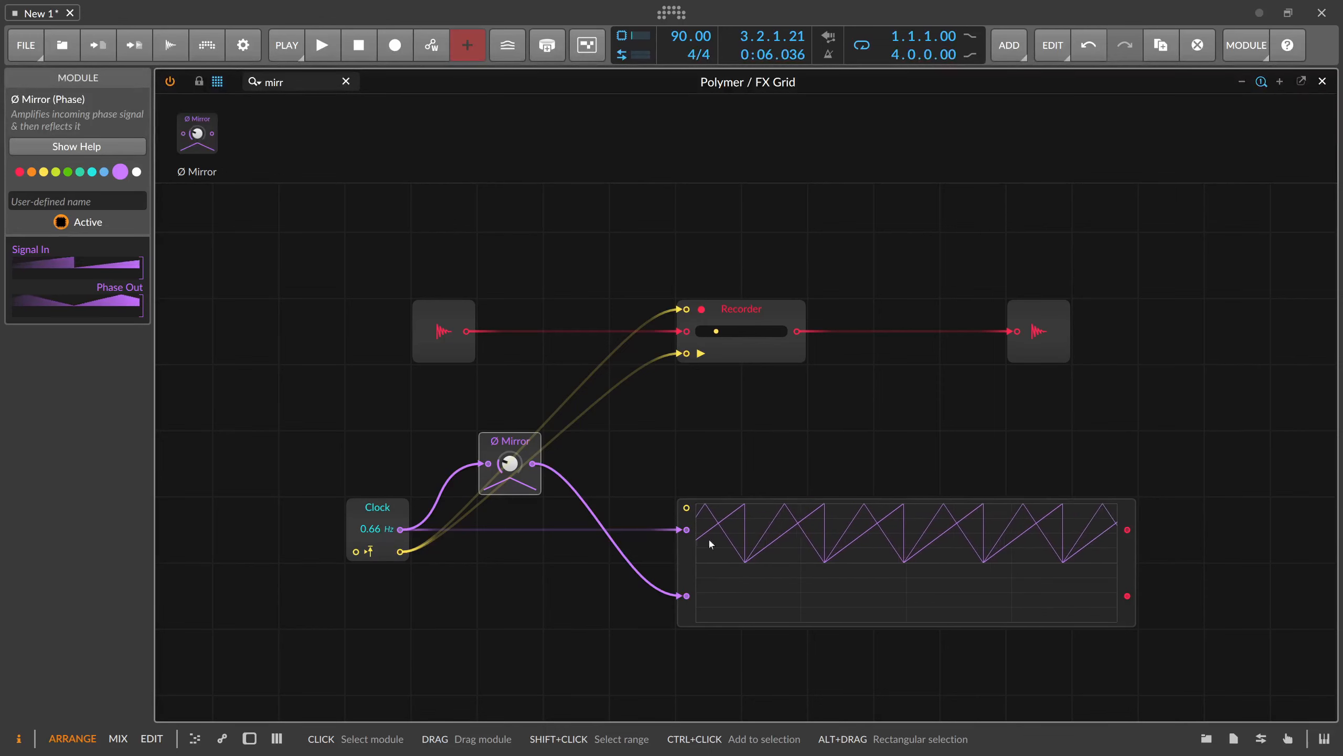
Disconnect and reconnect the Clock phase and Ø Mirror cables at the Oscilloscope to compare the two traces separately.
{"action": "left_click_drag", "start_coordinate": [687, 529], "coordinate": [743, 578]}
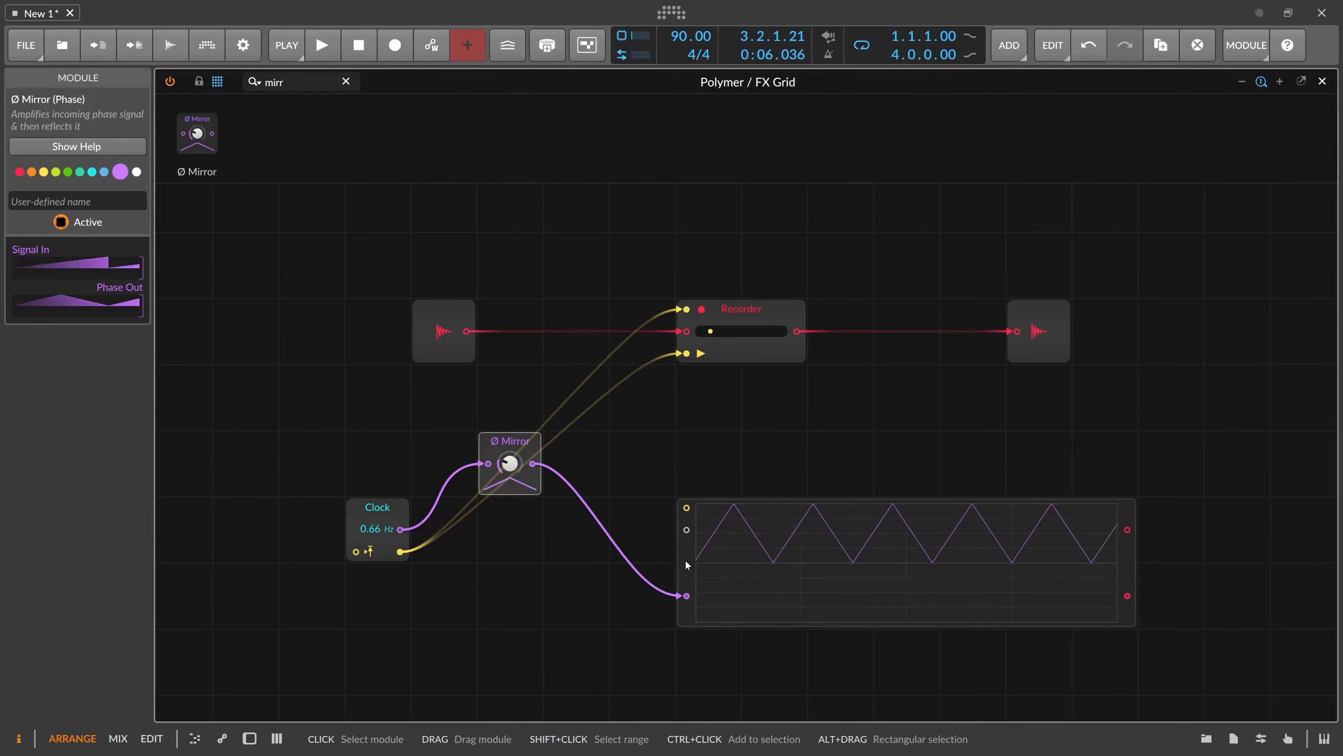
{"action": "left_click_drag", "start_coordinate": [401, 529], "coordinate": [686, 530]}
{"action": "left_click_drag", "start_coordinate": [686, 595], "coordinate": [592, 588]}
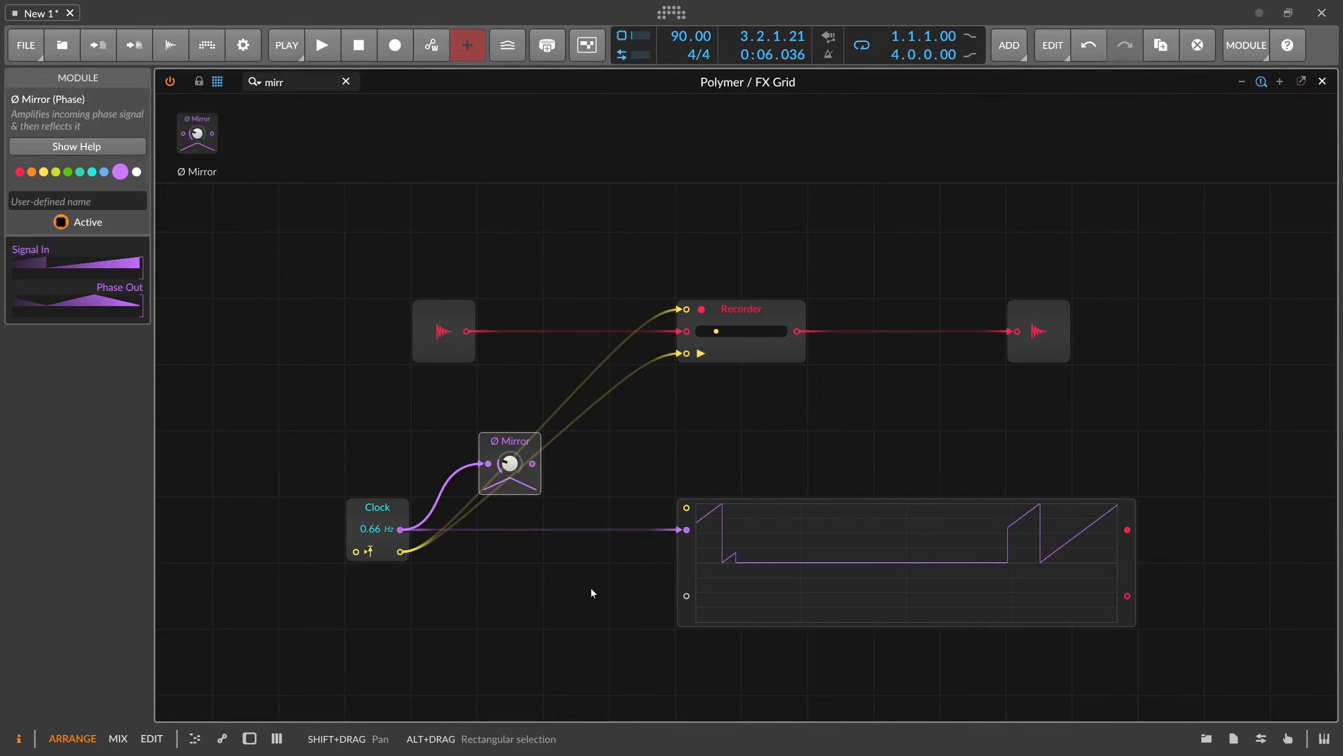
{"action": "left_click", "coordinate": [550, 500]}
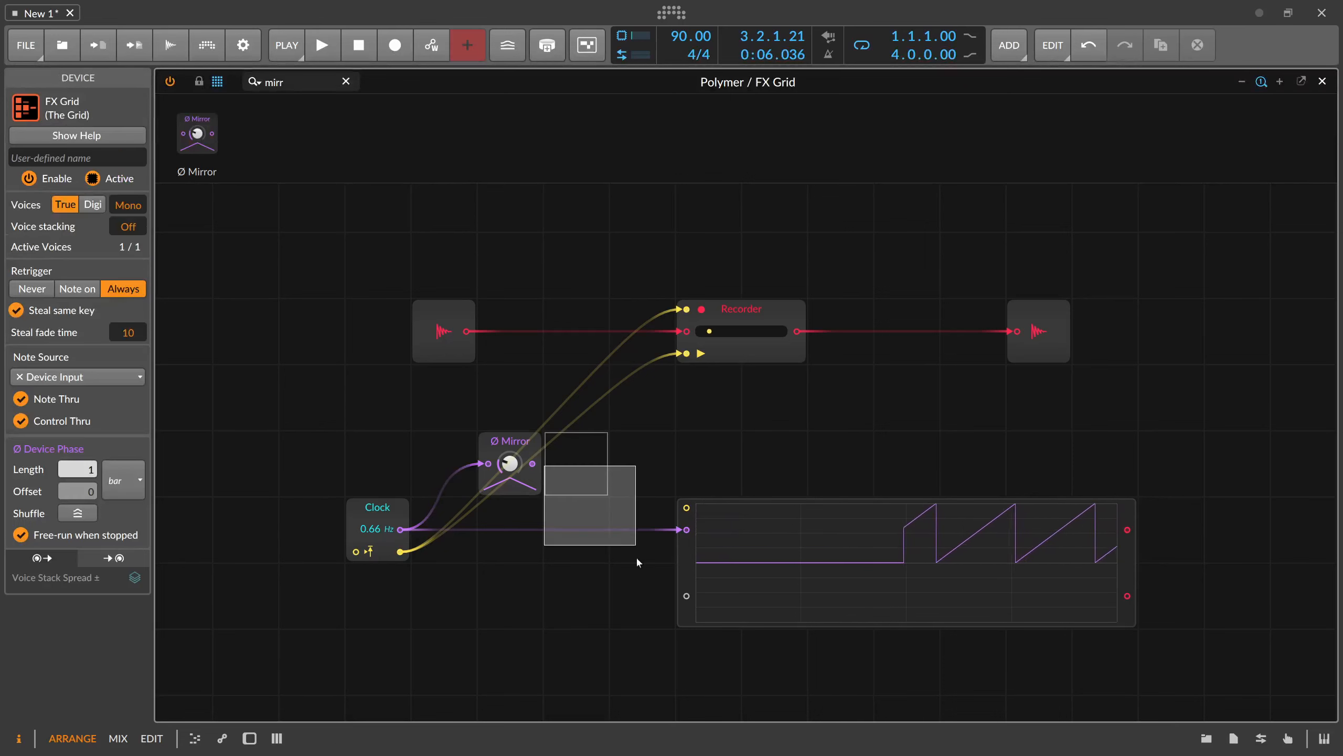
{"action": "left_click_drag", "start_coordinate": [532, 464], "coordinate": [686, 595]}
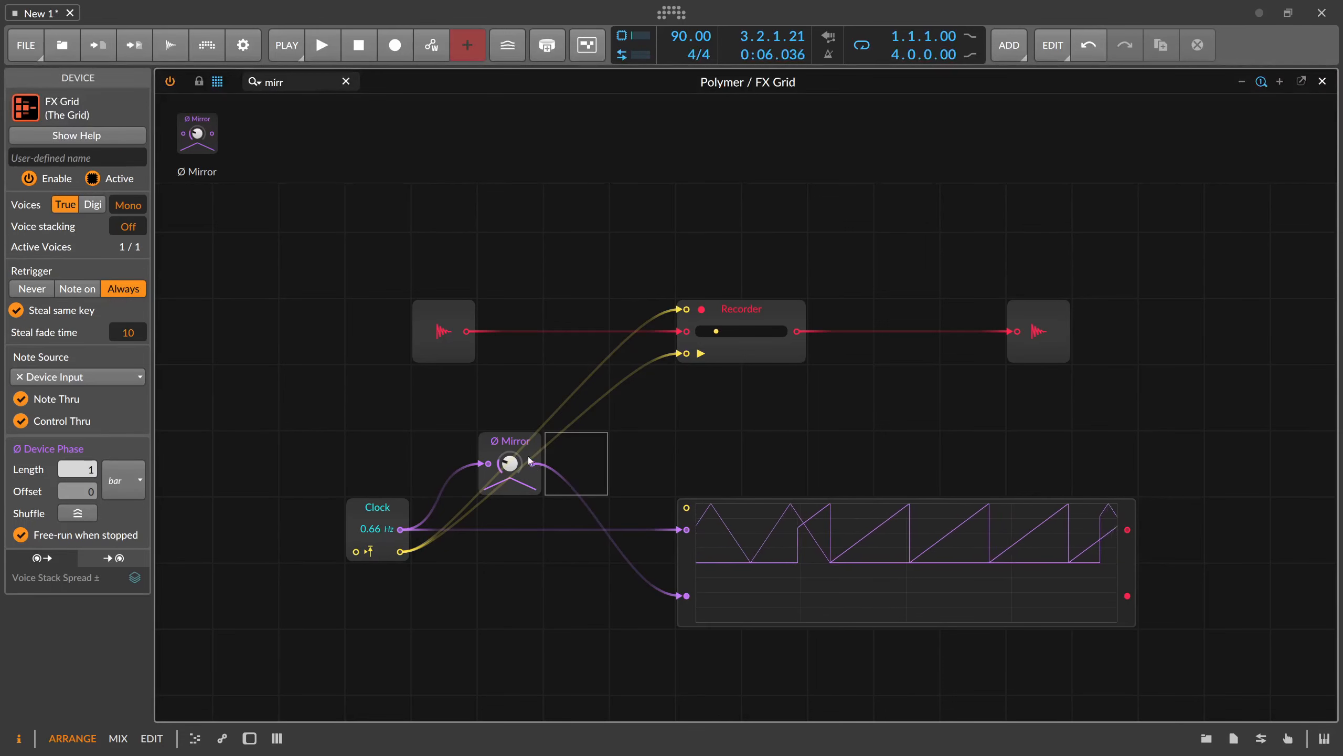
Colour the Ø Mirror green and insert a Gain - Vol module before the Oscilloscope's second input.
{"action": "left_click", "coordinate": [508, 482]}
{"action": "left_click", "coordinate": [68, 173]}
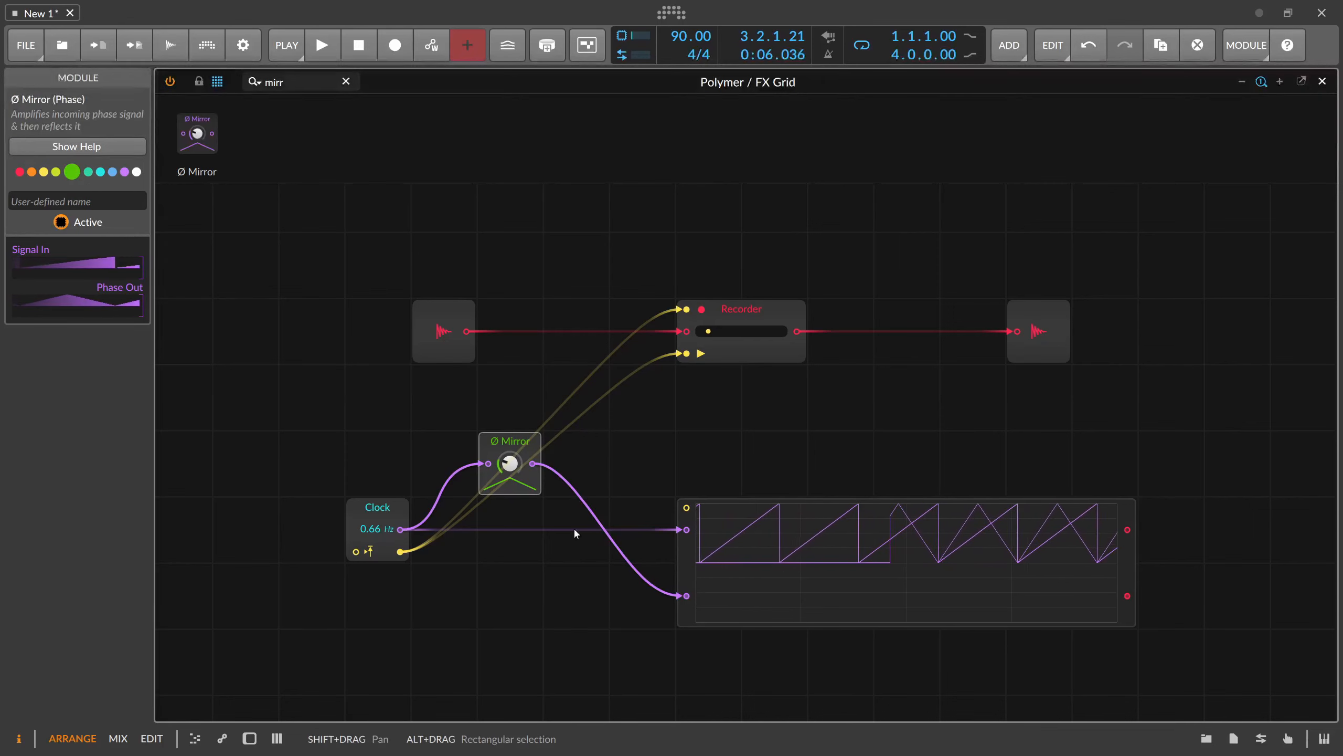
{"action": "mouse_move", "coordinate": [686, 595]}
{"action": "left_mouse_down"}
{"action": "mouse_move", "coordinate": [584, 495]}
{"action": "mouse_move", "coordinate": [661, 594]}
{"action": "mouse_move", "coordinate": [687, 595]}
{"action": "left_mouse_up"}
{"action": "left_click_drag", "start_coordinate": [290, 83], "coordinate": [196, 84]}
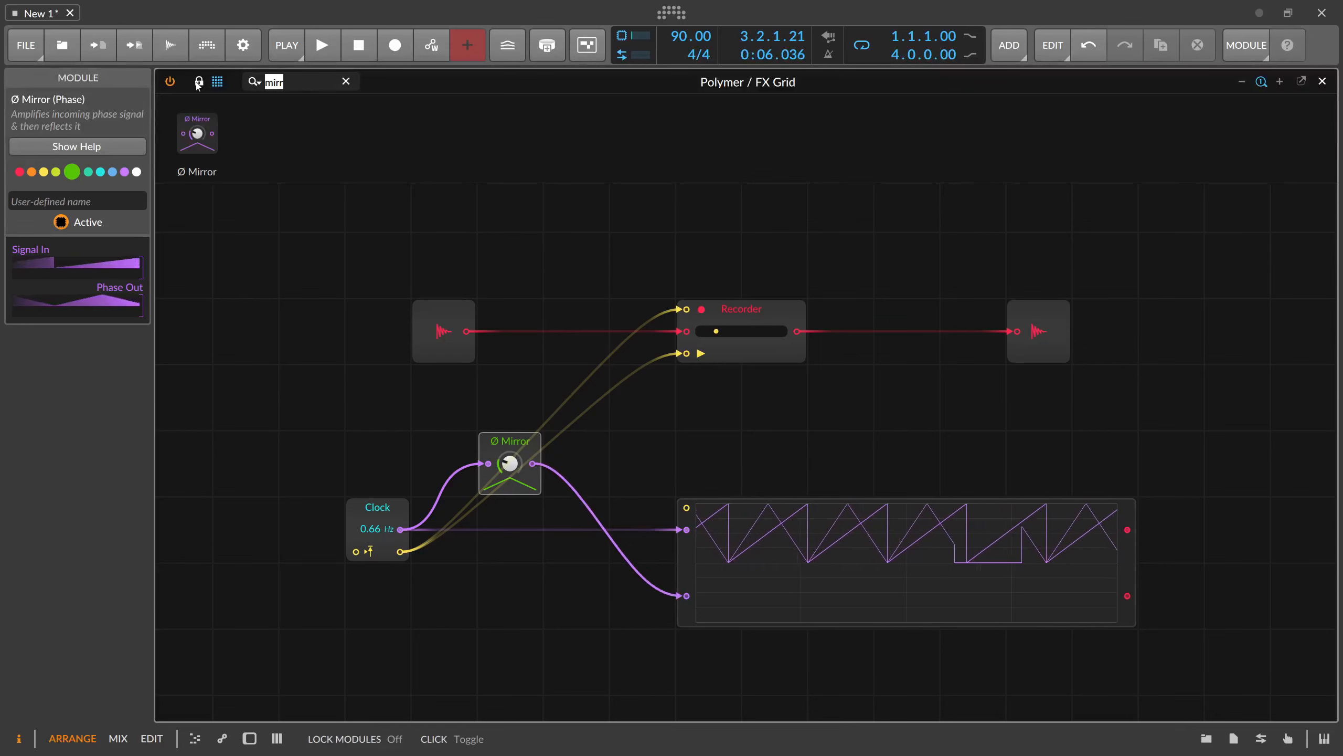
{"action": "type", "text": "vol"}
{"action": "left_click_drag", "start_coordinate": [199, 132], "coordinate": [671, 605]}
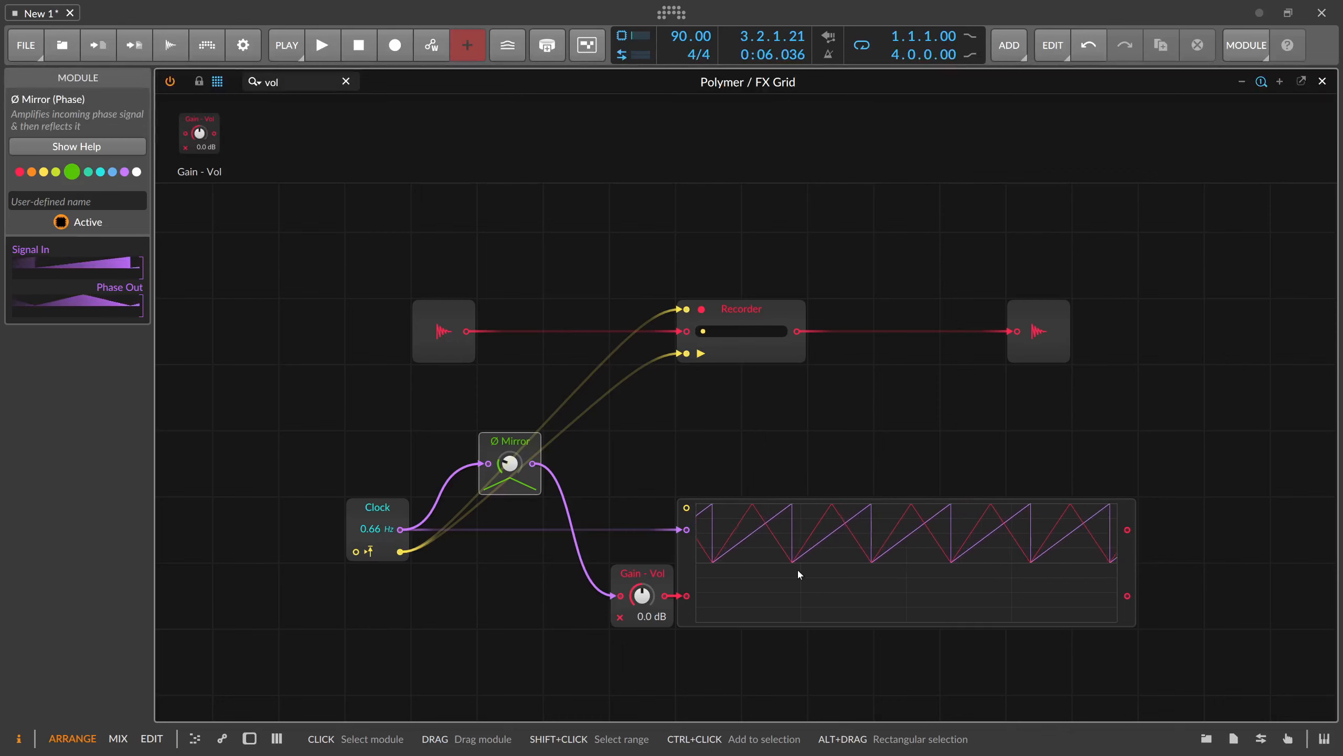
Connect the Clock's logic output to the Oscilloscope's first input and set the Ø Mirror amount to 24 st.
{"action": "left_click_drag", "start_coordinate": [401, 552], "coordinate": [679, 534]}
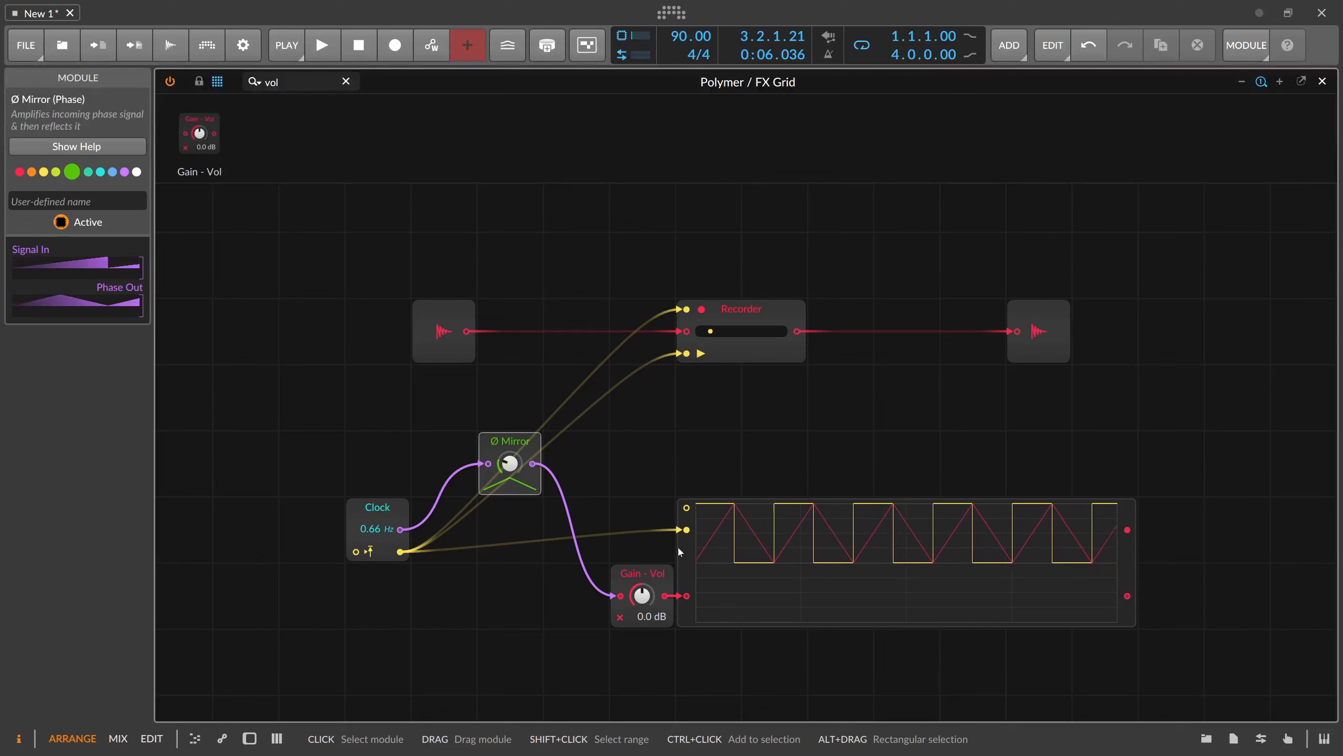
{"action": "mouse_move", "coordinate": [511, 466]}
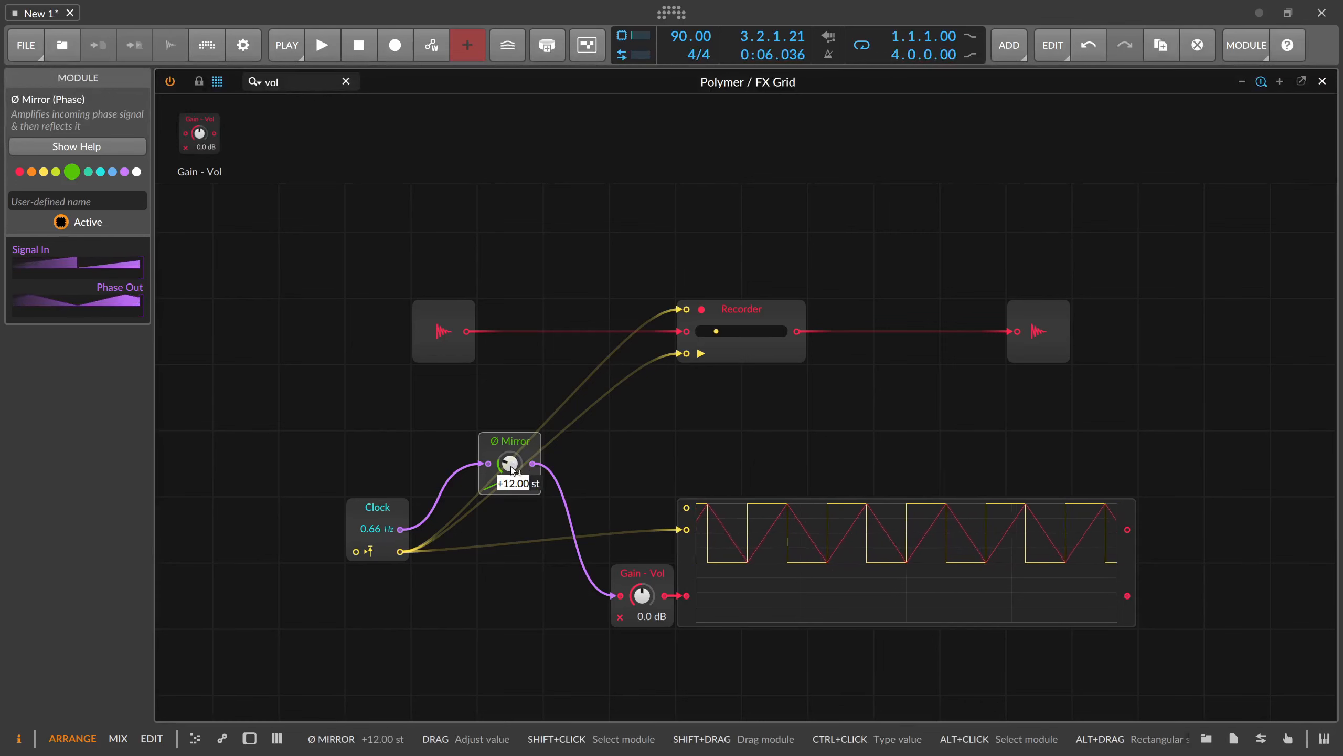
{"action": "type", "text": "24"}
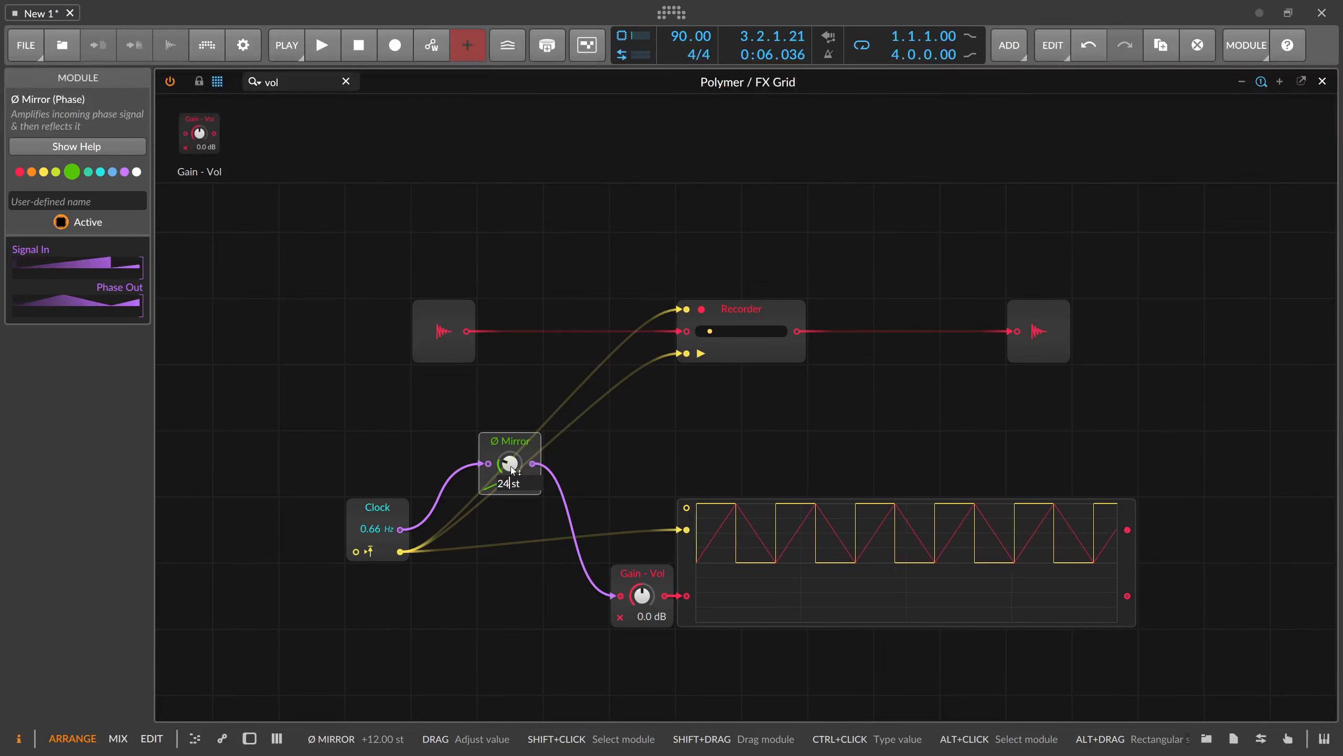
{"action": "key", "text": "Return"}
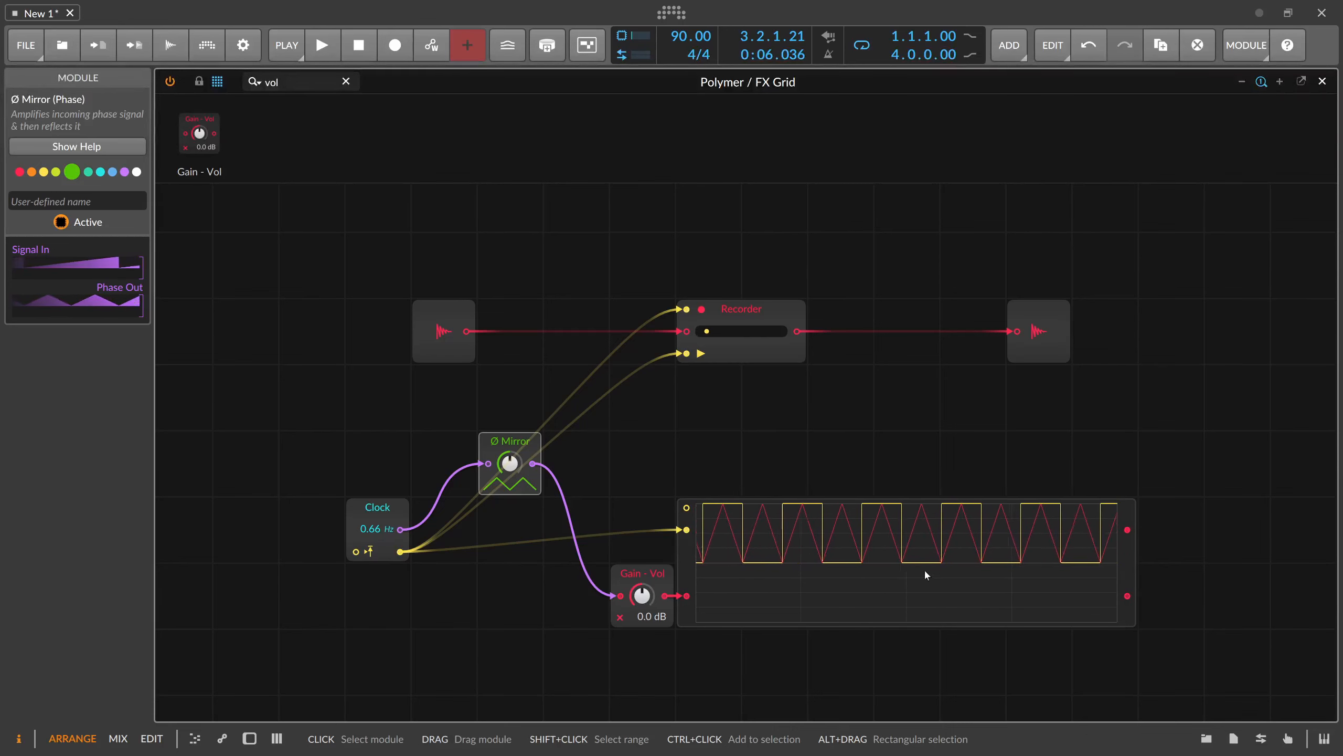
Insert a Ø Bend after the Ø Mirror and bend its curve upward into a rounded, convex shape.
{"action": "left_click", "coordinate": [278, 86]}
{"action": "key", "text": "BackSpace"}
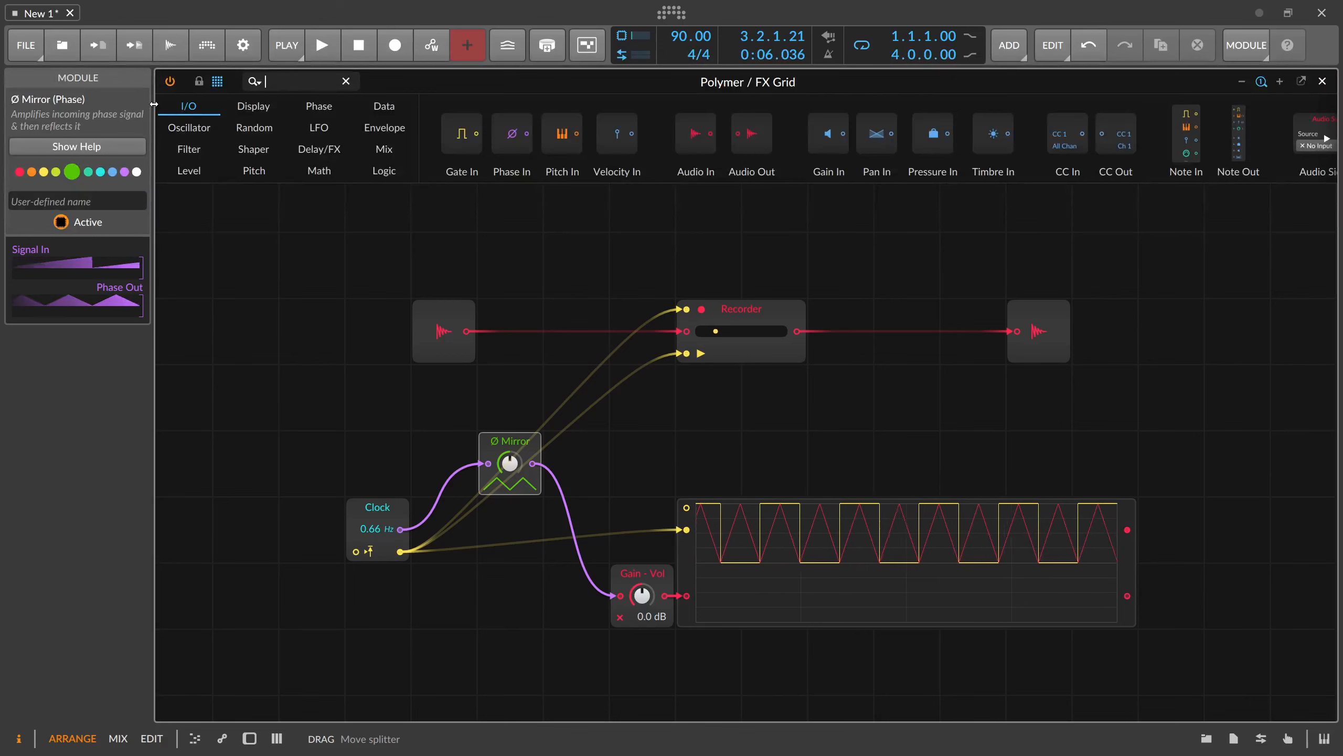
{"action": "type", "text": "bend"}
{"action": "left_click_drag", "start_coordinate": [254, 133], "coordinate": [585, 517]}
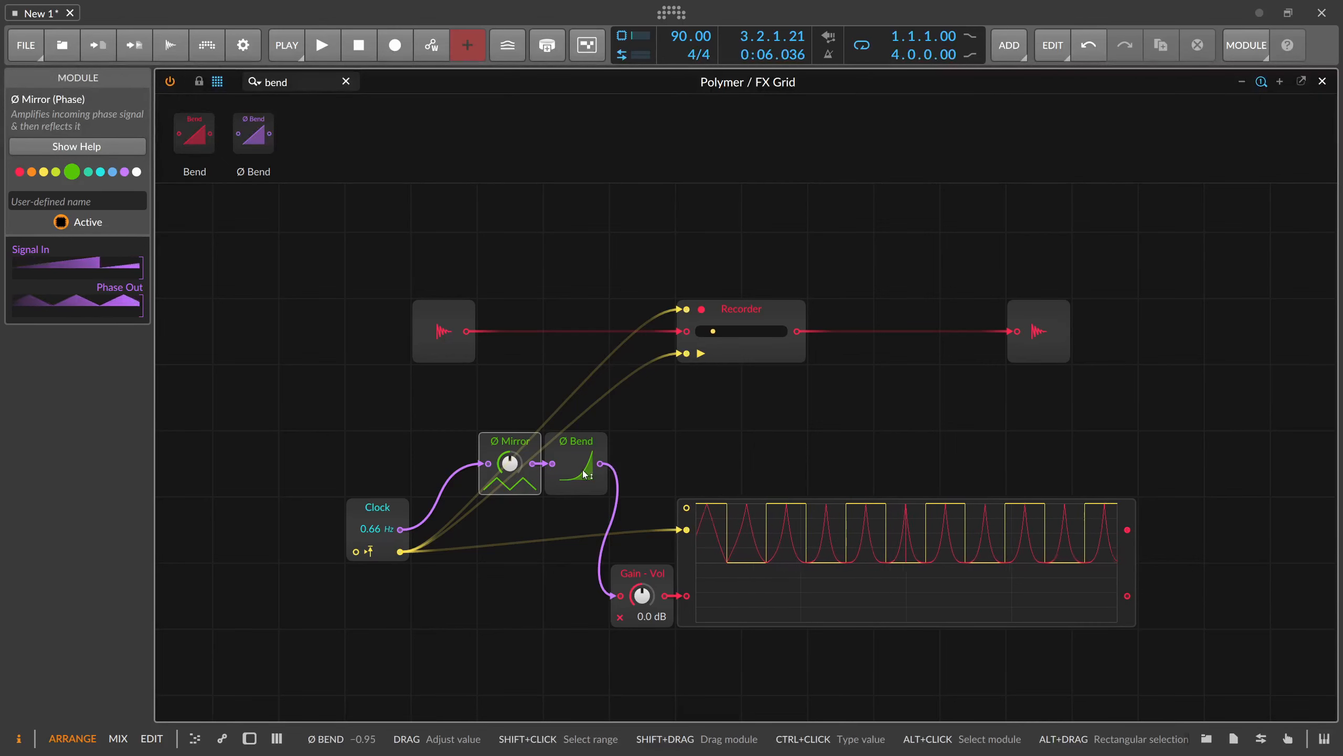
{"action": "left_click_drag", "start_coordinate": [584, 472], "coordinate": [584, 407]}
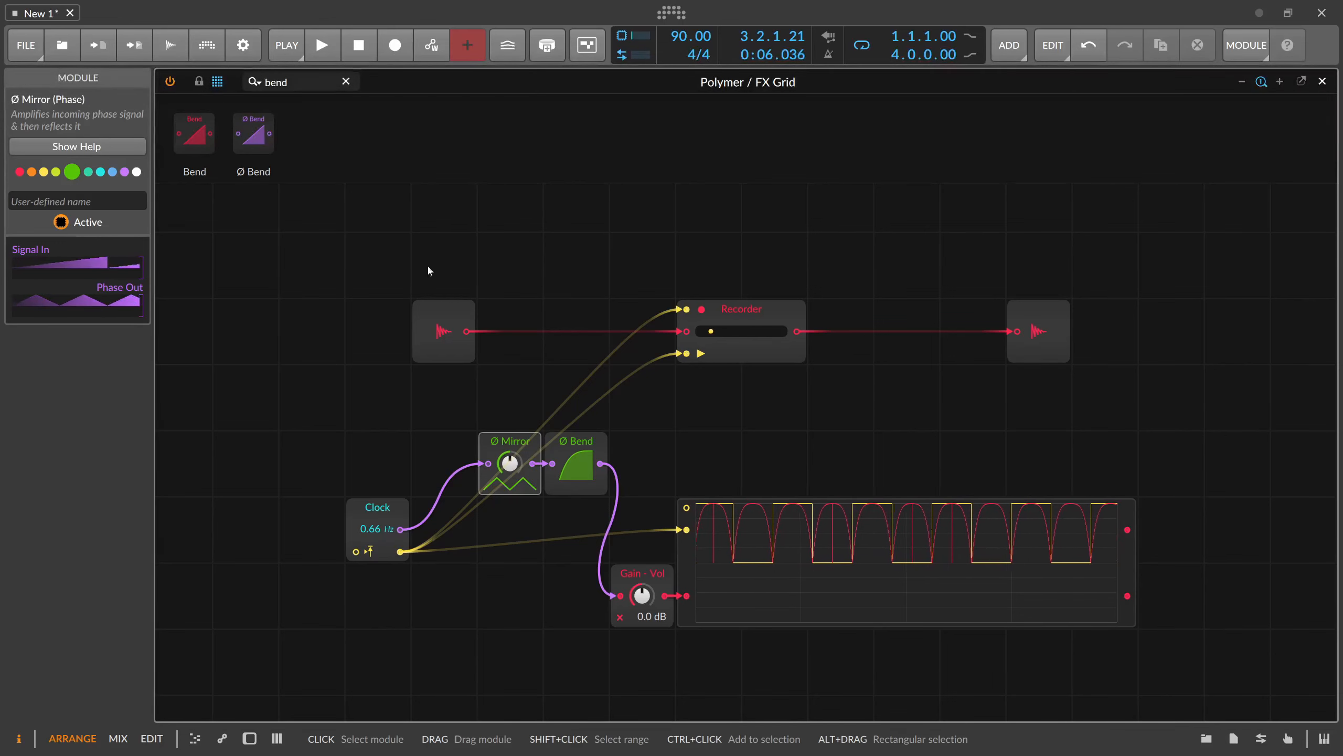
Insert a Follower after the Ø Bend and set its time to 5.85 ms.
{"action": "key", "text": "BackSpace"}
{"action": "key", "text": "BackSpace"}
{"action": "key", "text": "BackSpace"}
{"action": "key", "text": "BackSpace"}
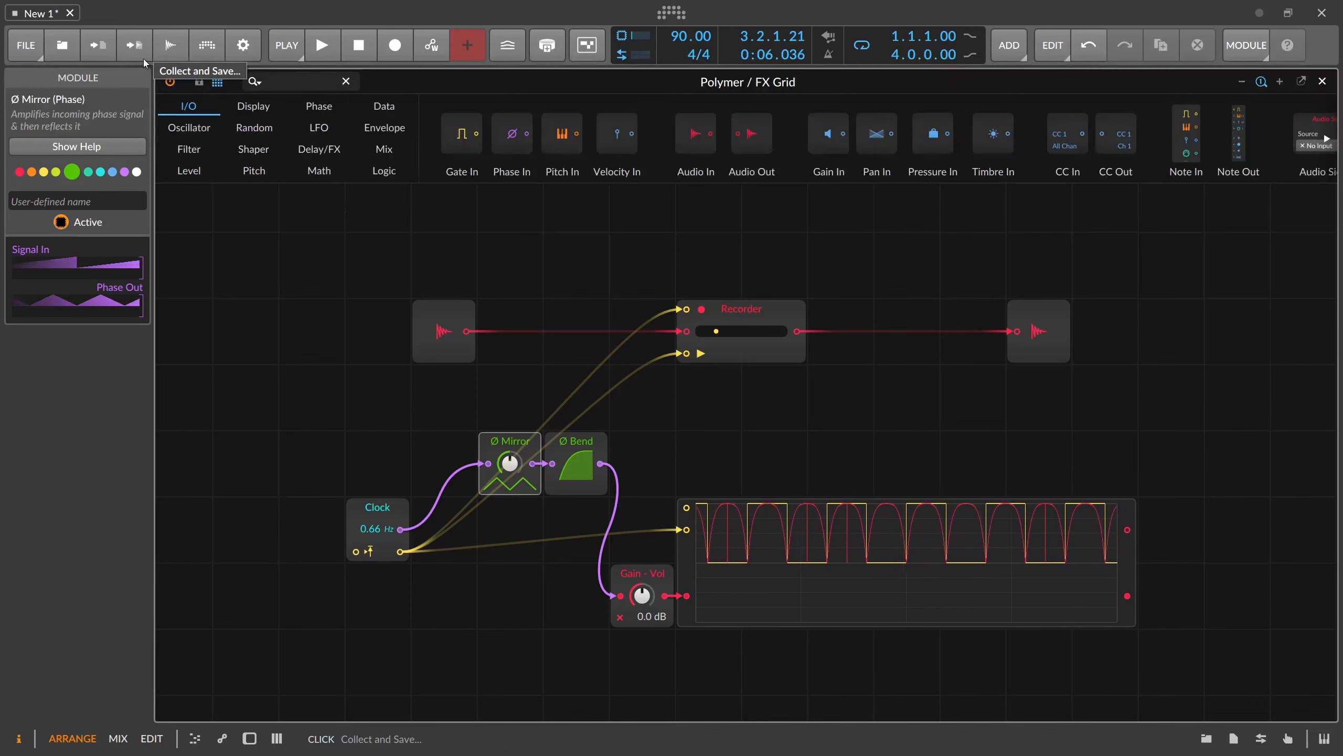
{"action": "type", "text": "foll"}
{"action": "left_click_drag", "start_coordinate": [276, 132], "coordinate": [642, 524]}
{"action": "left_click_drag", "start_coordinate": [641, 462], "coordinate": [645, 457]}
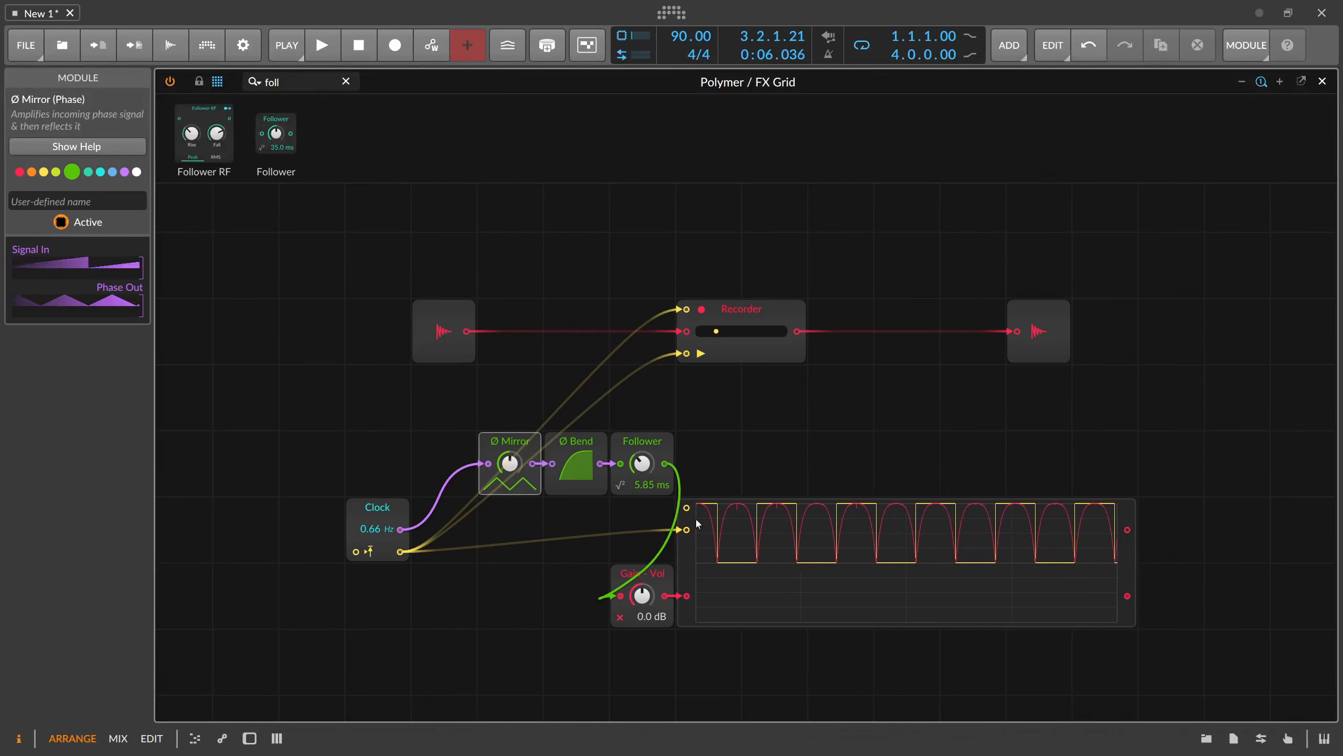
Insert a Multiply before and another after the Recorder, and feed the Follower's output into both modules' second inputs.
{"action": "left_click", "coordinate": [656, 574]}
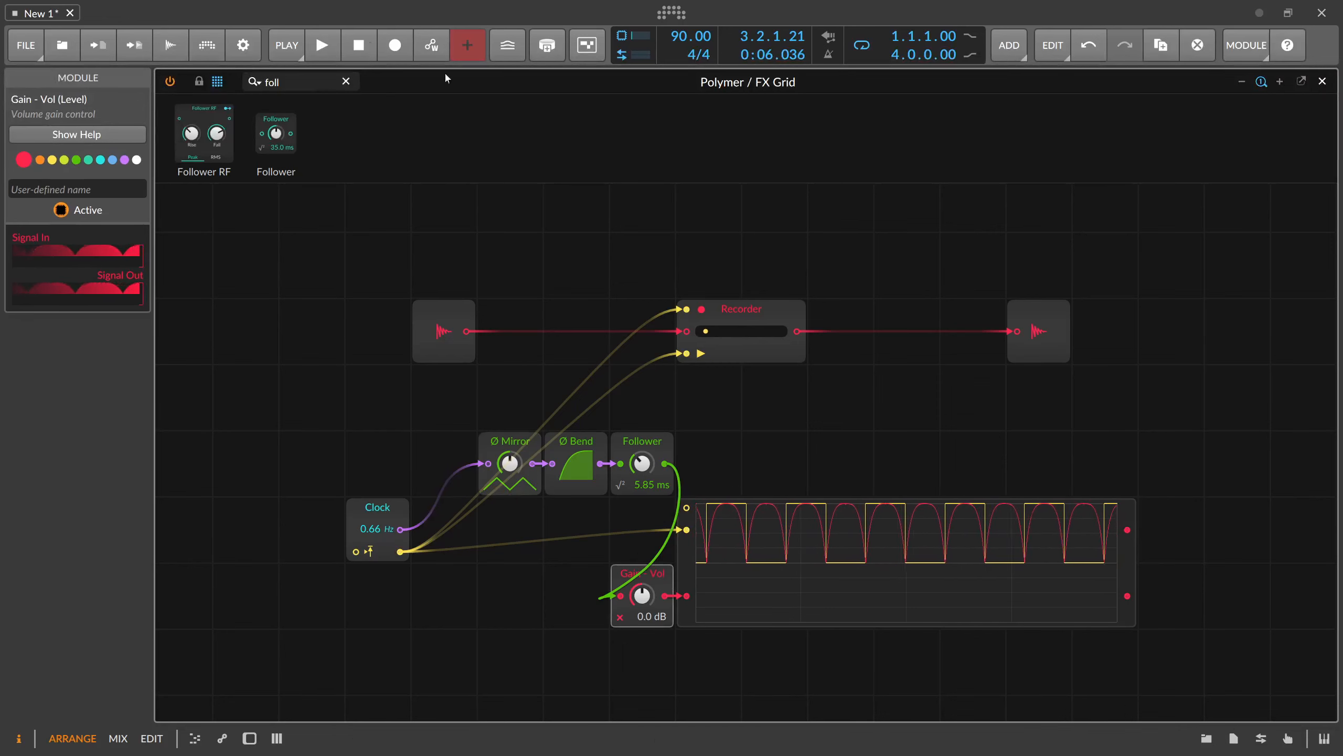
{"action": "double_click", "coordinate": [301, 79]}
{"action": "type", "text": "mul"}
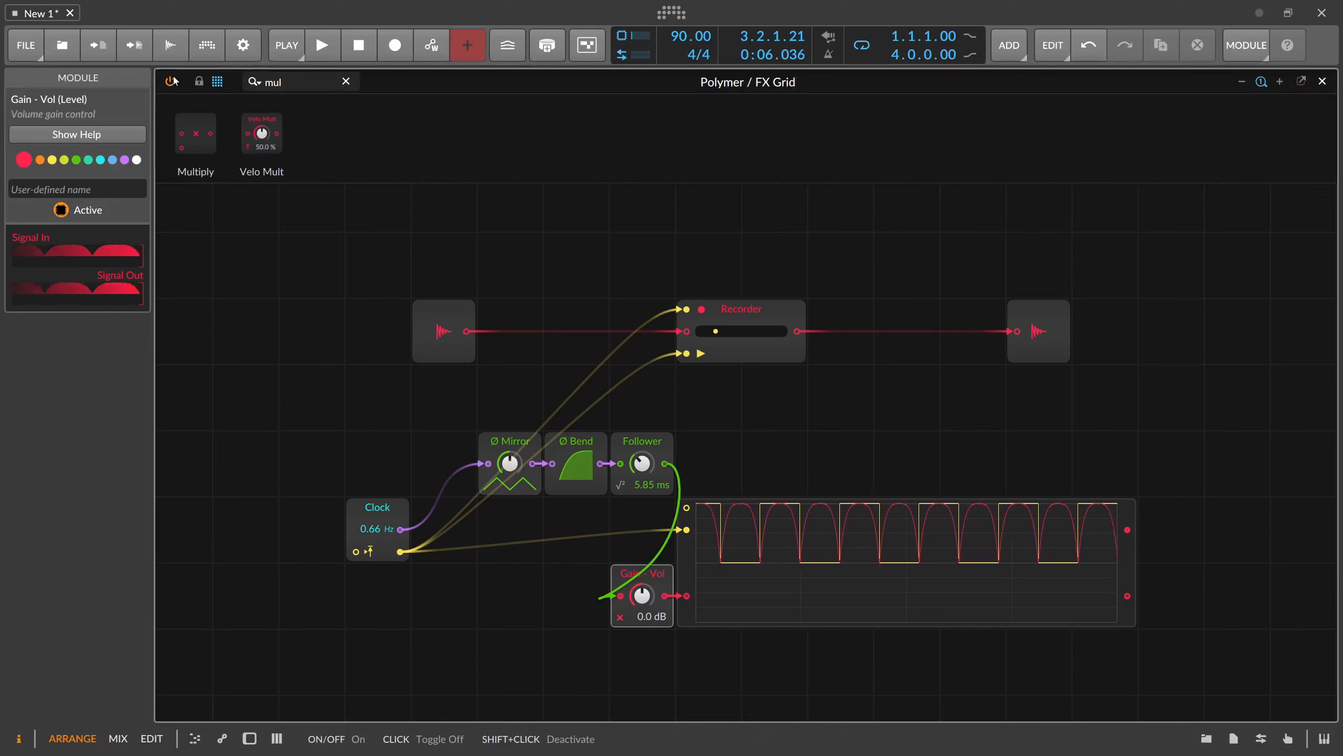
{"action": "left_click_drag", "start_coordinate": [204, 132], "coordinate": [841, 331]}
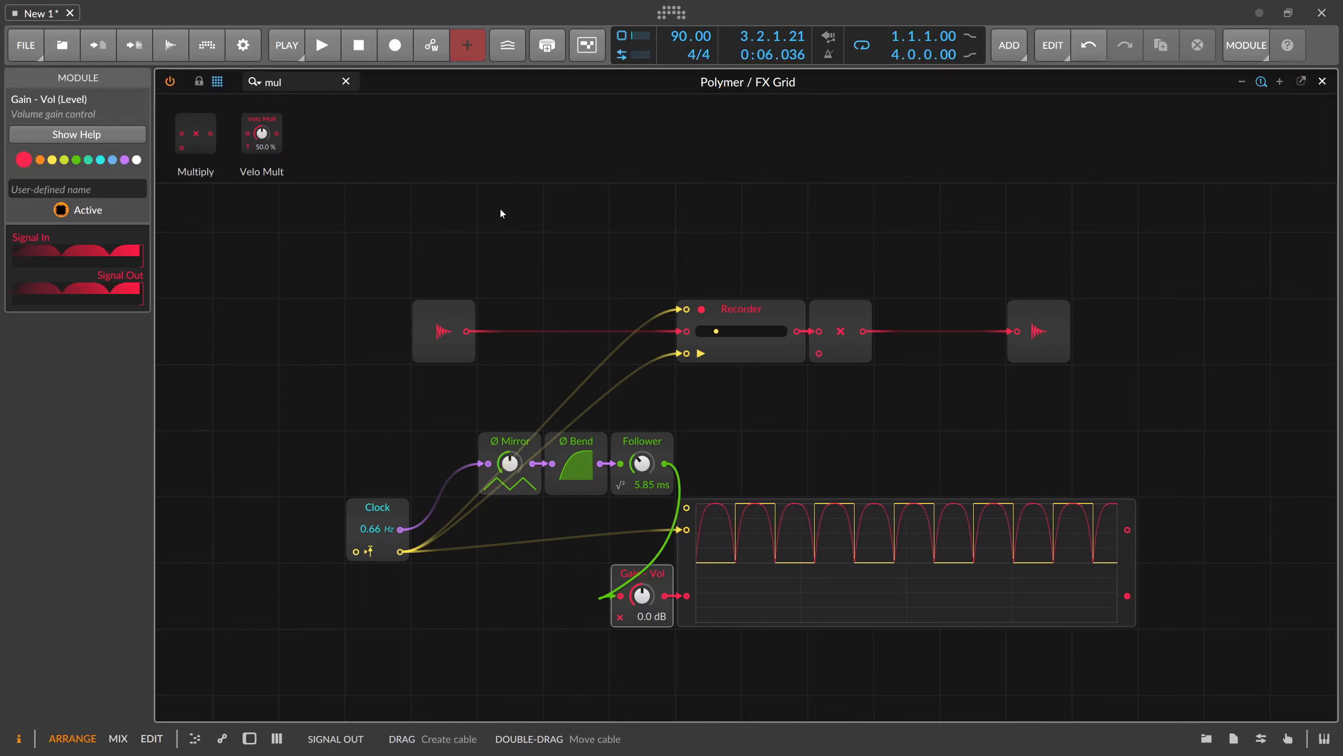
{"action": "left_click_drag", "start_coordinate": [209, 135], "coordinate": [622, 353]}
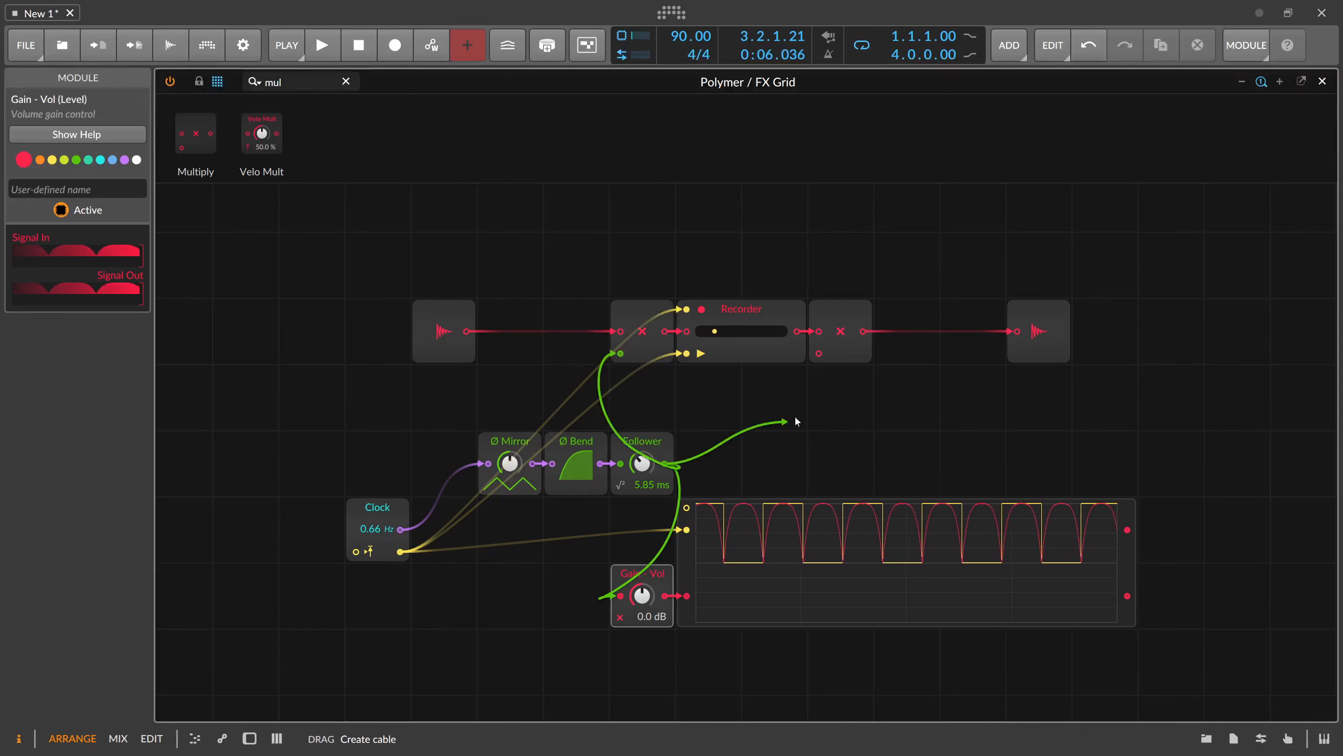
{"action": "left_click_drag", "start_coordinate": [667, 464], "coordinate": [818, 353]}
Try a Clock rate of 12.66 Hz during playback and settle on 3.46 Hz.
{"action": "left_click", "coordinate": [778, 440]}
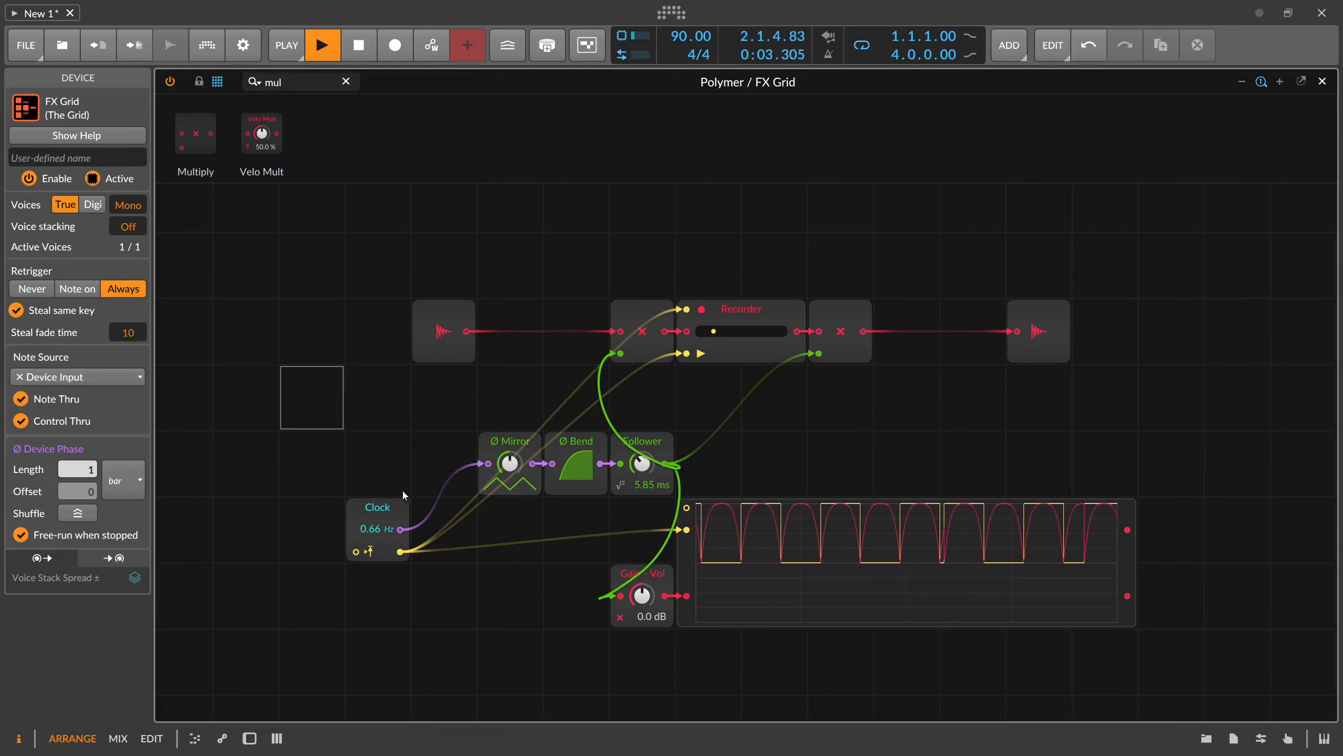
{"action": "left_click_drag", "start_coordinate": [380, 528], "coordinate": [380, 516]}
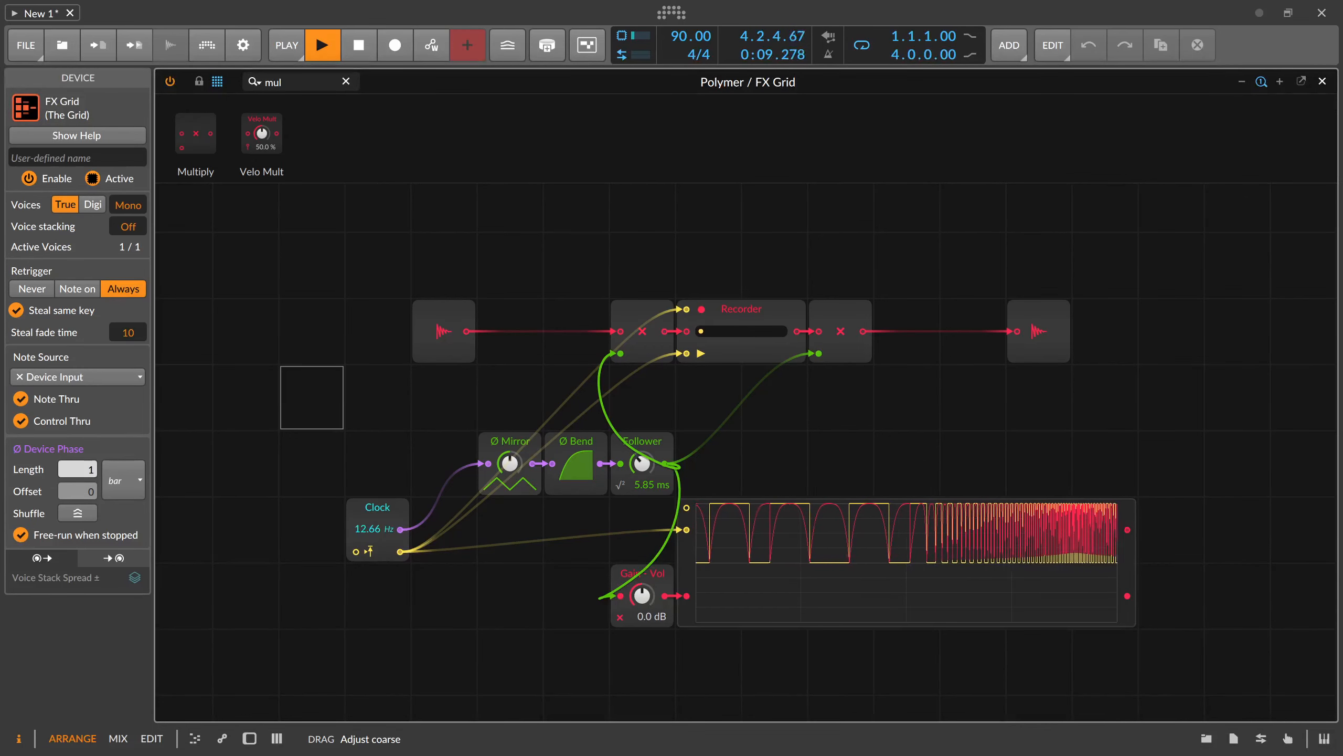
{"action": "left_click_drag", "start_coordinate": [380, 516], "coordinate": [372, 534]}
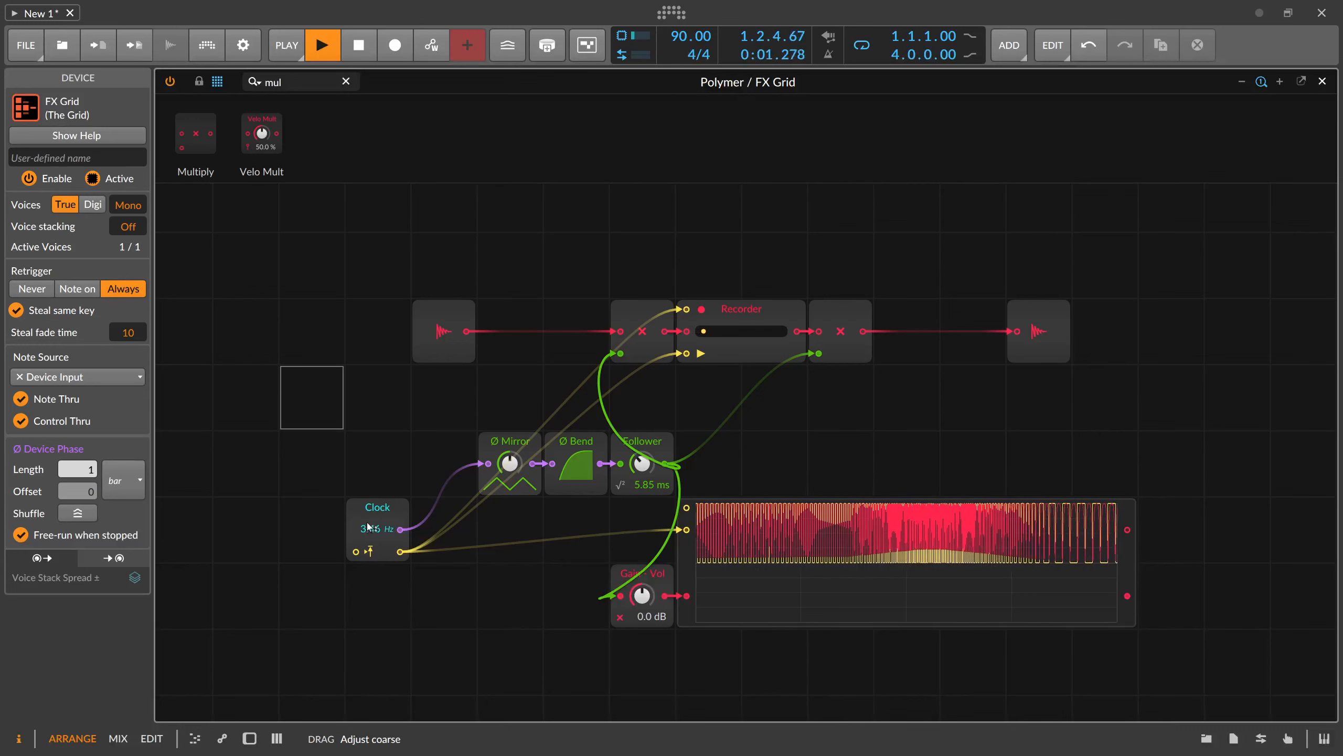
Delete the Gain - Vol and Oscilloscope monitoring modules.
{"action": "left_click", "coordinate": [680, 570]}
{"action": "left_click", "coordinate": [640, 577]}
{"action": "key", "text": "Delete"}
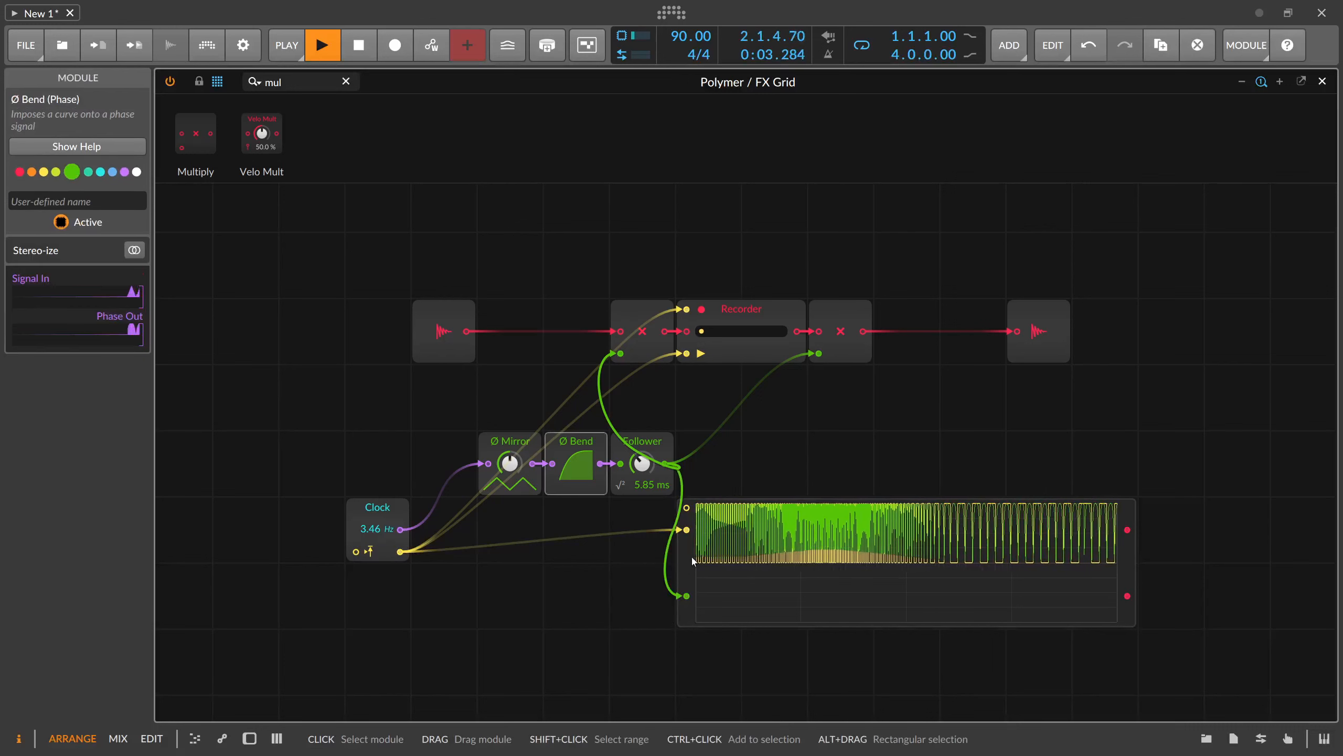
{"action": "left_click", "coordinate": [687, 564]}
{"action": "key", "text": "Delete"}
Arrange the Clock, Ø Mirror, Ø Bend and Follower in a row directly beneath the Recorder and its Multiply modules.
{"action": "left_click_drag", "start_coordinate": [730, 480], "coordinate": [514, 439]}
{"action": "left_click_drag", "start_coordinate": [514, 440], "coordinate": [698, 376]}
{"action": "left_click_drag", "start_coordinate": [369, 524], "coordinate": [633, 391]}
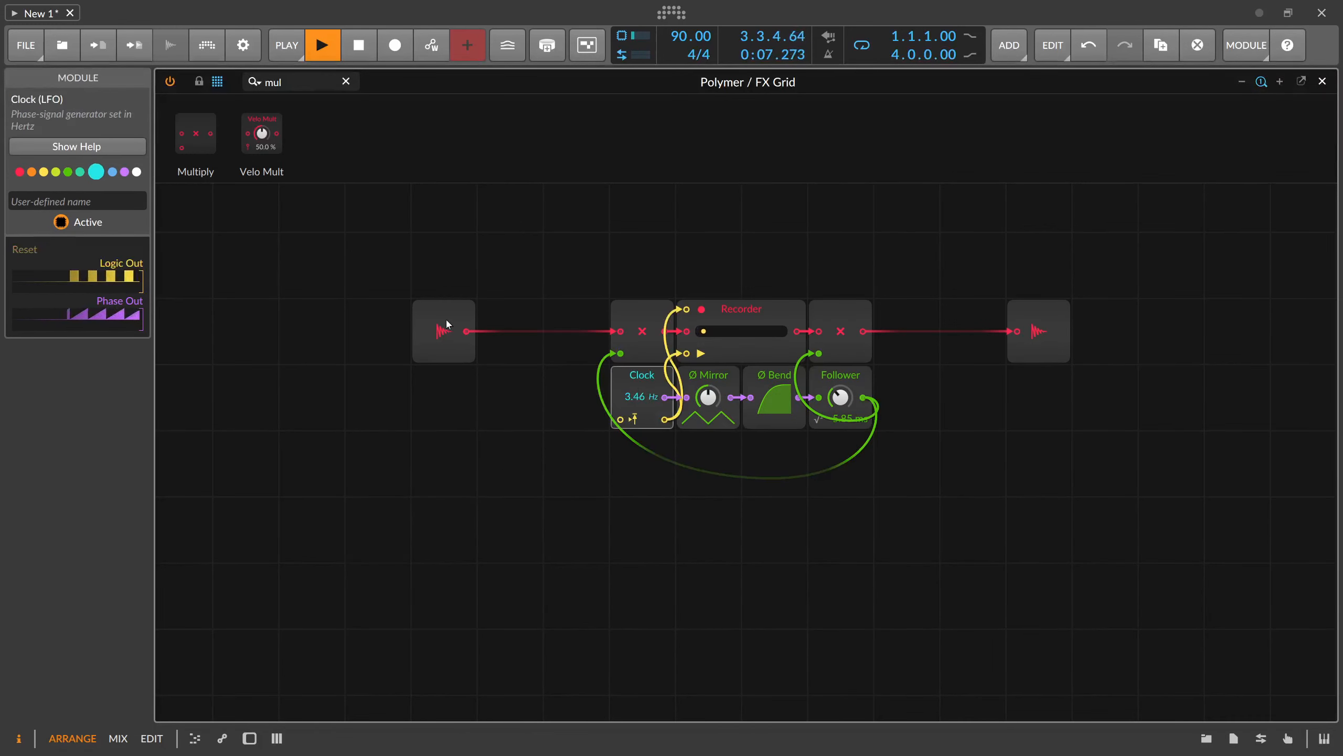
Place the Audio In against the first Multiply, and shift the whole recorder chain farther away from the Audio Out.
{"action": "left_click_drag", "start_coordinate": [447, 323], "coordinate": [579, 323]}
{"action": "left_click_drag", "start_coordinate": [1042, 314], "coordinate": [1125, 316]}
{"action": "left_click", "coordinate": [978, 388]}
{"action": "left_click_drag", "start_coordinate": [472, 318], "coordinate": [841, 464]}
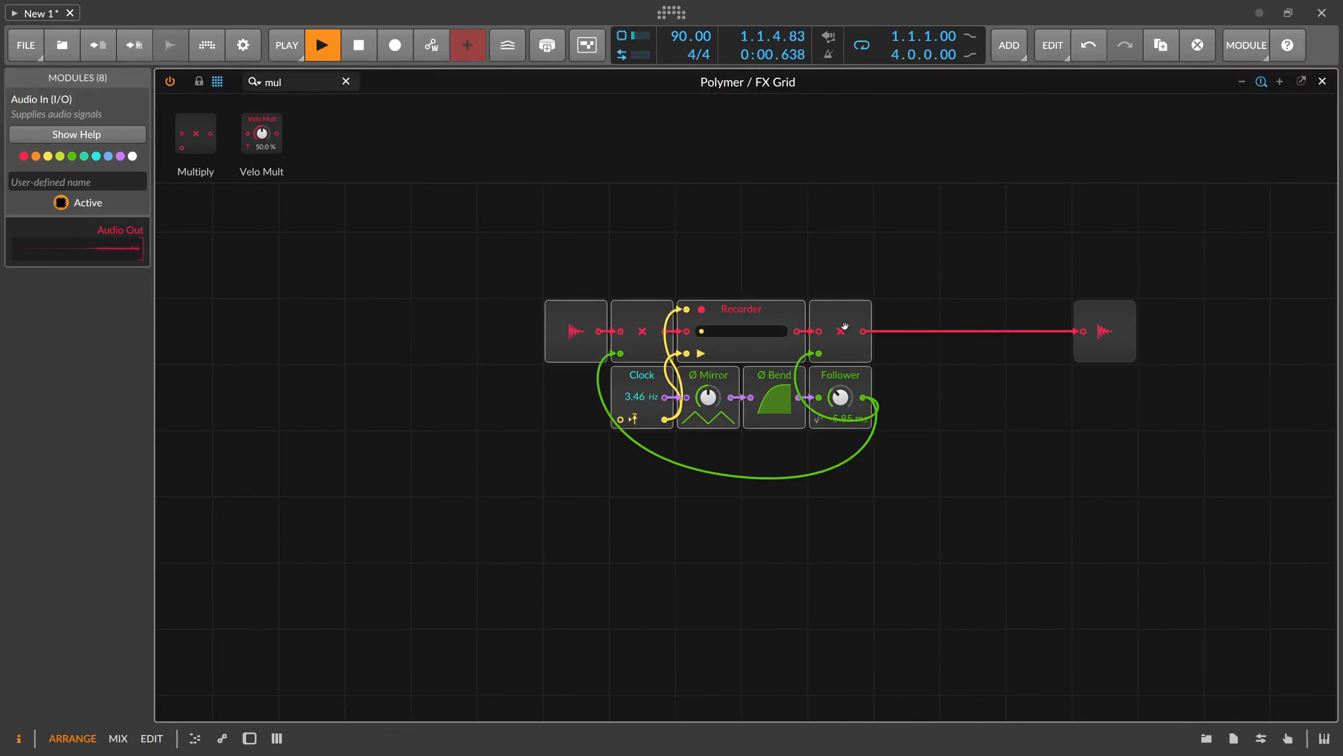
{"action": "left_click_drag", "start_coordinate": [842, 322], "coordinate": [540, 323]}
Duplicate the chain of Multiply, Recorder, Clock, Ø Mirror, Ø Bend and Follower directly below the original, fed by the same Audio In.
{"action": "left_click_drag", "start_coordinate": [478, 259], "coordinate": [654, 224]}
{"action": "left_click_drag", "start_coordinate": [710, 468], "coordinate": [509, 284]}
{"action": "left_click_drag", "start_coordinate": [503, 281], "coordinate": [500, 410]}
{"action": "left_click", "coordinate": [738, 422]}
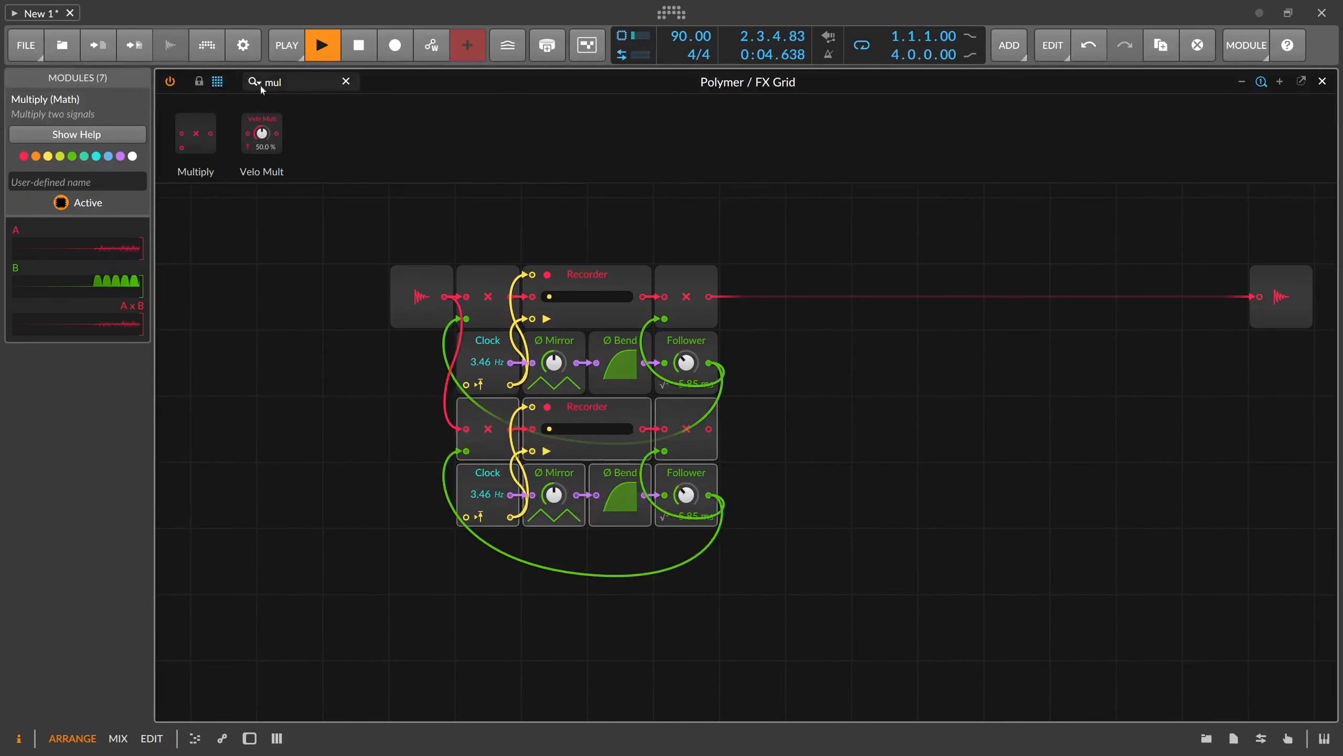
Insert a Sum before the Audio Out to mix both recorder chains, and set the copied Clock to 5.04 Hz.
{"action": "type", "text": "sum"}
{"action": "left_click_drag", "start_coordinate": [382, 206], "coordinate": [1198, 326]}
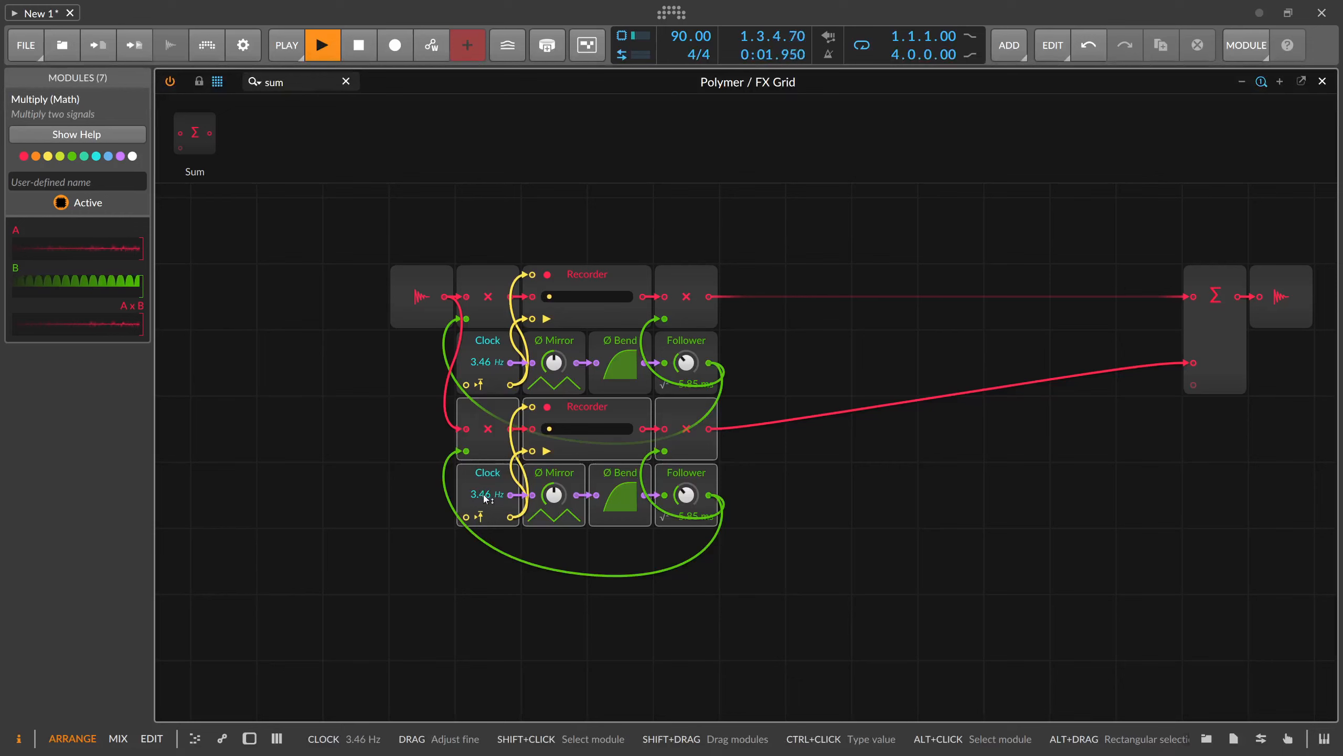
{"action": "left_click_drag", "start_coordinate": [483, 487], "coordinate": [484, 487]}
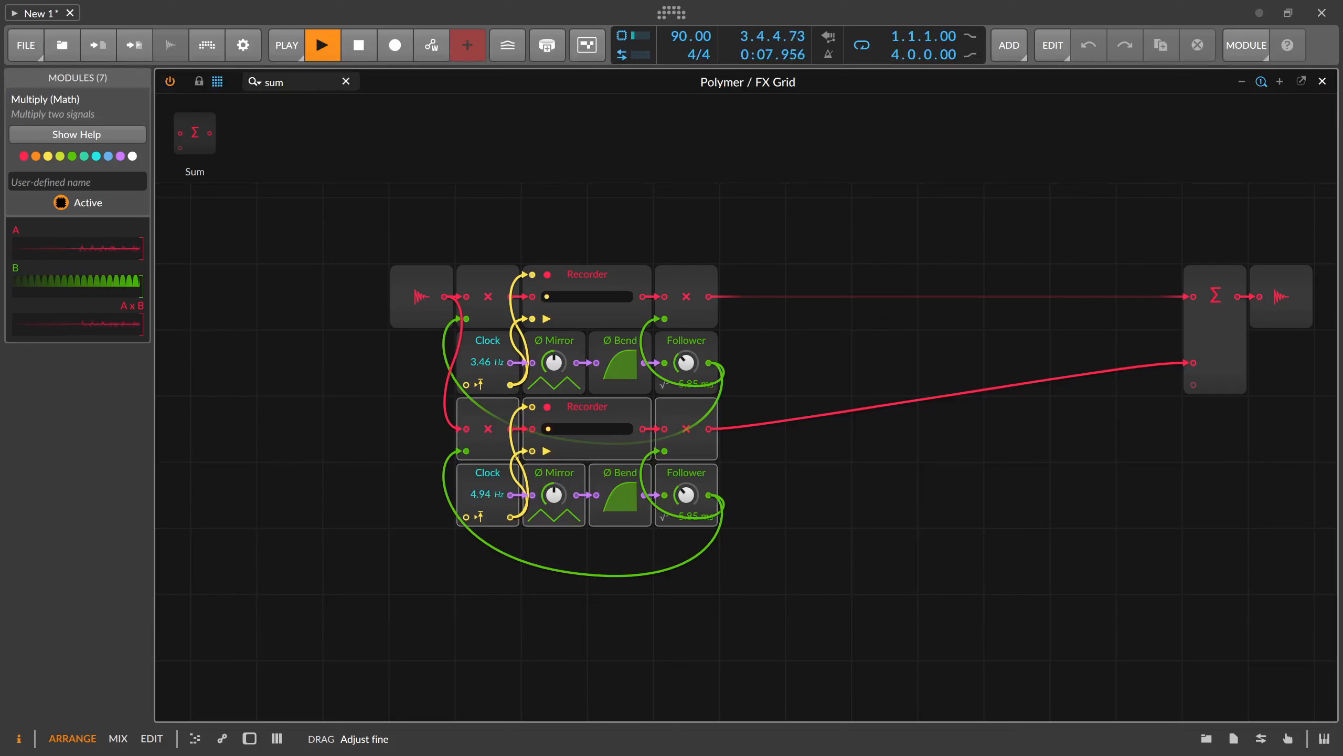
{"action": "left_click_drag", "start_coordinate": [484, 487], "coordinate": [483, 485]}
Duplicate the second recorder chain below itself into the Sum's third input and set the copy's Clock to 12.04 Hz.
{"action": "left_click_drag", "start_coordinate": [811, 538], "coordinate": [495, 425]}
{"action": "left_click_drag", "start_coordinate": [491, 428], "coordinate": [491, 560], "text": "ctrl"}
{"action": "left_click_drag", "start_coordinate": [709, 562], "coordinate": [1193, 384]}
{"action": "scroll", "coordinate": [754, 466], "scroll_direction": "down", "scroll_amount": 3}
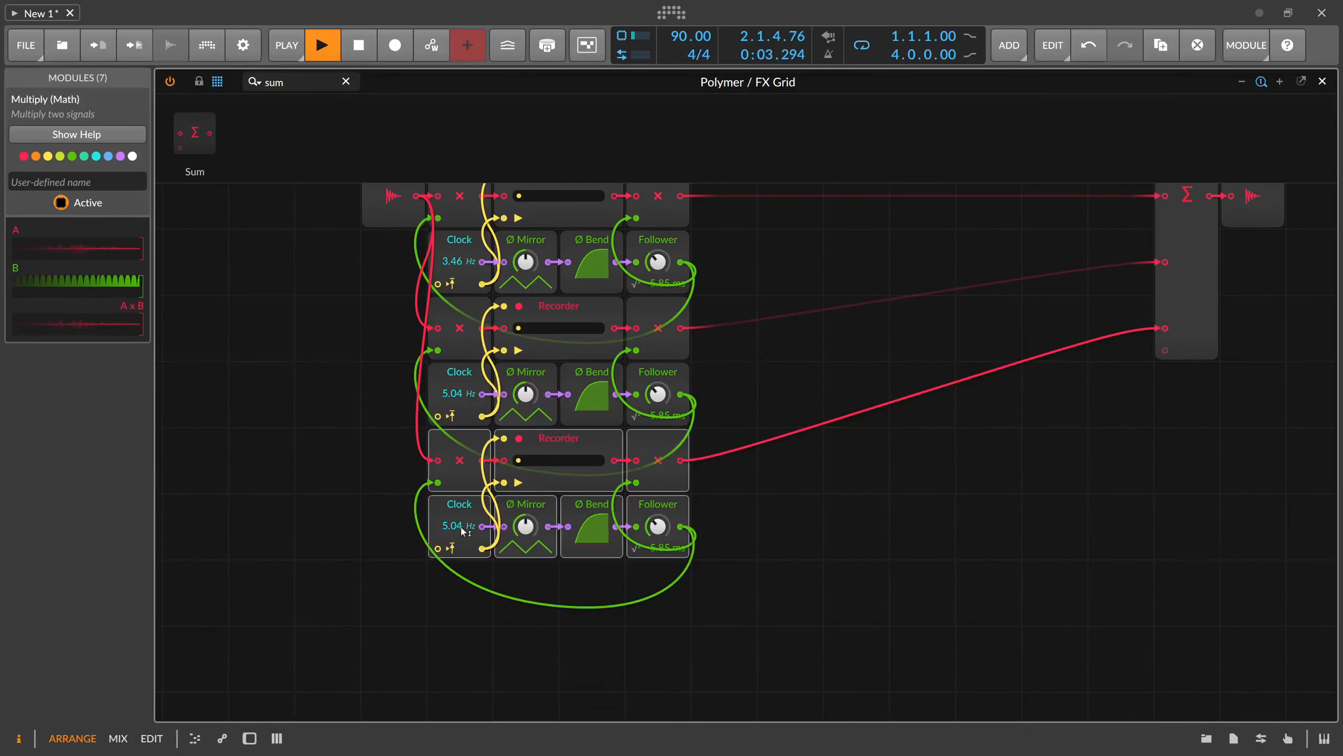
{"action": "left_click_drag", "start_coordinate": [464, 531], "coordinate": [464, 513]}
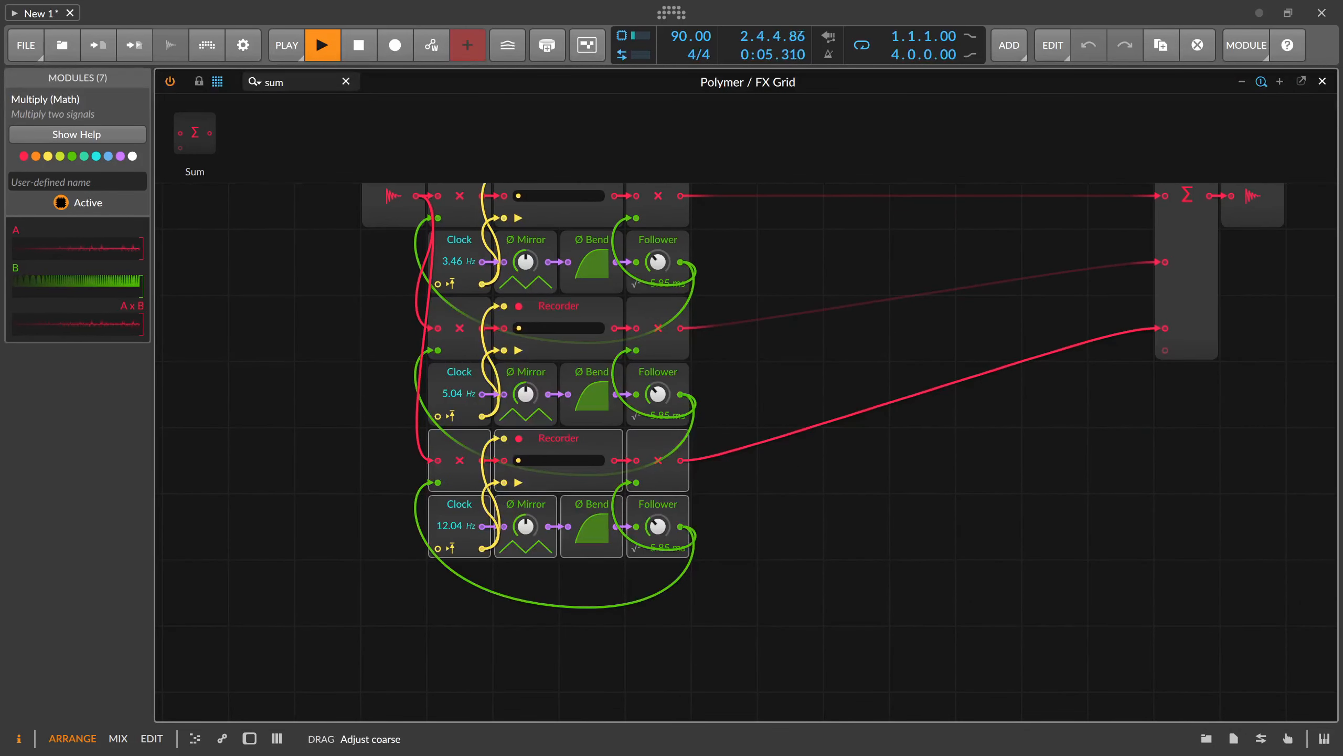
Set the third recorder chain's Clock to 9.04 Hz and restart playback from the beginning.
{"action": "left_click_drag", "start_coordinate": [464, 525], "coordinate": [463, 526]}
{"action": "left_click_drag", "start_coordinate": [390, 485], "coordinate": [476, 531]}
{"action": "key", "text": "space"}
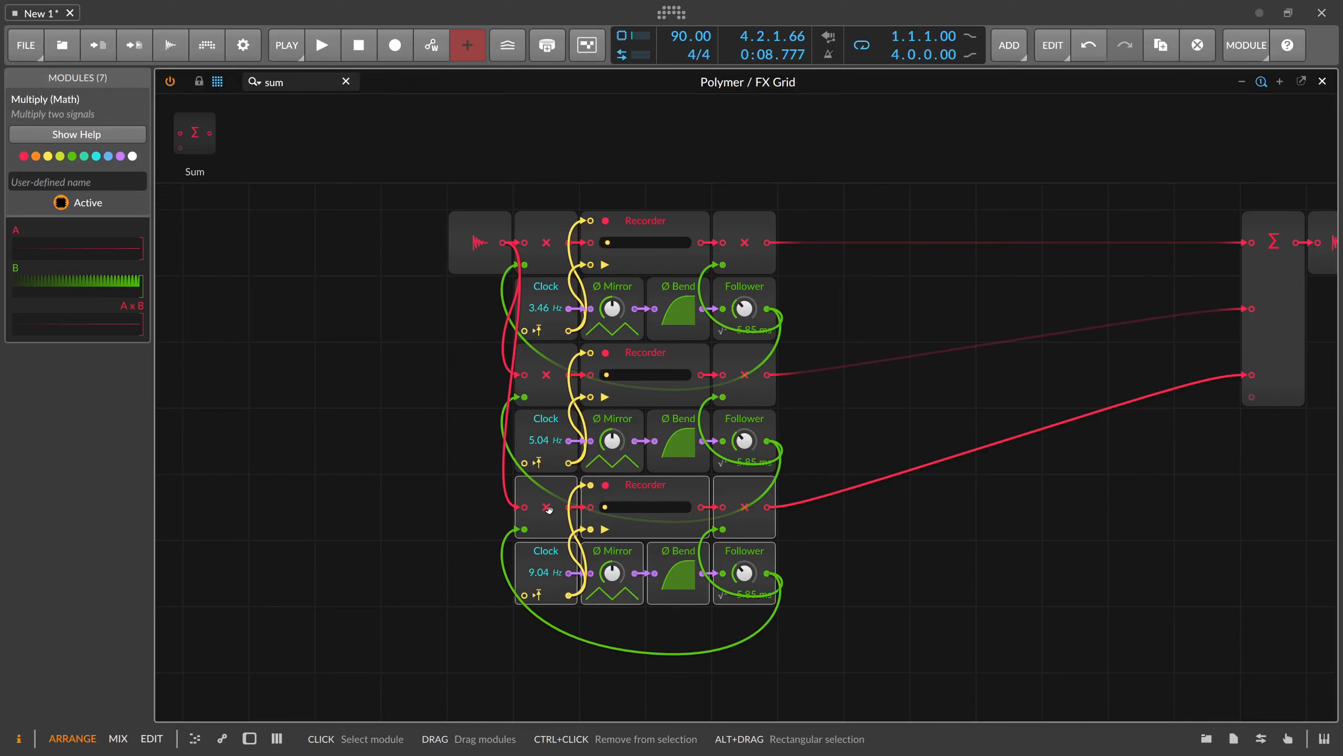
{"action": "left_click", "coordinate": [422, 530]}
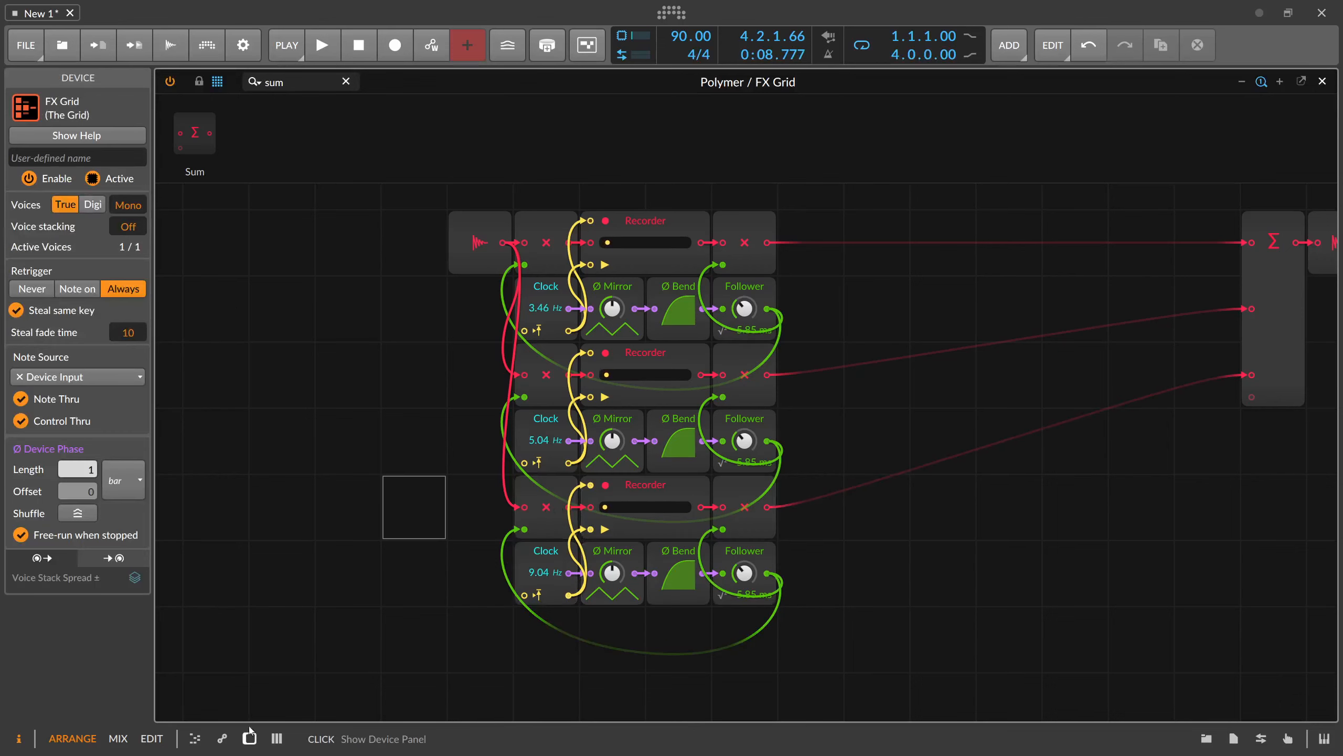
{"action": "left_click", "coordinate": [322, 45]}
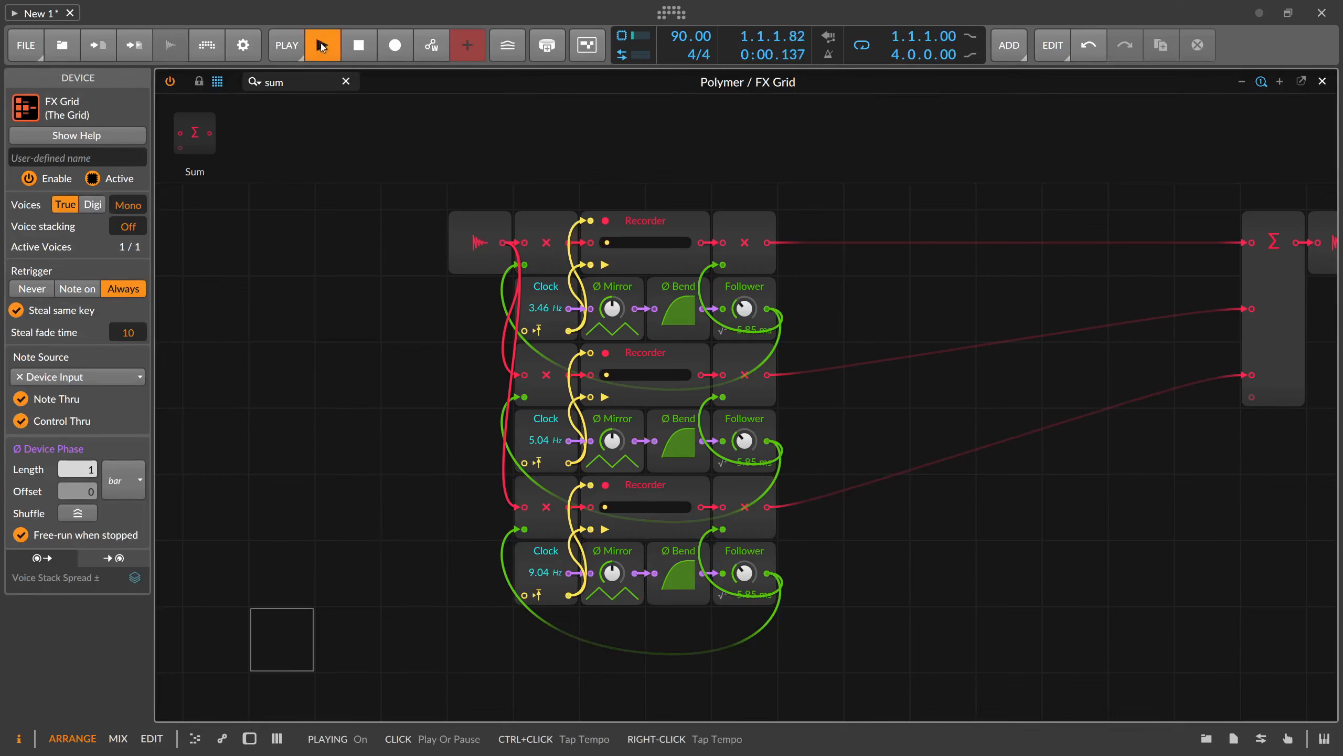
Insert a Pan before each of the Sum's three connected inputs, panned Left, Right and Left from the first chain down.
{"action": "left_click", "coordinate": [273, 82]}
{"action": "type", "text": "pan"}
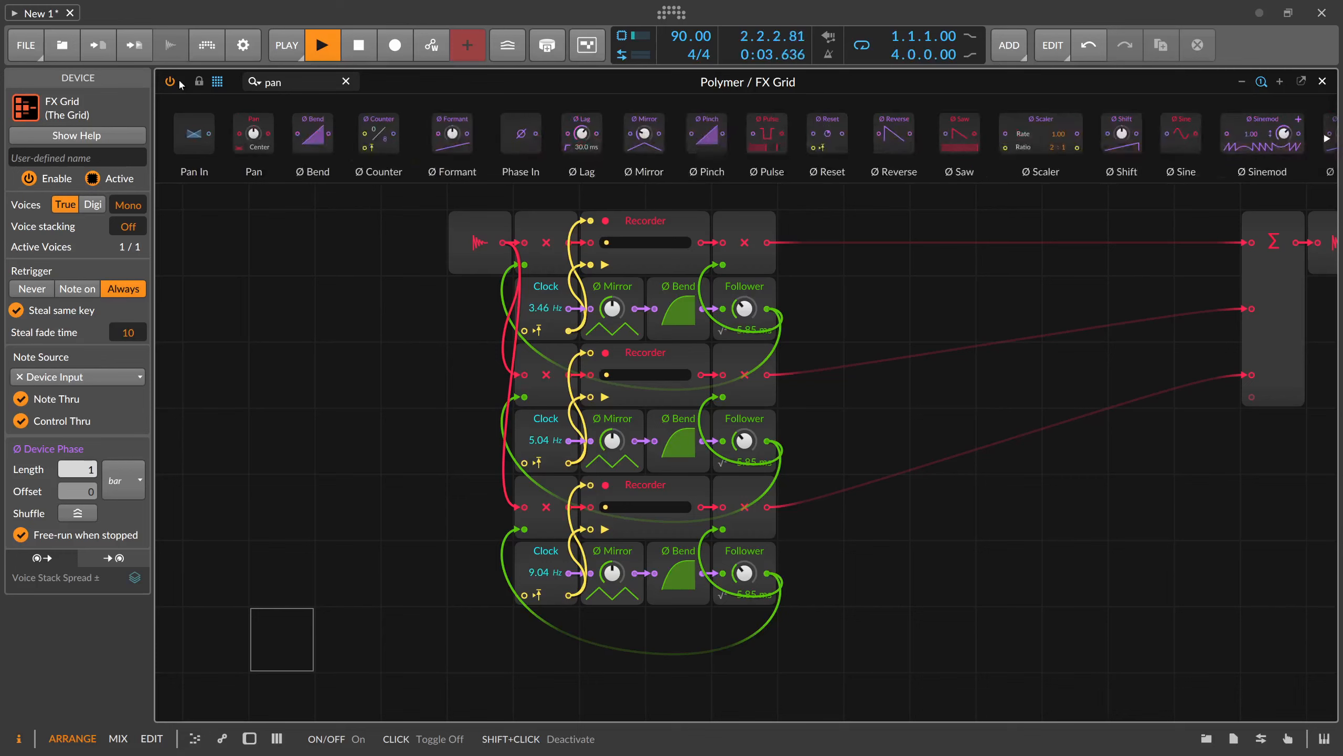
{"action": "left_click_drag", "start_coordinate": [254, 133], "coordinate": [1166, 314]}
{"action": "left_click_drag", "start_coordinate": [1121, 314], "coordinate": [1121, 286]}
{"action": "left_click_drag", "start_coordinate": [1166, 382], "coordinate": [1166, 381]}
Duplicate the third recorder chain below itself into the Sum's fourth input through a Pan set to Right, and set its Clock to 5.72 Hz.
{"action": "left_click_drag", "start_coordinate": [739, 592], "coordinate": [447, 500]}
{"action": "left_click_drag", "start_coordinate": [459, 509], "coordinate": [471, 637]}
{"action": "left_click_drag", "start_coordinate": [682, 643], "coordinate": [1166, 446]}
{"action": "left_click_drag", "start_coordinate": [260, 137], "coordinate": [1163, 447]}
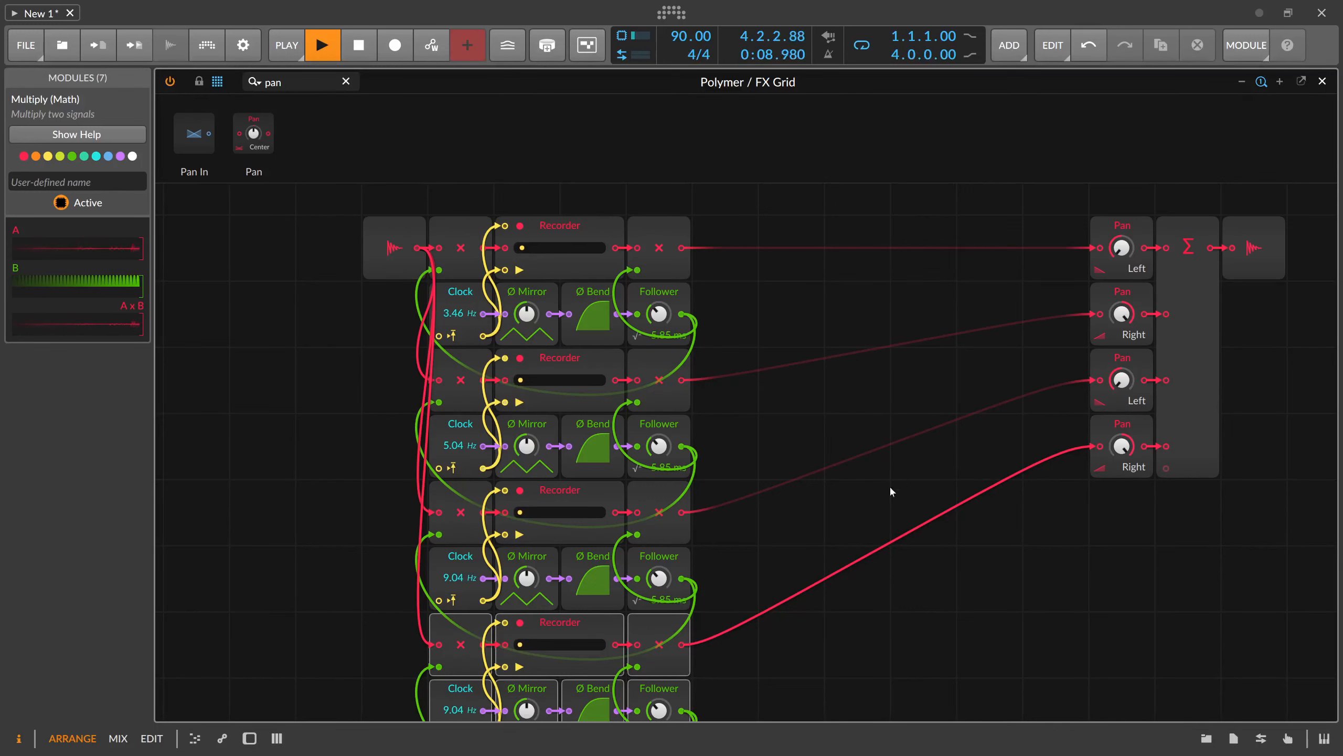
{"action": "scroll", "coordinate": [634, 556], "scroll_direction": "down", "scroll_amount": 2}
{"action": "left_click_drag", "start_coordinate": [456, 579], "coordinate": [456, 588]}
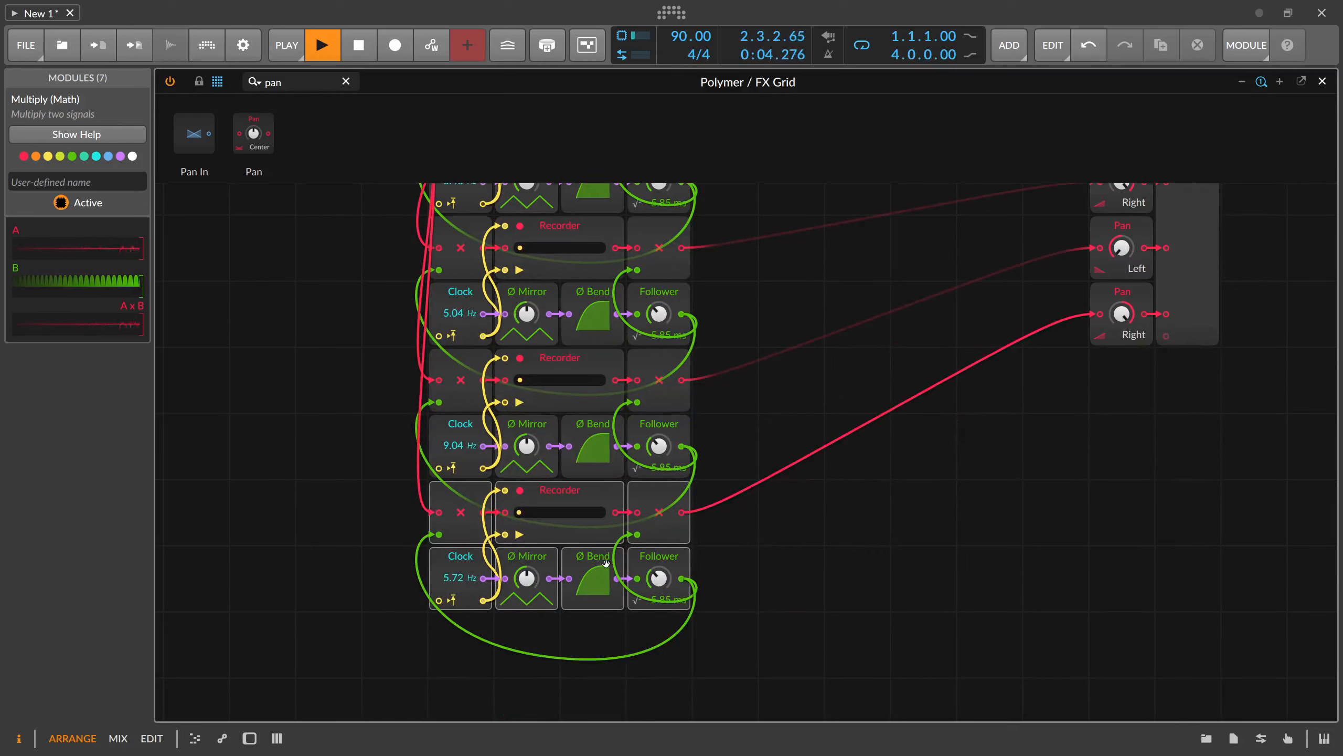
Lower the Ø Bend of all four recorder chains to −1.00 for narrow, spiky windows.
{"action": "left_click_drag", "start_coordinate": [596, 577], "coordinate": [596, 636]}
{"action": "left_click_drag", "start_coordinate": [592, 454], "coordinate": [593, 511]}
{"action": "left_click_drag", "start_coordinate": [593, 316], "coordinate": [592, 370]}
{"action": "scroll", "coordinate": [587, 286], "scroll_direction": "up", "scroll_amount": 1}
{"action": "left_click_drag", "start_coordinate": [582, 255], "coordinate": [582, 299]}
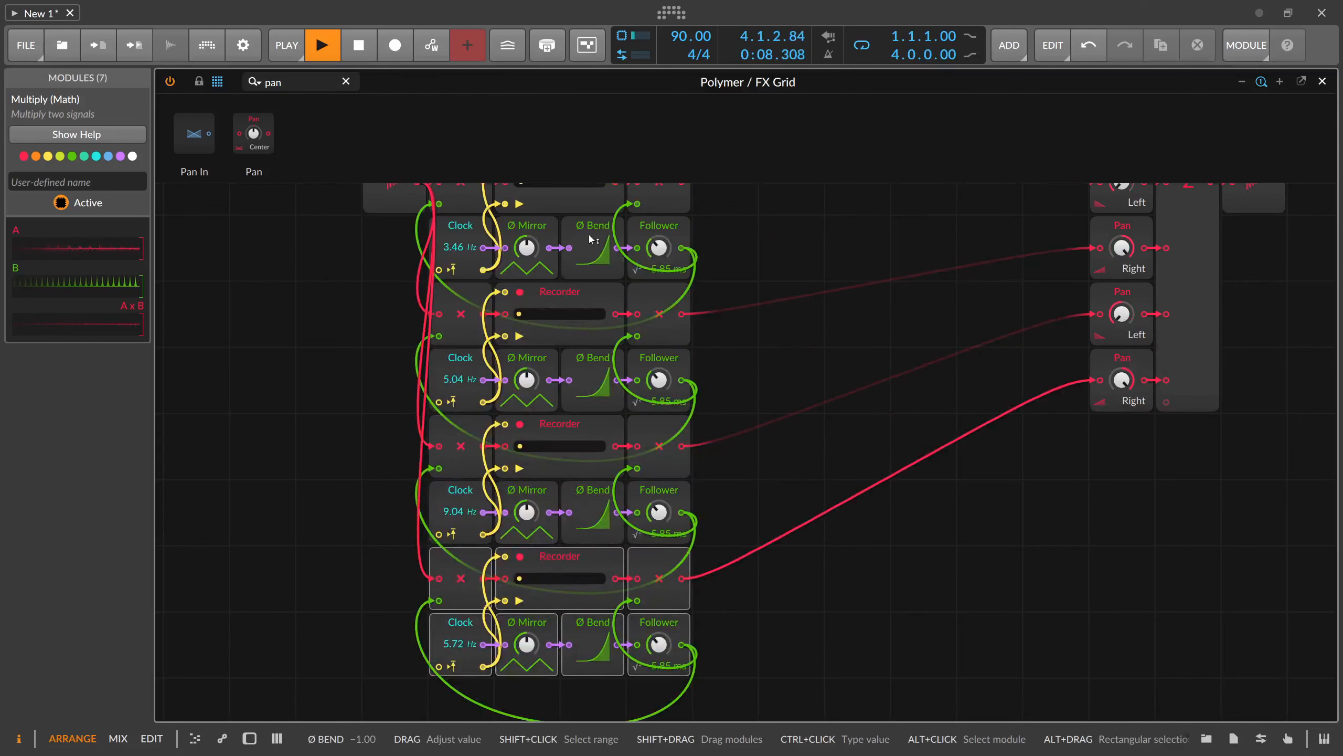
{"action": "scroll", "coordinate": [655, 283], "scroll_direction": "up", "scroll_amount": 1}
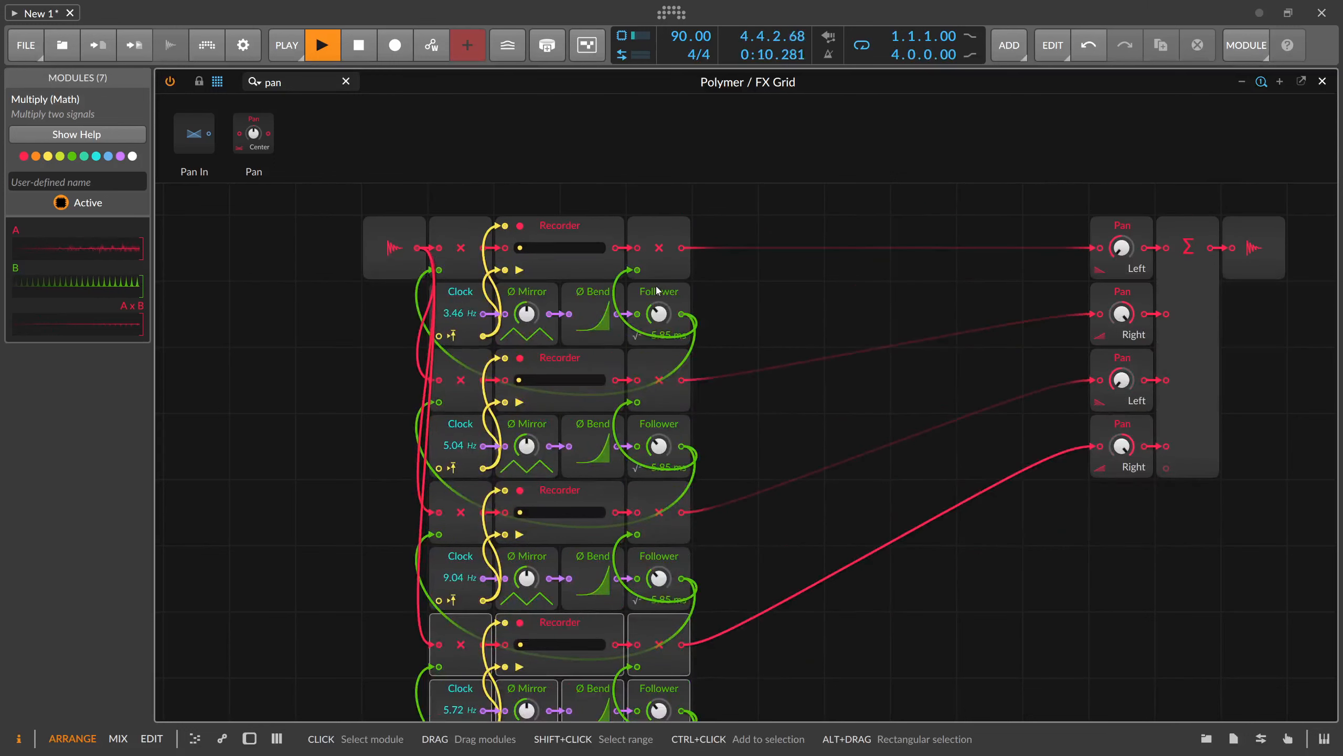
{"action": "scroll", "coordinate": [656, 290], "scroll_direction": "down", "scroll_amount": 1}
{"action": "scroll", "coordinate": [756, 289], "scroll_direction": "down", "scroll_amount": 2}
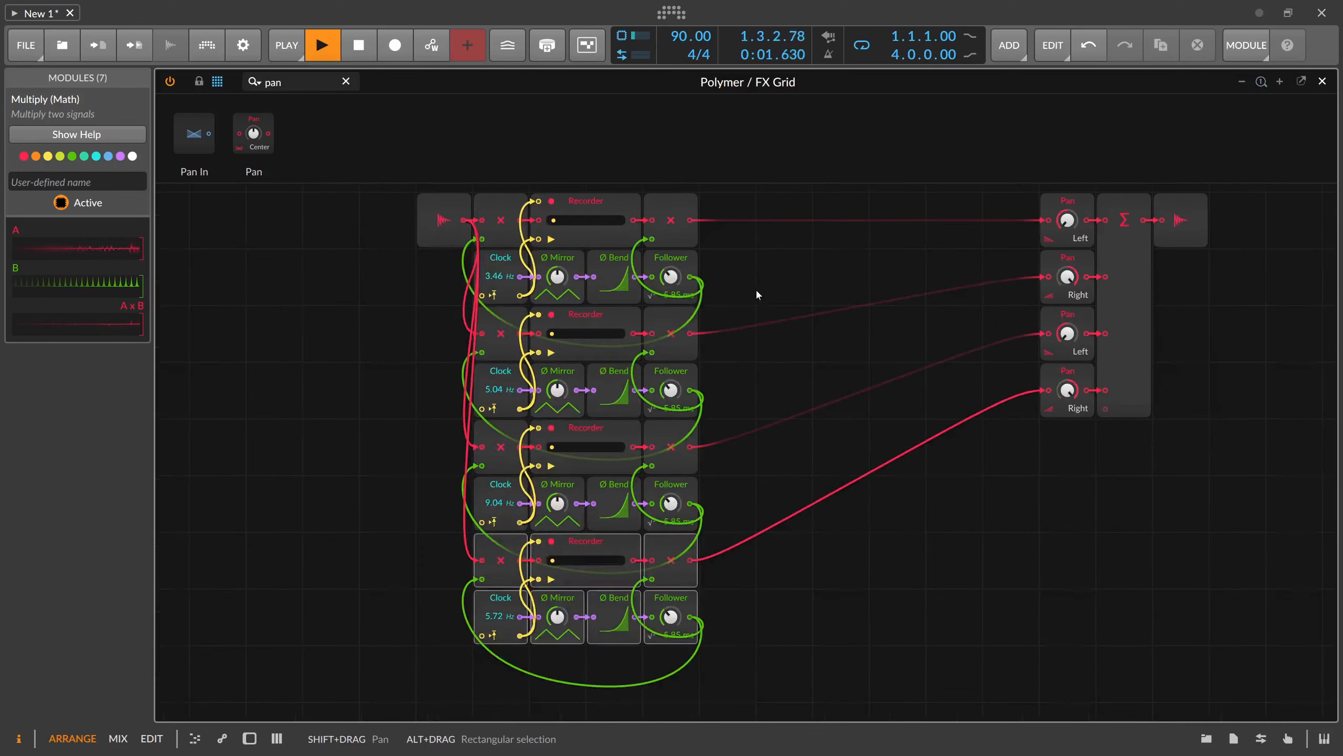
Raise the Ø Bend of all four recorder chains back to a rounded, convex curve.
{"action": "left_click_drag", "start_coordinate": [637, 402], "coordinate": [637, 371]}
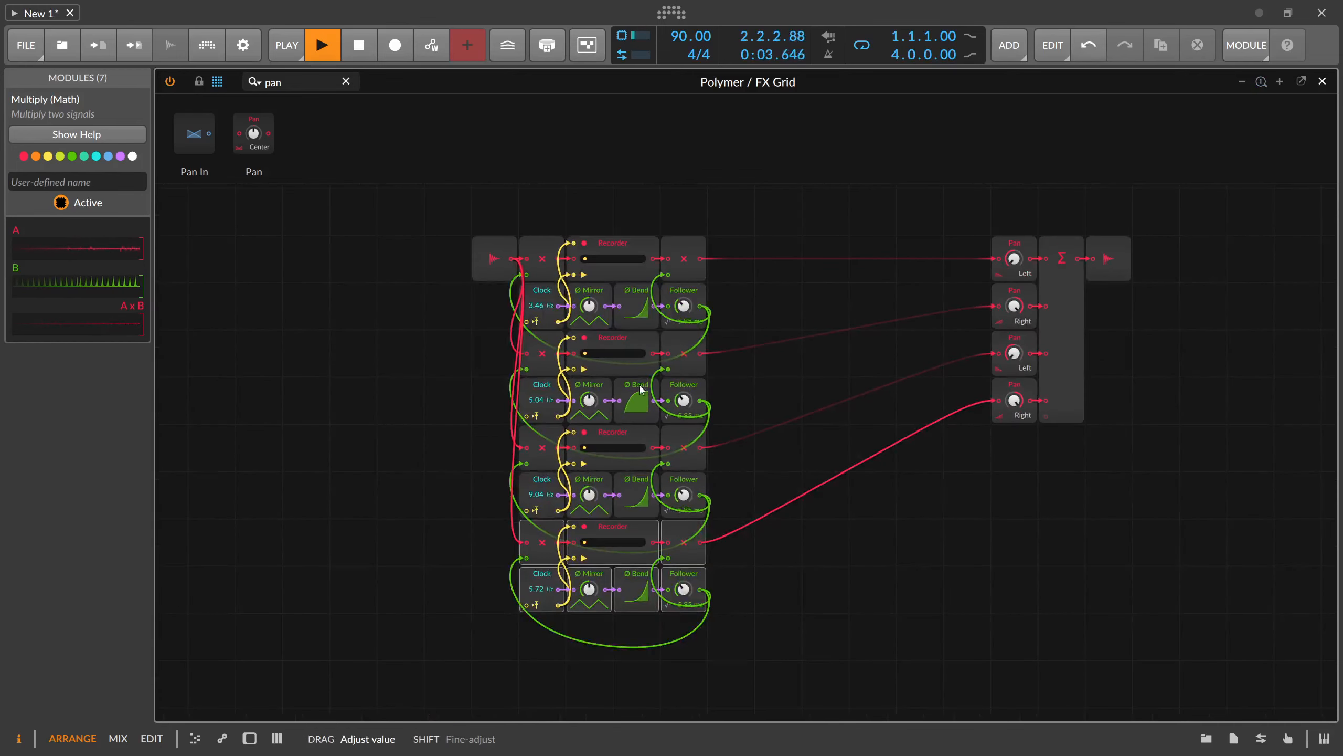
{"action": "left_click_drag", "start_coordinate": [637, 307], "coordinate": [637, 275]}
{"action": "left_click_drag", "start_coordinate": [637, 496], "coordinate": [637, 463]}
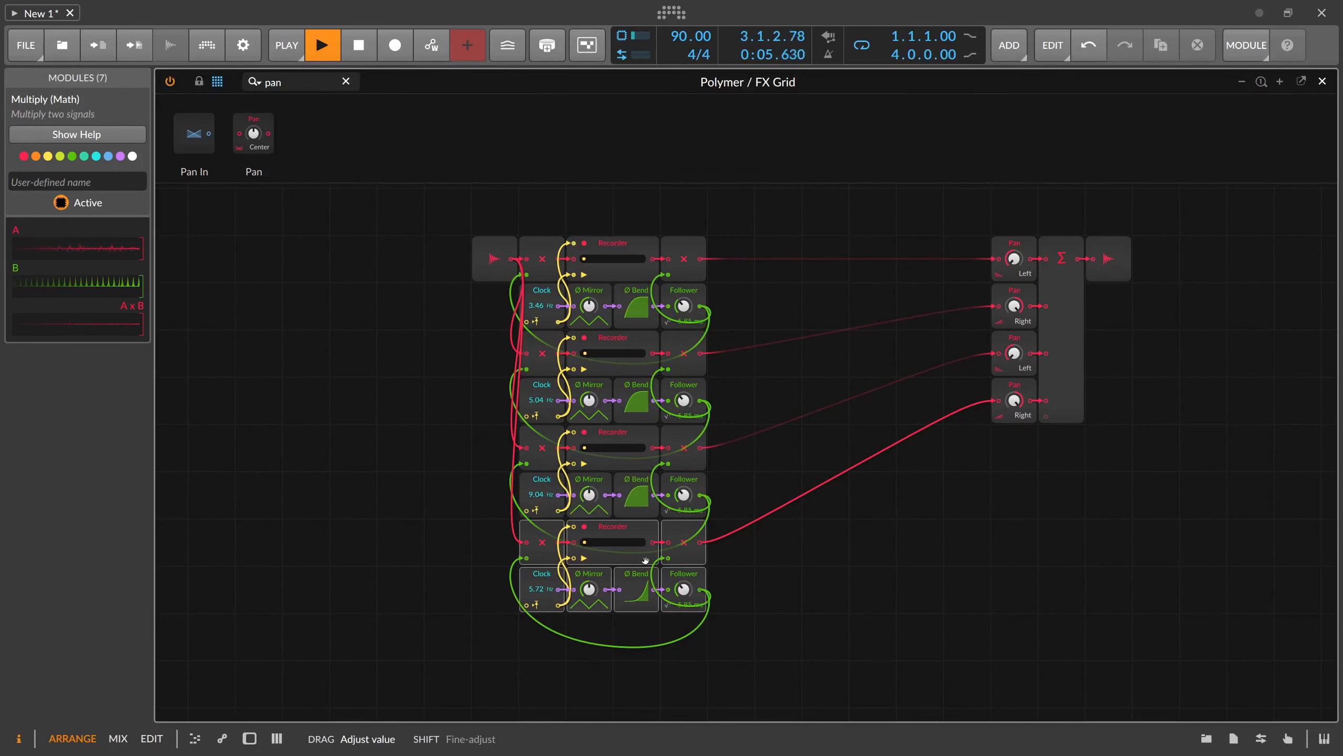
{"action": "left_click_drag", "start_coordinate": [637, 590], "coordinate": [637, 585]}
{"action": "scroll", "coordinate": [479, 474], "scroll_direction": "up", "scroll_amount": 1}
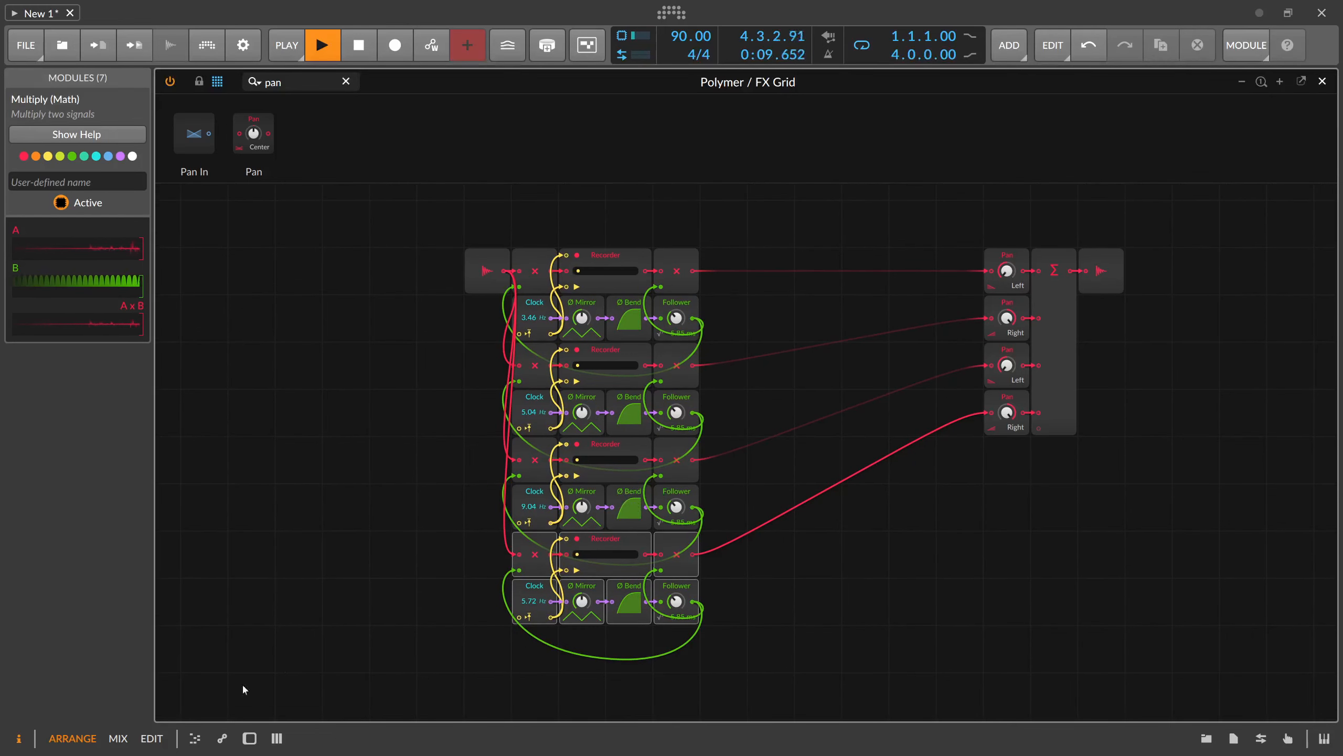
Show the device chain and add a Random modulator to the FX Grid device.
{"action": "left_click", "coordinate": [250, 738]}
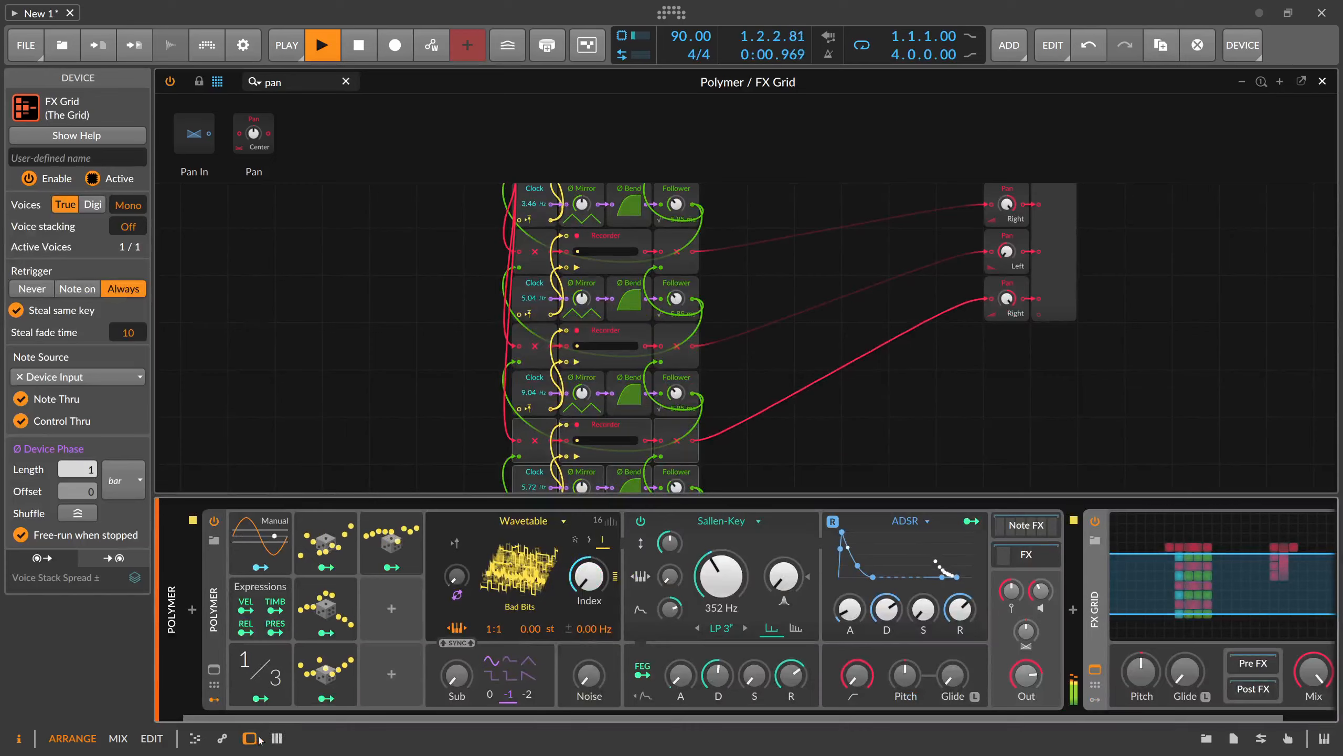
{"action": "key", "text": "d"}
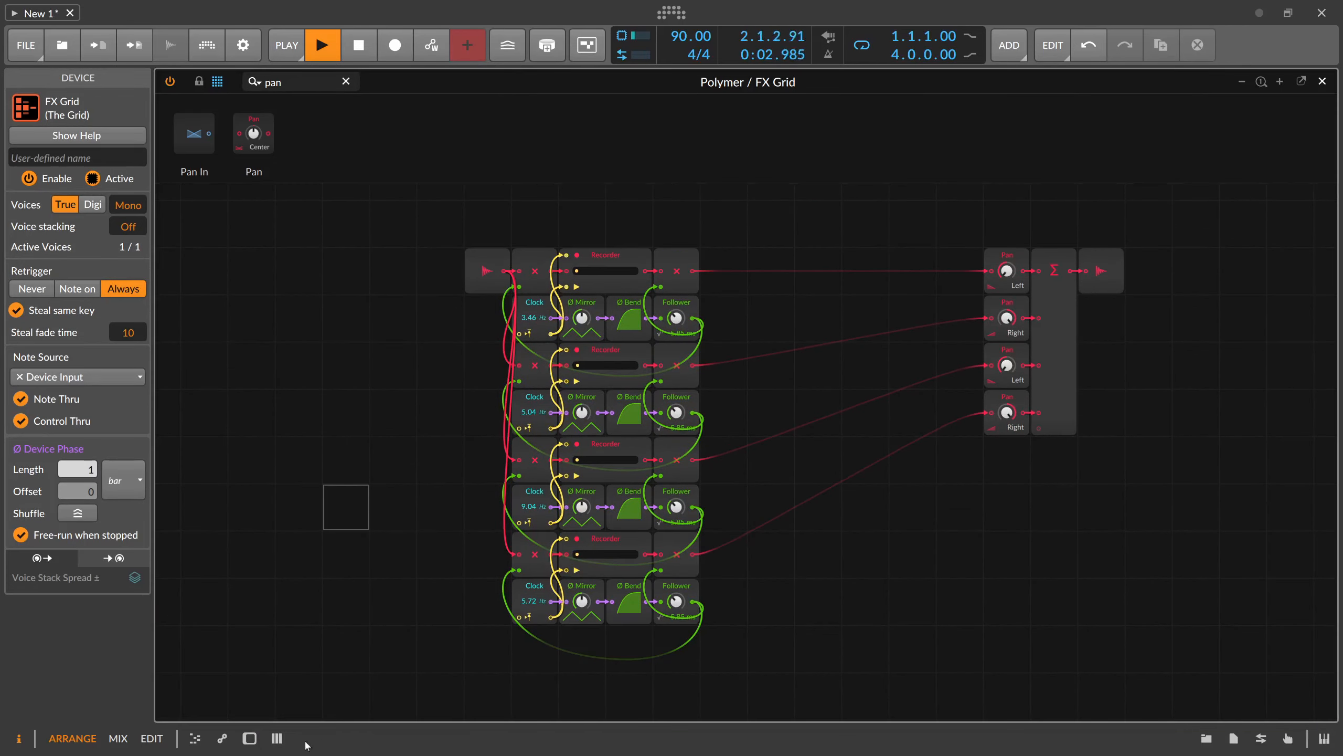
{"action": "left_click", "coordinate": [250, 738]}
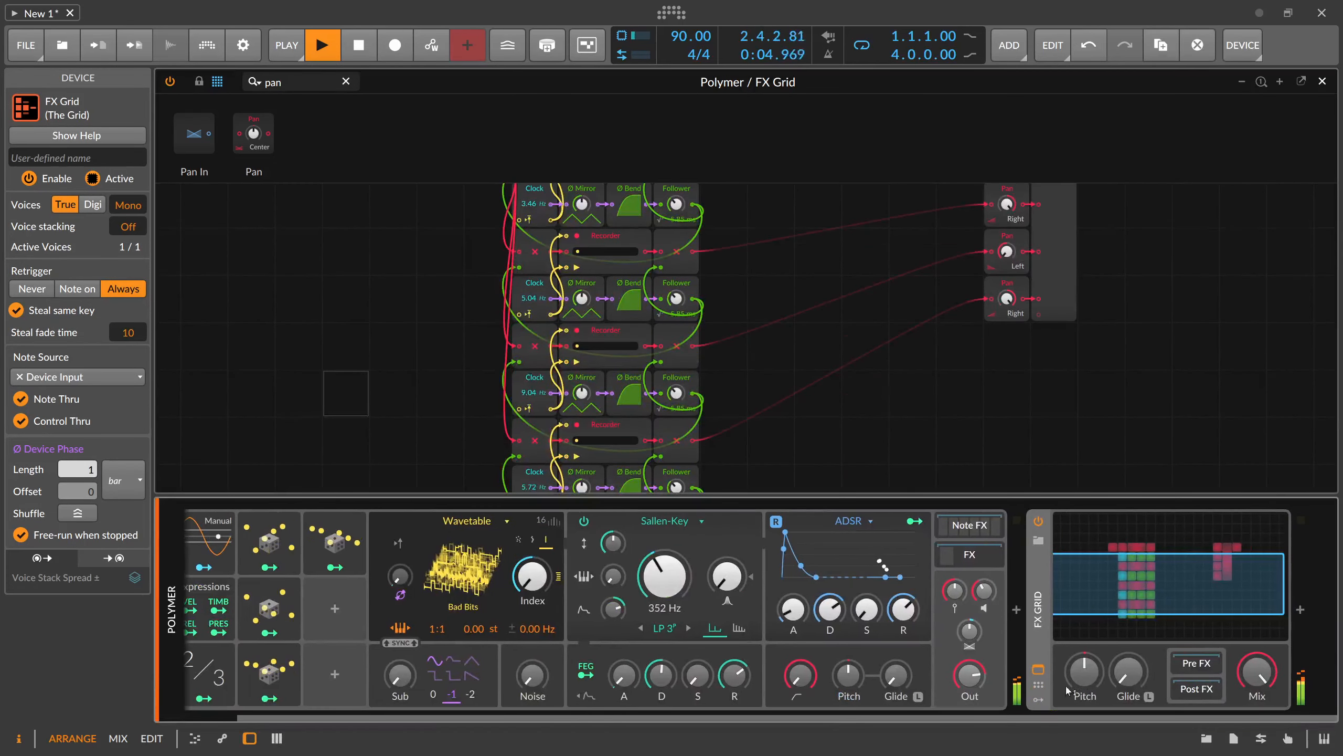
{"action": "scroll", "coordinate": [1050, 543], "scroll_direction": "down", "scroll_amount": 2}
{"action": "left_click", "coordinate": [1038, 545]}
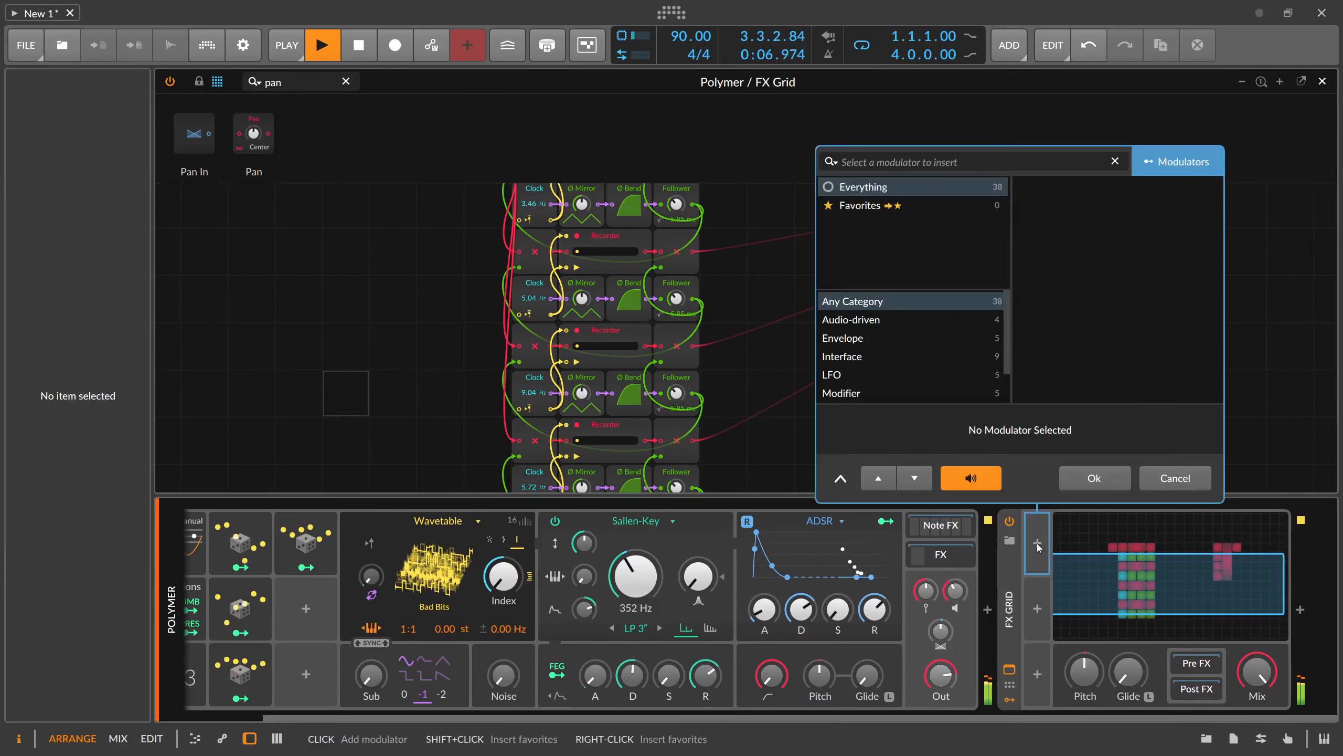
{"action": "type", "text": "rand"}
{"action": "key", "text": "Return"}
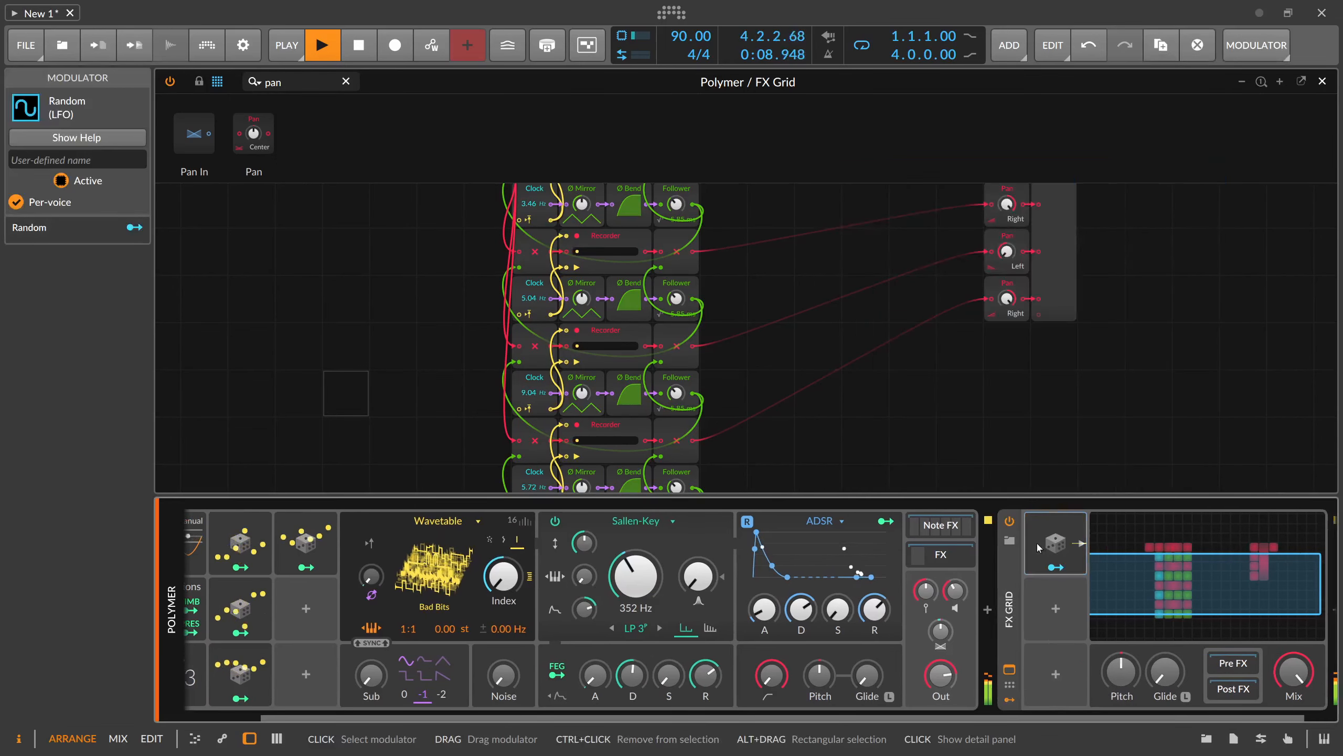
Increase the Random modulator's smoothing and set its trigger mode to Free.
{"action": "scroll", "coordinate": [810, 471], "scroll_direction": "right", "scroll_amount": 3}
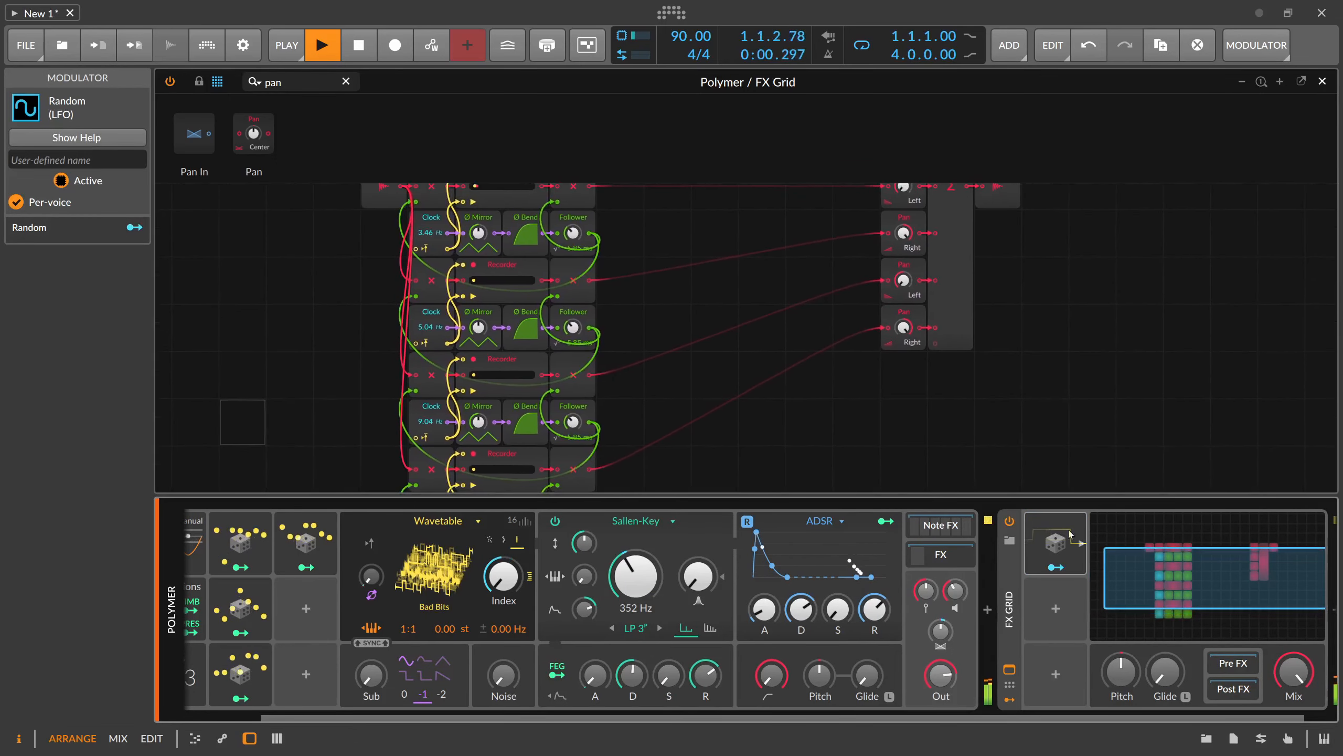
{"action": "scroll", "coordinate": [917, 716], "scroll_direction": "right", "scroll_amount": 5}
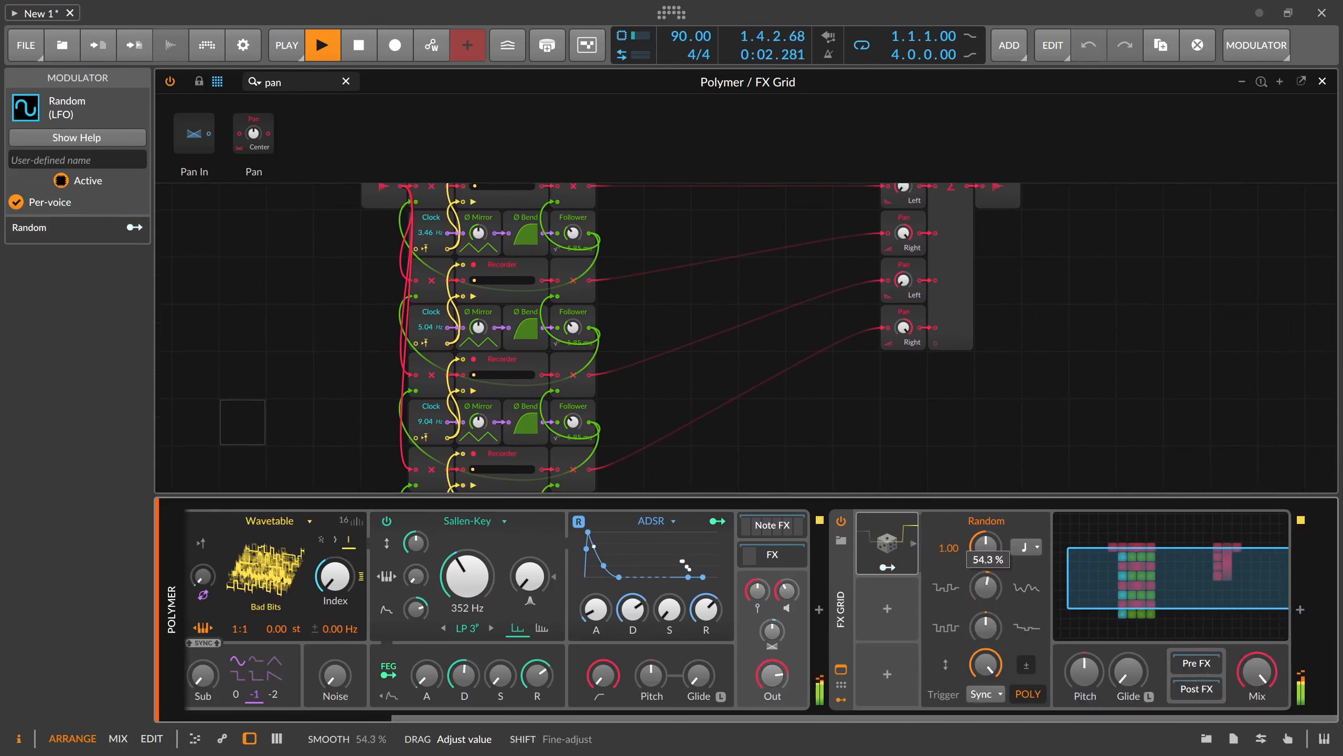
{"action": "left_click", "coordinate": [987, 694]}
{"action": "left_click", "coordinate": [992, 635]}
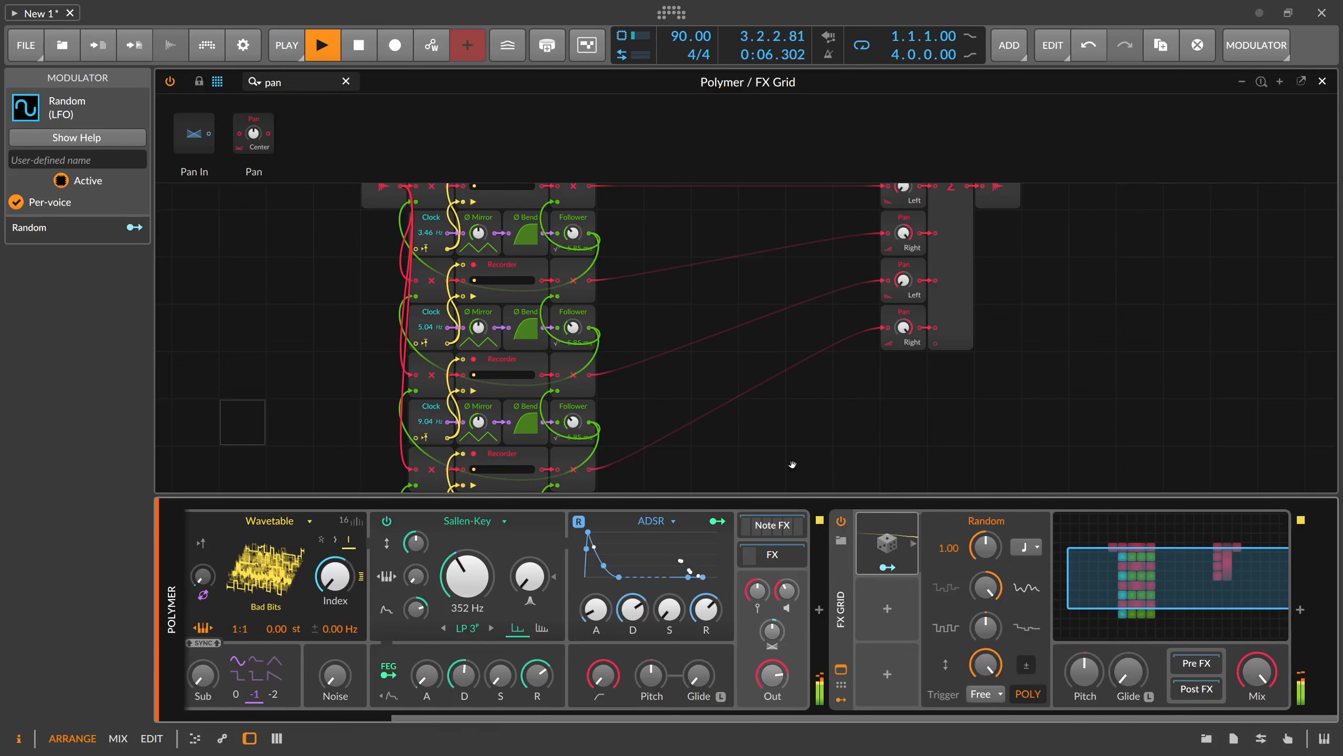
Map the Random modulator to the first chain's Ø Bend with an amount of −2.00.
{"action": "left_click_drag", "start_coordinate": [792, 465], "coordinate": [815, 498]}
{"action": "left_click", "coordinate": [910, 568]}
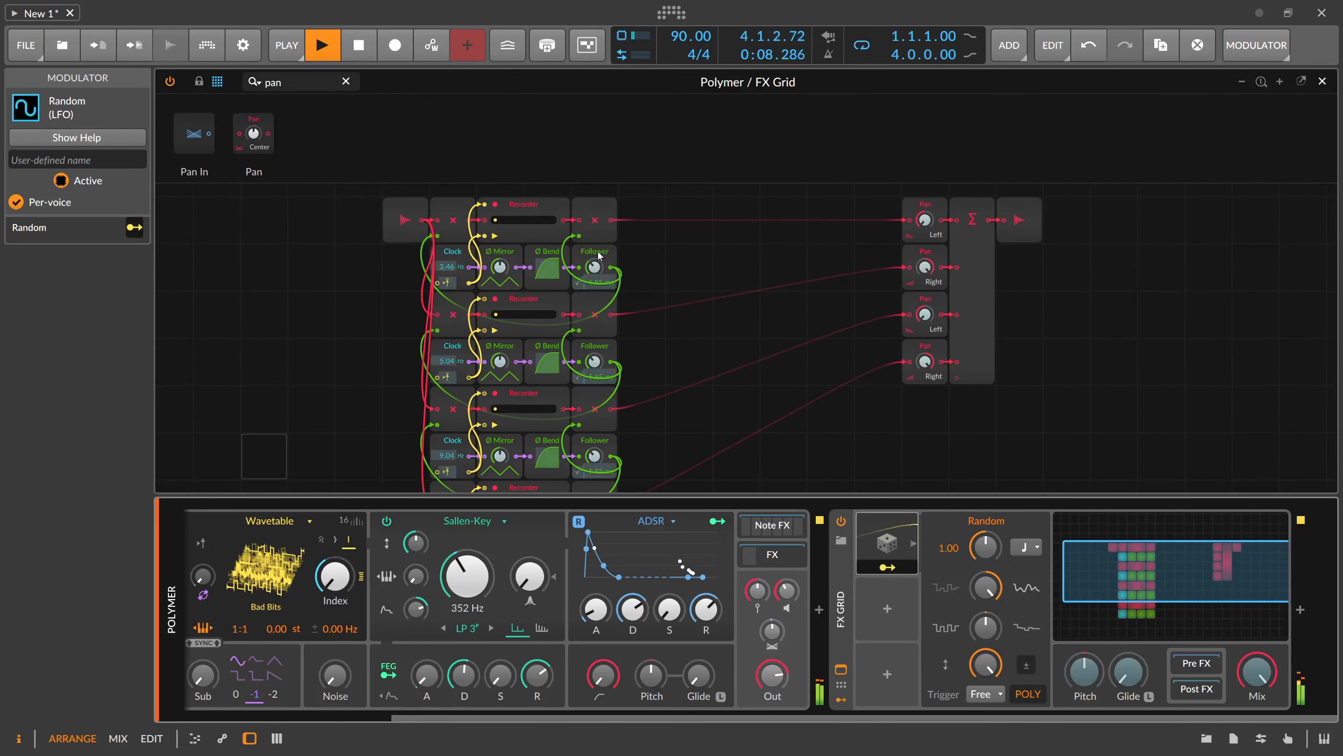
{"action": "left_click_drag", "start_coordinate": [548, 268], "coordinate": [548, 307]}
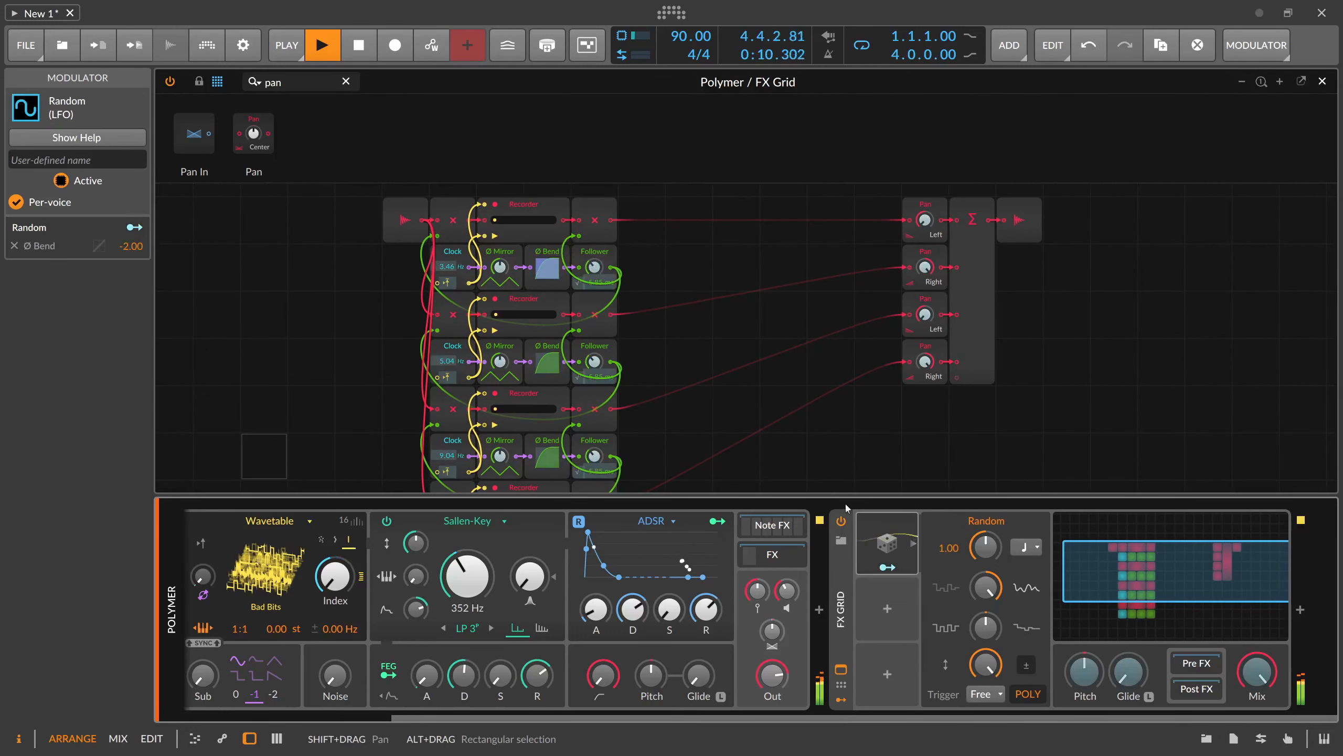
Duplicate the Random modulator twice and map the copies to the second and third chains' Ø Bend with an amount of −2.00 each.
{"action": "left_click_drag", "start_coordinate": [887, 548], "coordinate": [995, 615]}
{"action": "left_click", "coordinate": [1019, 632]}
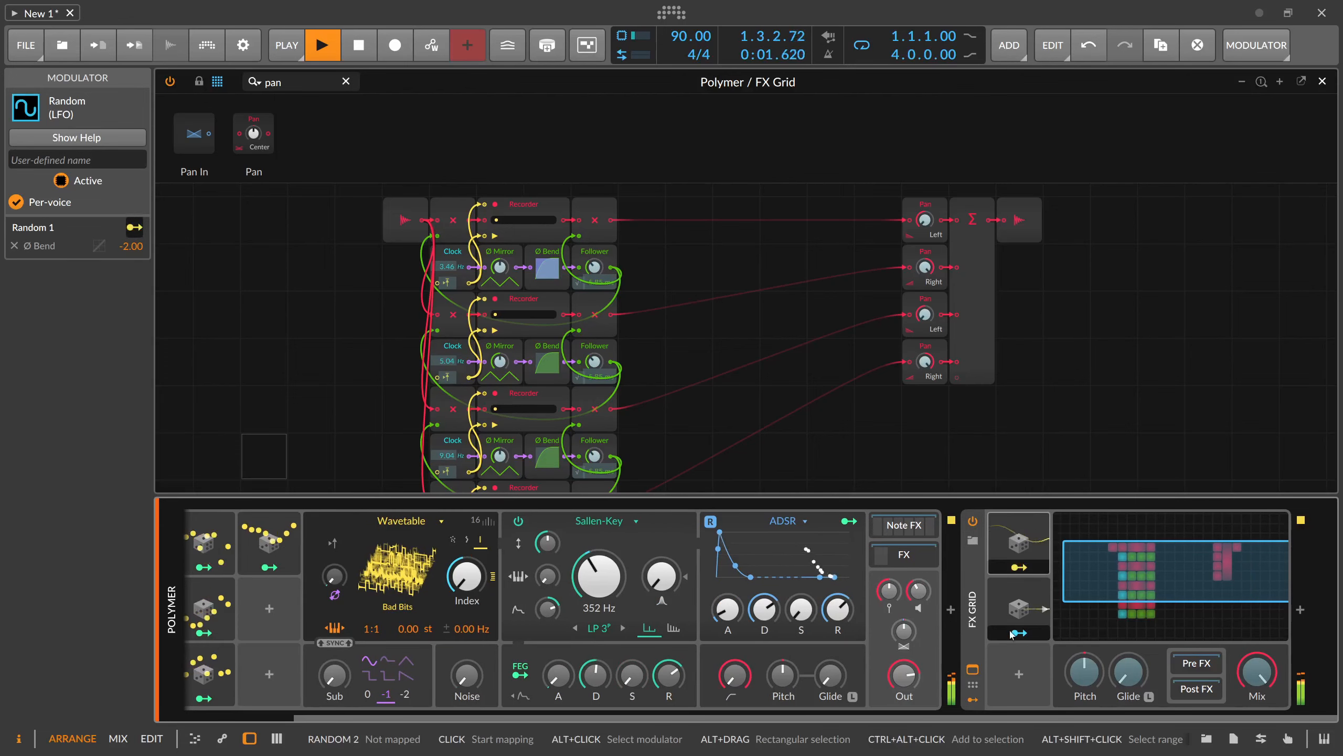
{"action": "left_click_drag", "start_coordinate": [547, 346], "coordinate": [550, 357]}
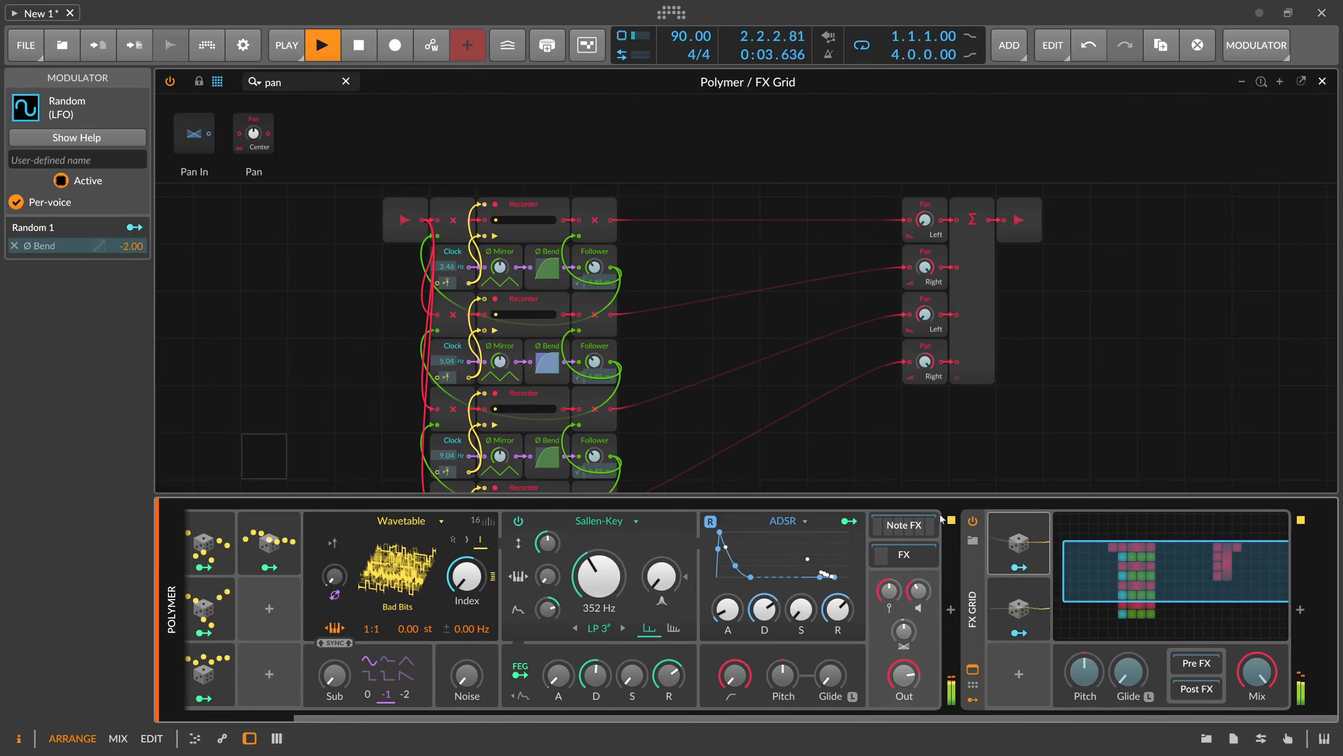
{"action": "left_click_drag", "start_coordinate": [1021, 606], "coordinate": [1021, 675]}
{"action": "left_click", "coordinate": [1024, 698]}
{"action": "left_click_drag", "start_coordinate": [549, 448], "coordinate": [549, 461]}
Duplicate the third Random modulator and map the copy to the fourth chain's Ø Bend.
{"action": "left_click_drag", "start_coordinate": [1019, 669], "coordinate": [1087, 555]}
{"action": "left_click", "coordinate": [1083, 568]}
{"action": "scroll", "coordinate": [521, 425], "scroll_direction": "down", "scroll_amount": 1}
{"action": "scroll", "coordinate": [521, 425], "scroll_direction": "down", "scroll_amount": 1}
{"action": "left_click_drag", "start_coordinate": [547, 411], "coordinate": [547, 422]}
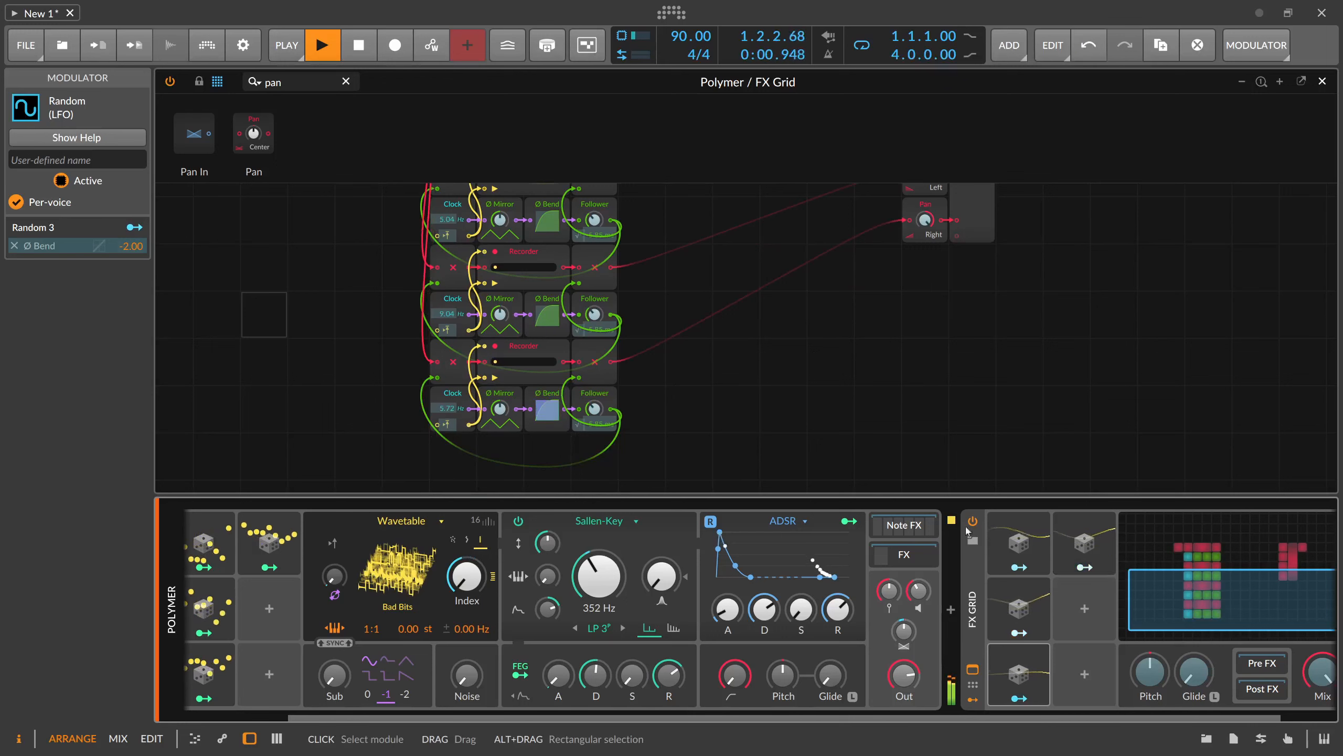
{"action": "left_click", "coordinate": [1084, 568]}
{"action": "scroll", "coordinate": [929, 449], "scroll_direction": "up", "scroll_amount": 1}
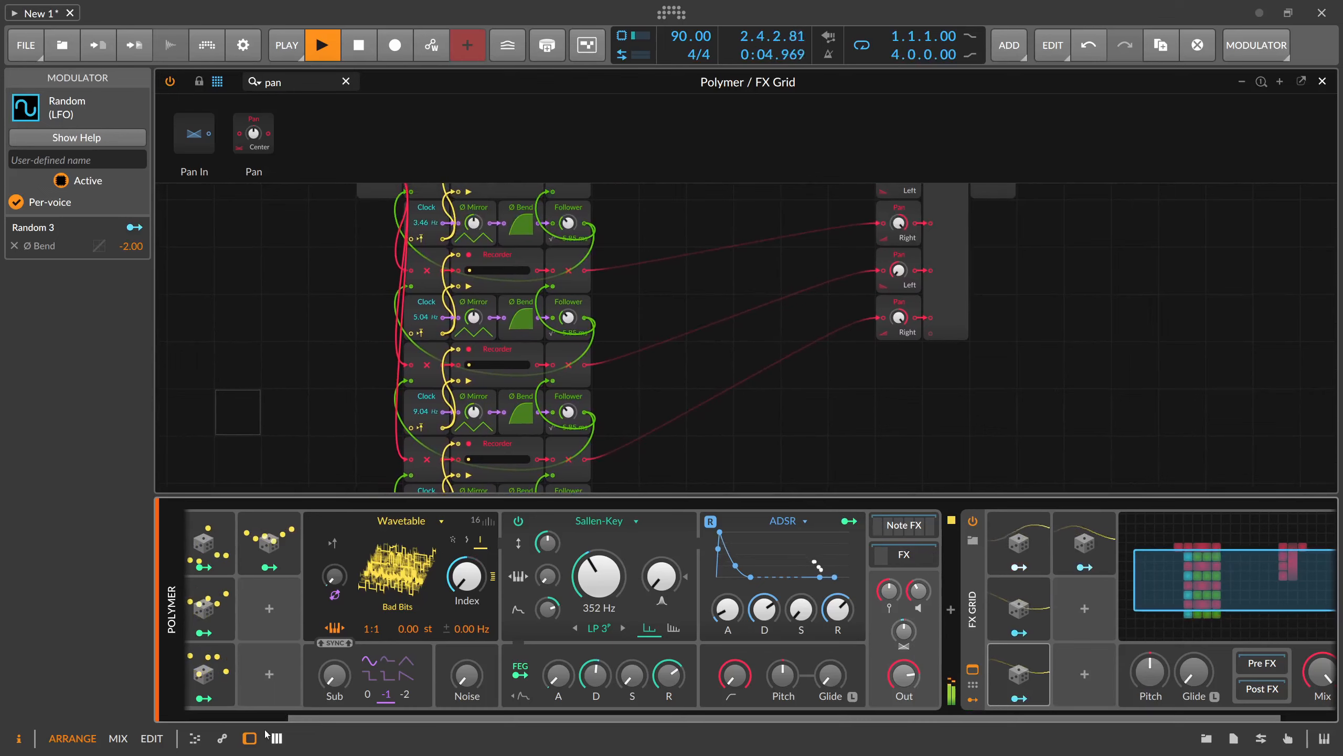
Review the complete patch and the FX Grid's Mix control during playback, and stop the transport.
{"action": "left_click", "coordinate": [251, 738]}
{"action": "left_click_drag", "start_coordinate": [388, 542], "coordinate": [432, 522]}
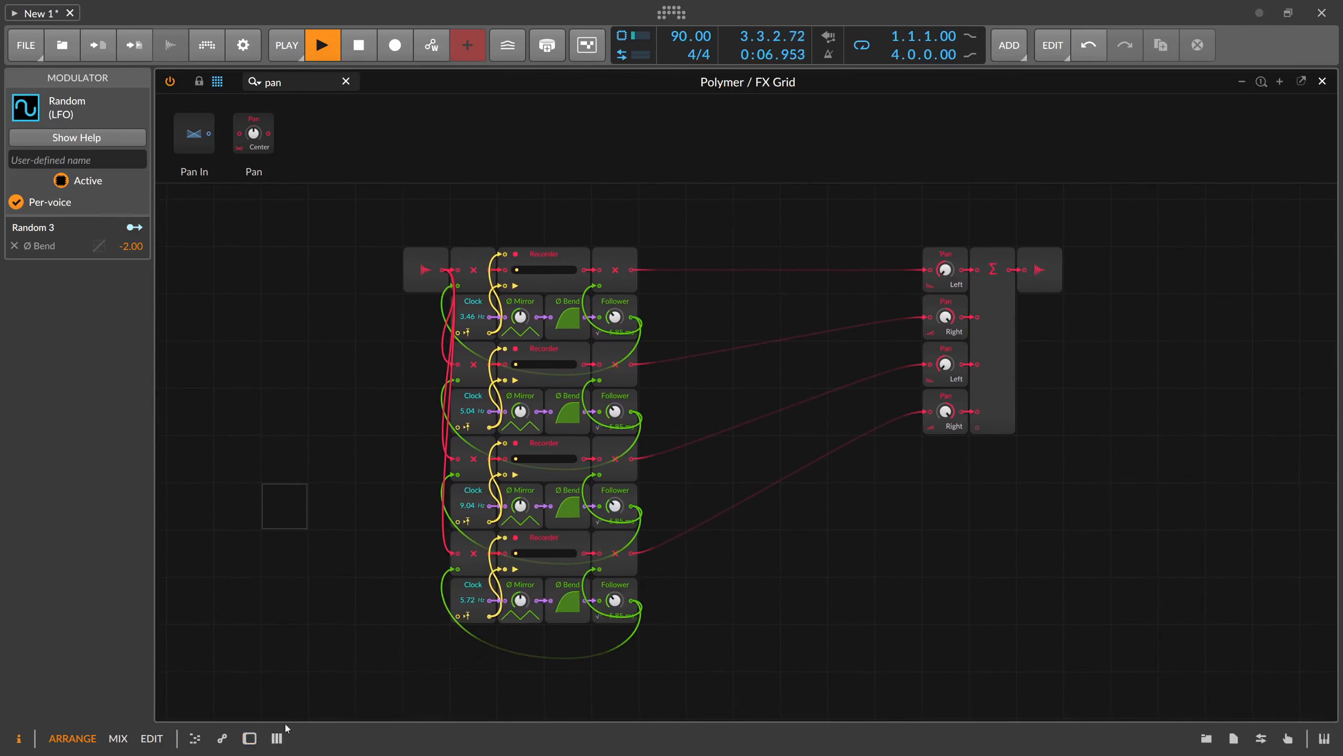
{"action": "left_click", "coordinate": [250, 739]}
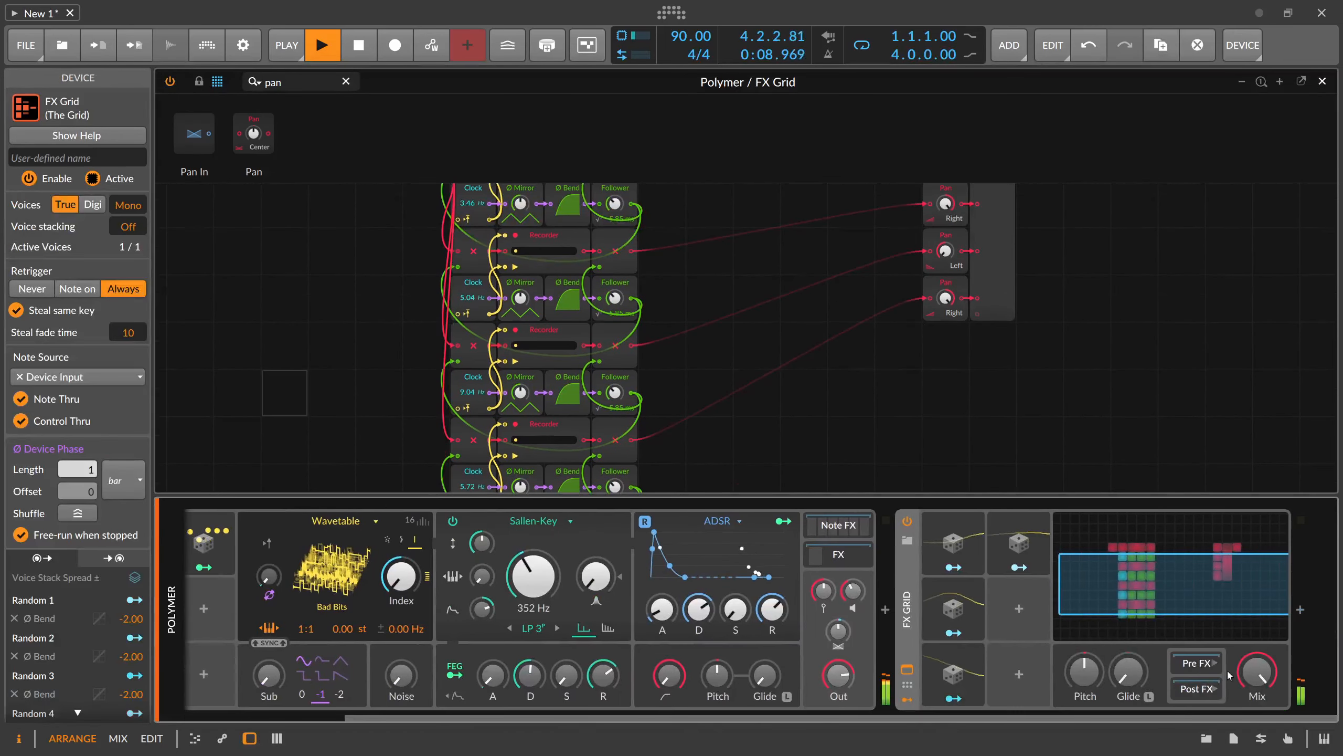
{"action": "mouse_move", "coordinate": [1258, 673]}
{"action": "left_mouse_down"}
{"action": "mouse_move", "coordinate": [1258, 746]}
{"action": "mouse_move", "coordinate": [1257, 674]}
{"action": "left_mouse_up"}
{"action": "key", "text": "space"}
Rename the FX Grid device to Granular Diffusion.
{"action": "left_click", "coordinate": [1010, 714]}
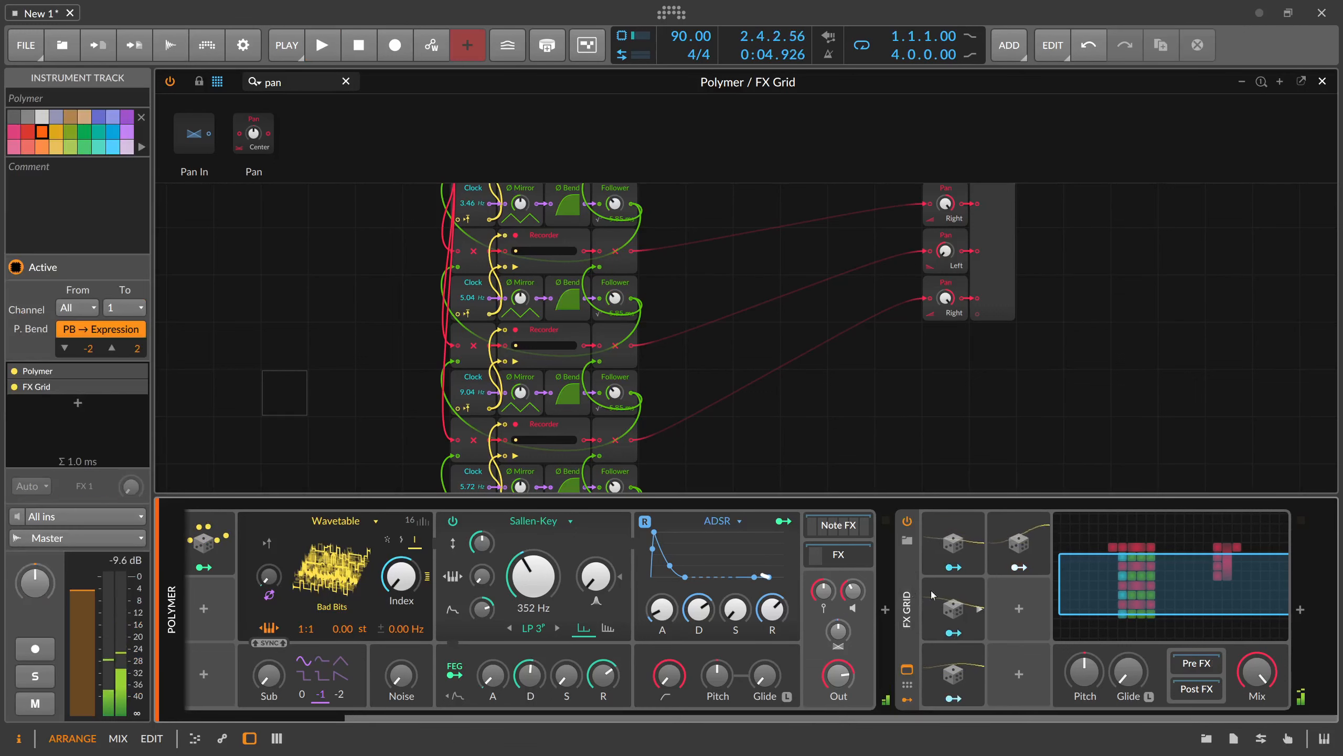
{"action": "left_click", "coordinate": [907, 601]}
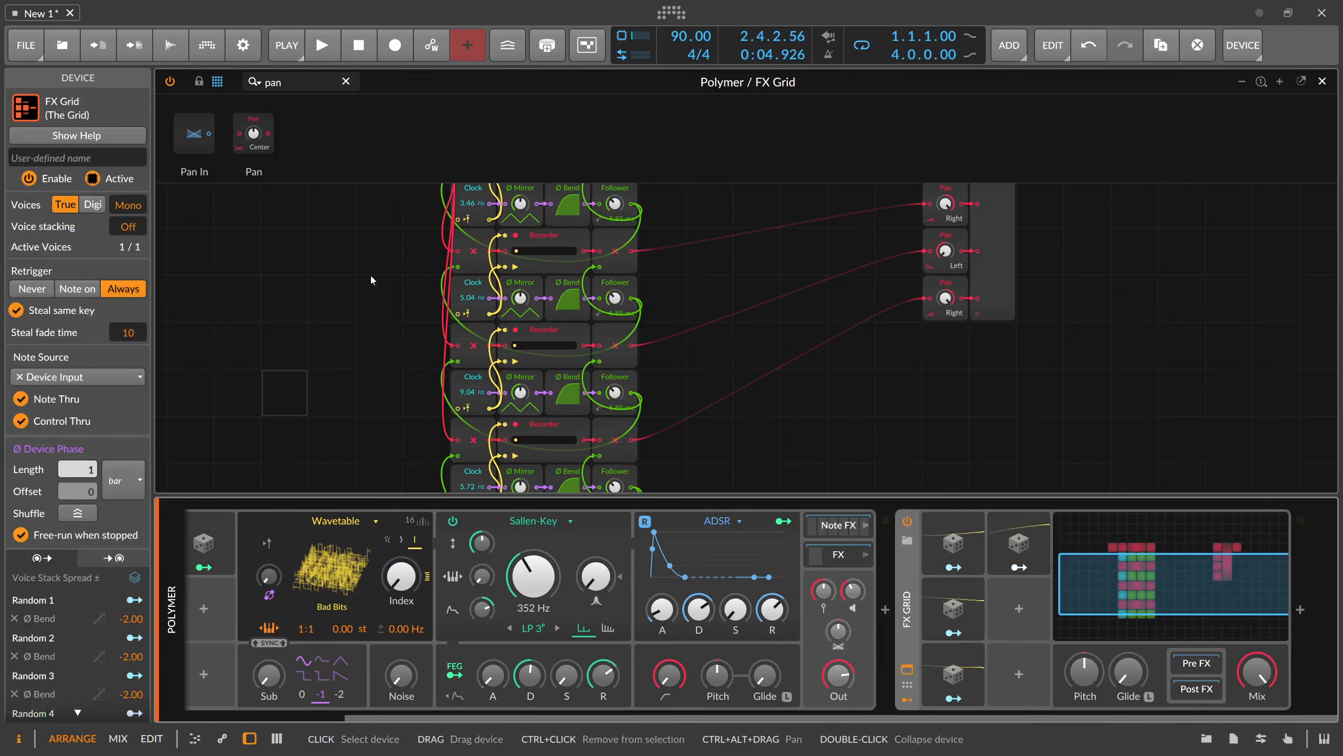
{"action": "left_click", "coordinate": [114, 159]}
{"action": "type", "text": "Gran"}
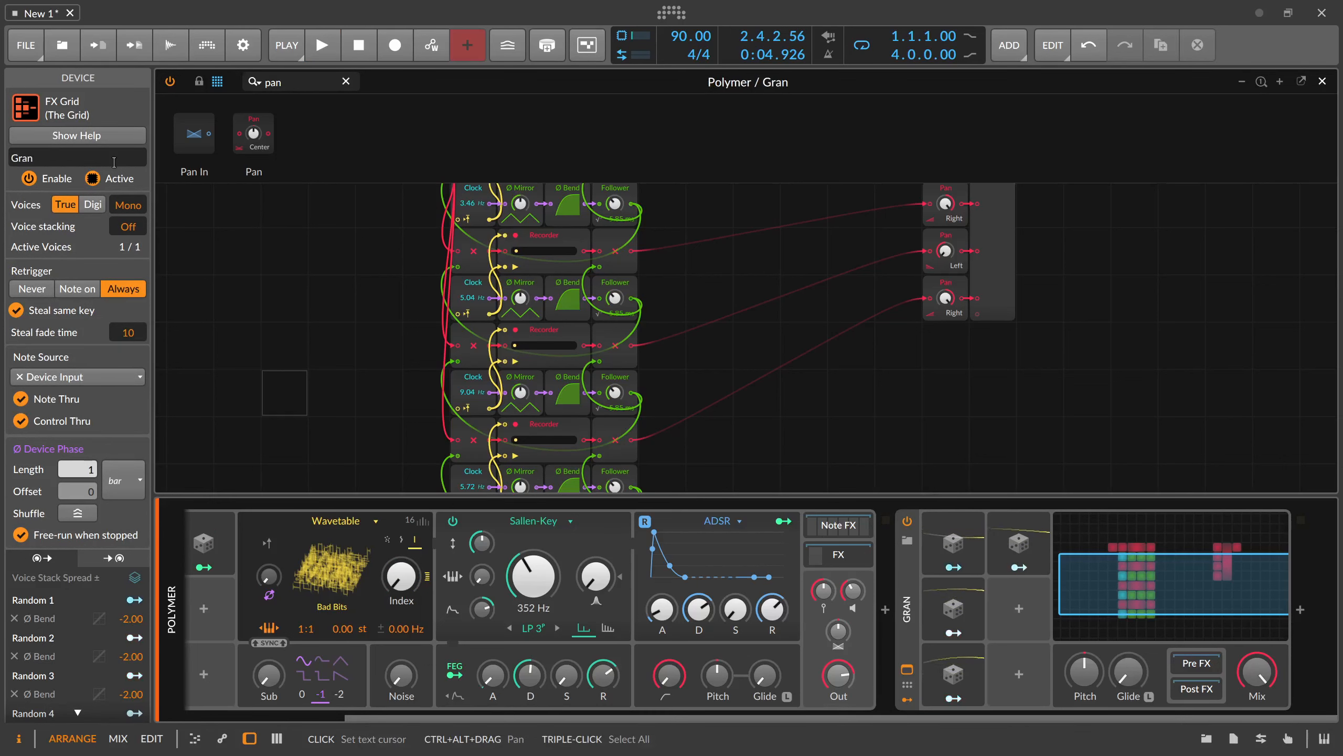
{"action": "type", "text": "ular D"}
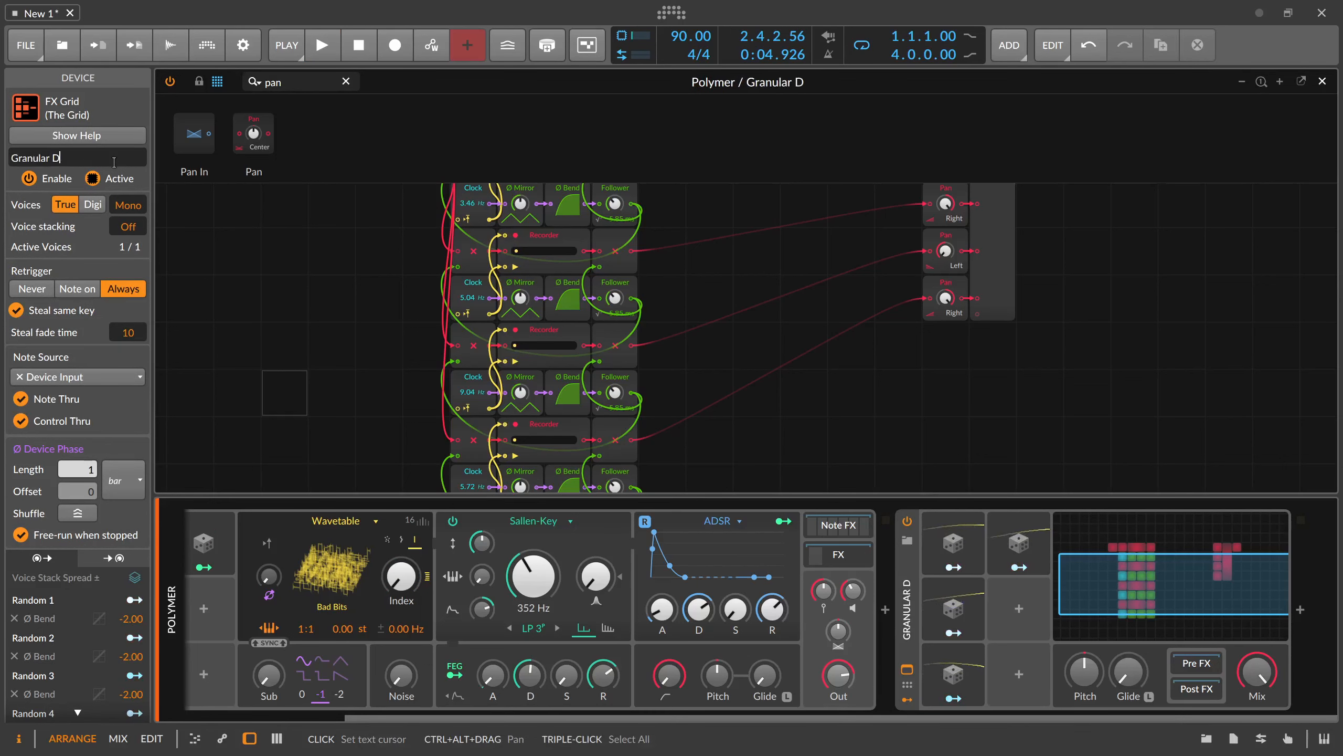
{"action": "type", "text": "iffusion"}
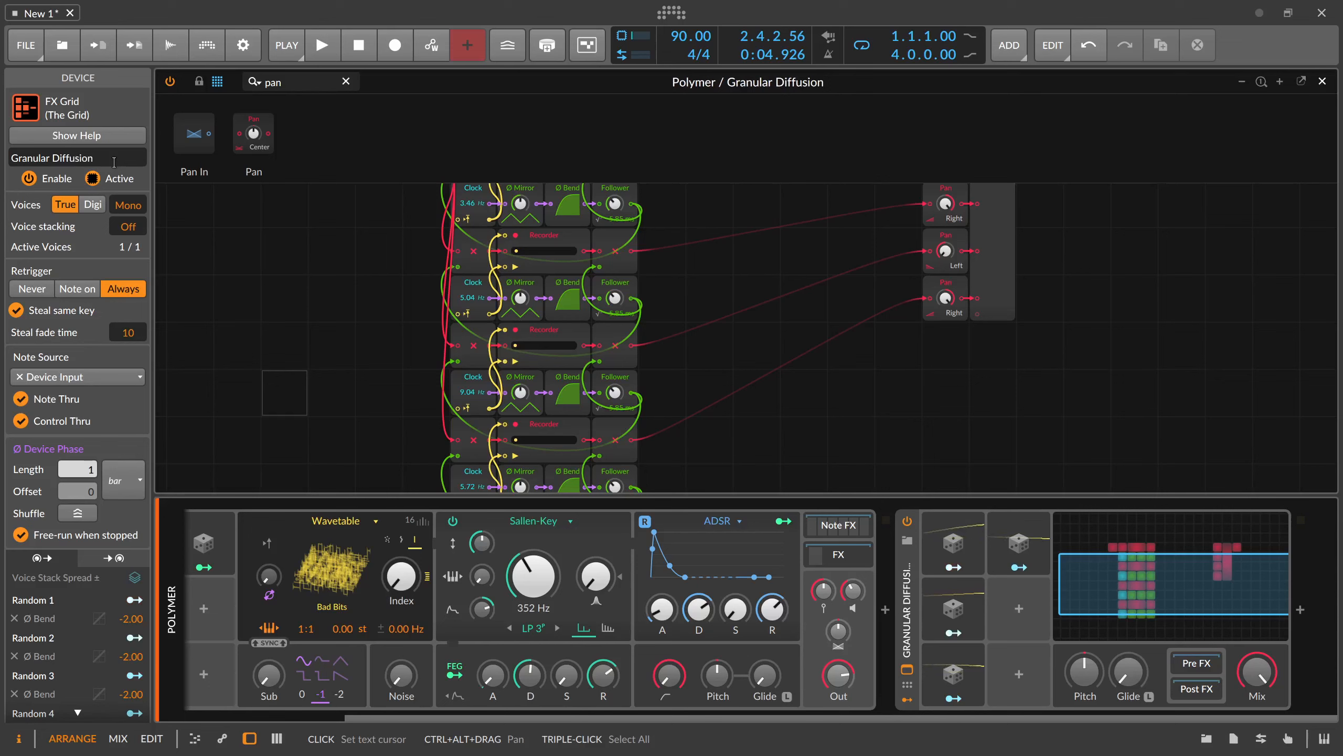
Insert a Delay+ between Polymer and Granular Diffusion, and move Granular Diffusion into the Delay+'s FB FX chain.
{"action": "left_click", "coordinate": [886, 610]}
{"action": "type", "text": "delay"}
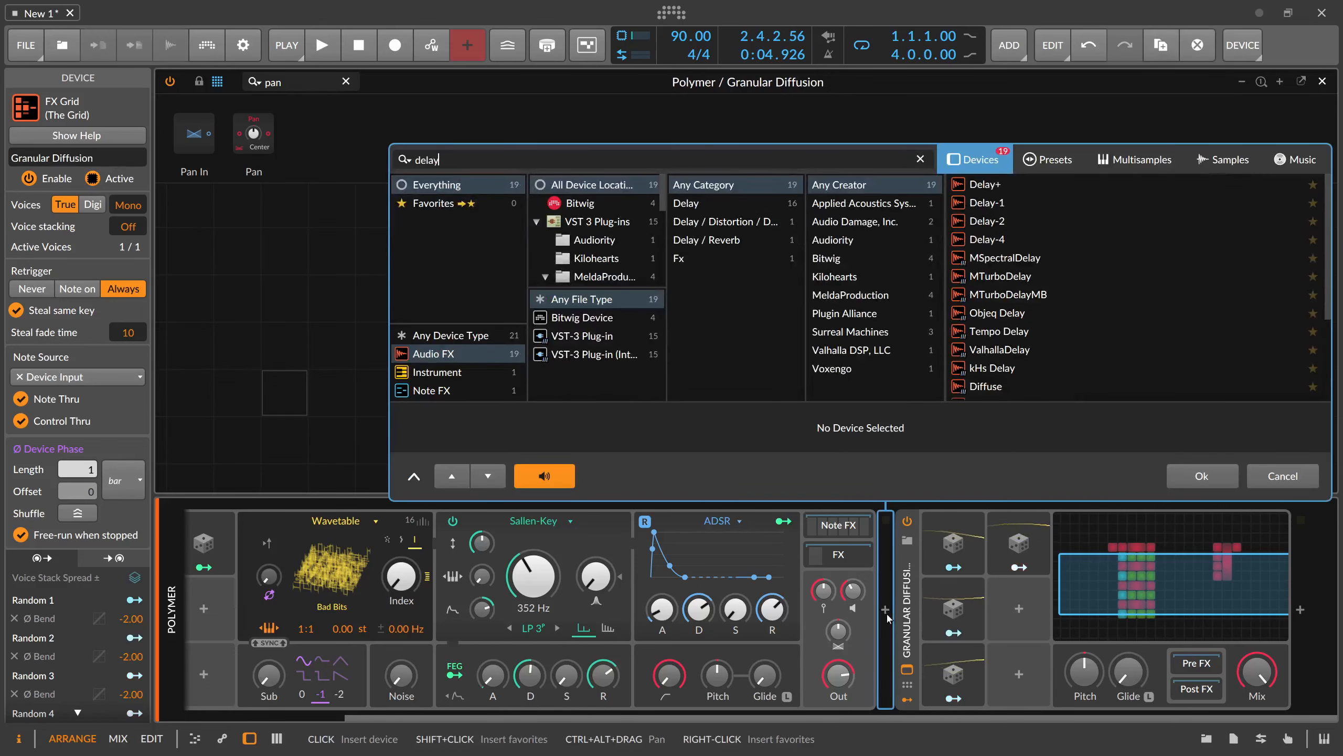
{"action": "key", "text": "Return"}
{"action": "left_click_drag", "start_coordinate": [895, 718], "coordinate": [1131, 719]}
{"action": "left_click_drag", "start_coordinate": [908, 560], "coordinate": [857, 537]}
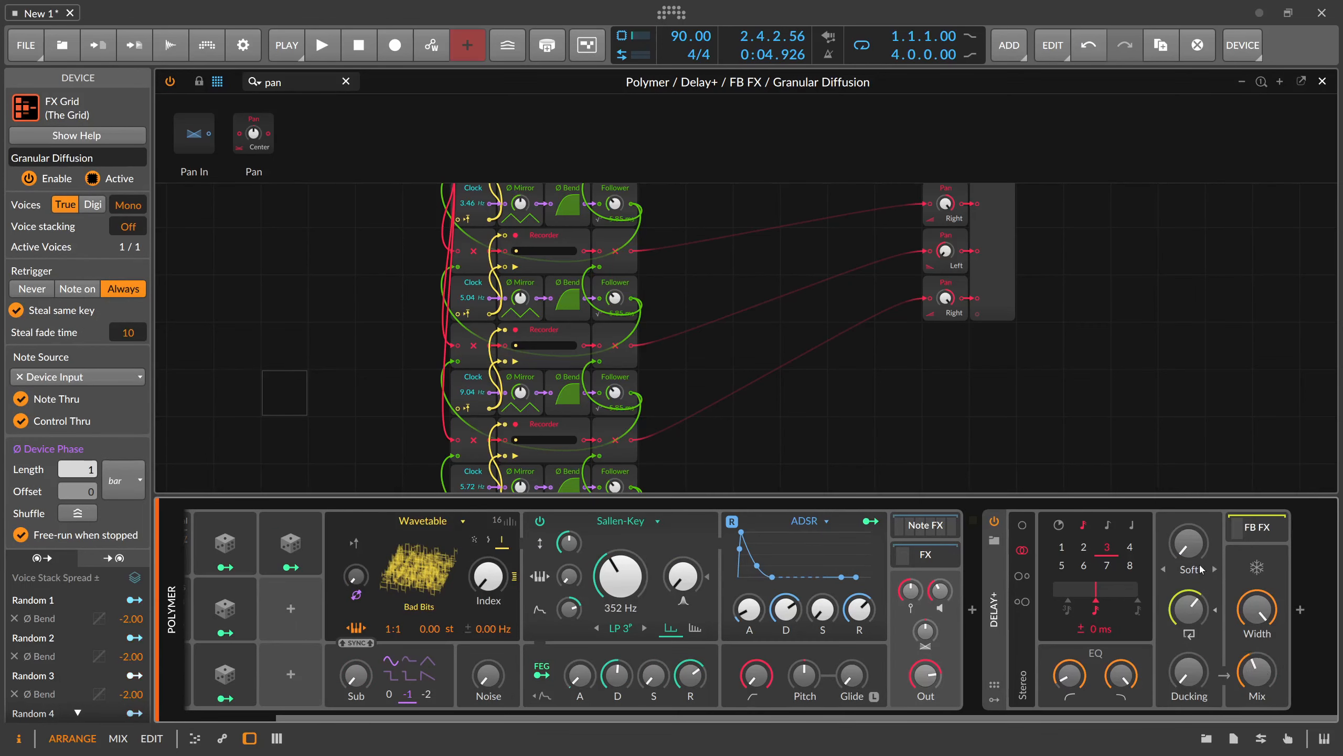
Set the Delay+'s blur mode to No Blur, reveal Granular Diffusion in its FB FX chain, and start playback.
{"action": "left_click", "coordinate": [1185, 569]}
{"action": "left_click", "coordinate": [1180, 591]}
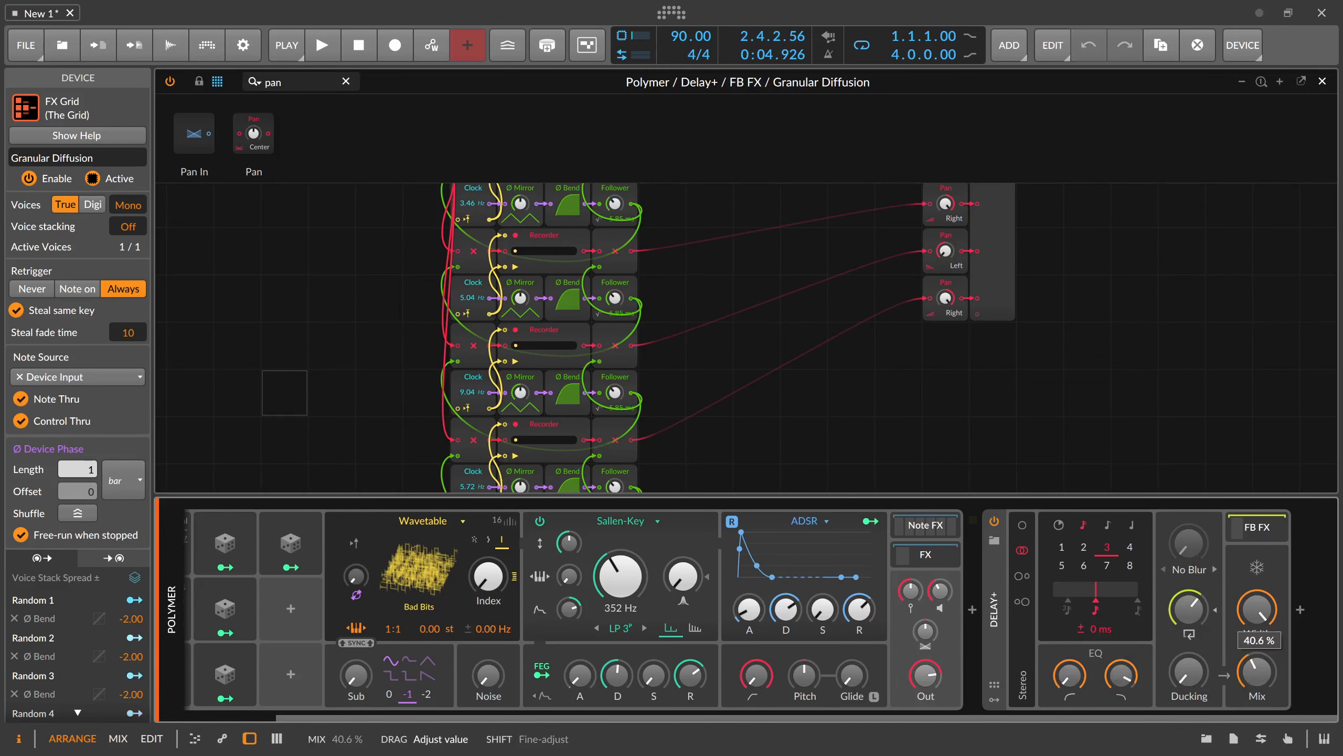
{"action": "left_click", "coordinate": [1249, 528]}
{"action": "left_click_drag", "start_coordinate": [950, 718], "coordinate": [1190, 716]}
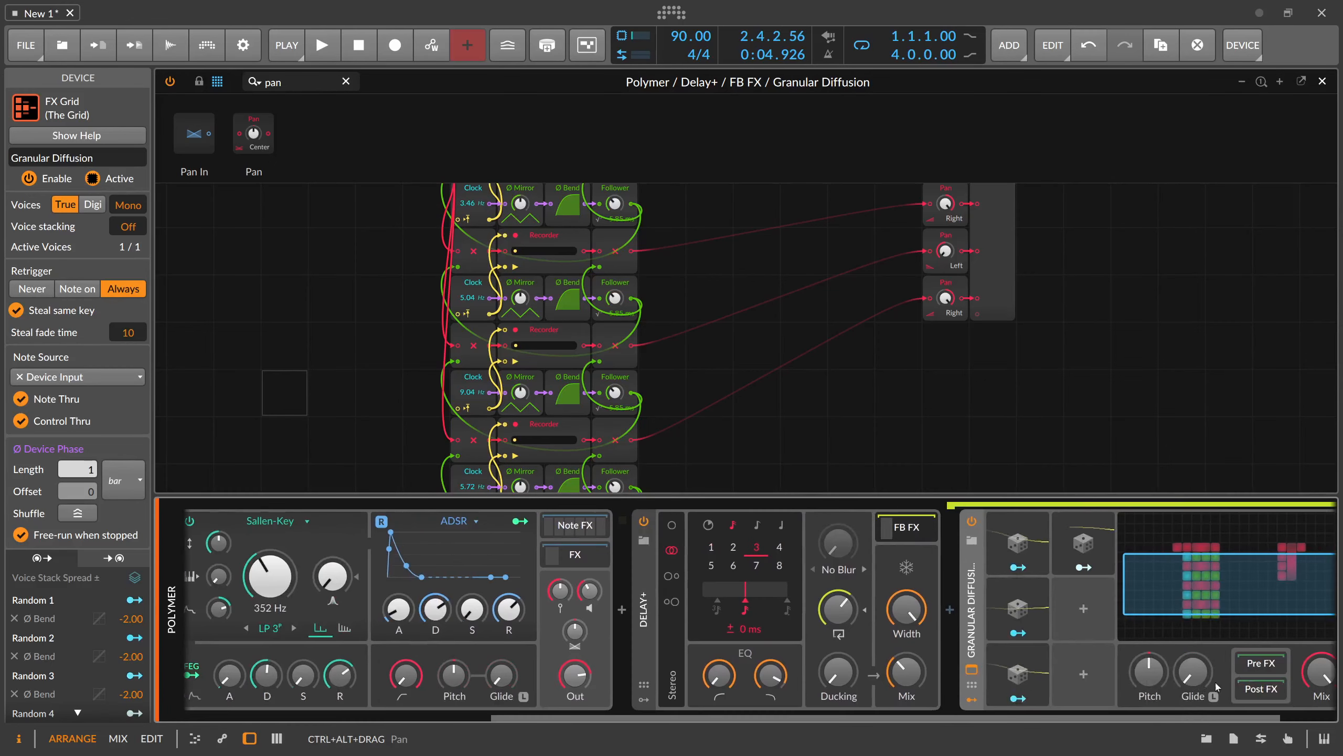
{"action": "left_click_drag", "start_coordinate": [1102, 720], "coordinate": [1160, 718]}
{"action": "key", "text": "space"}
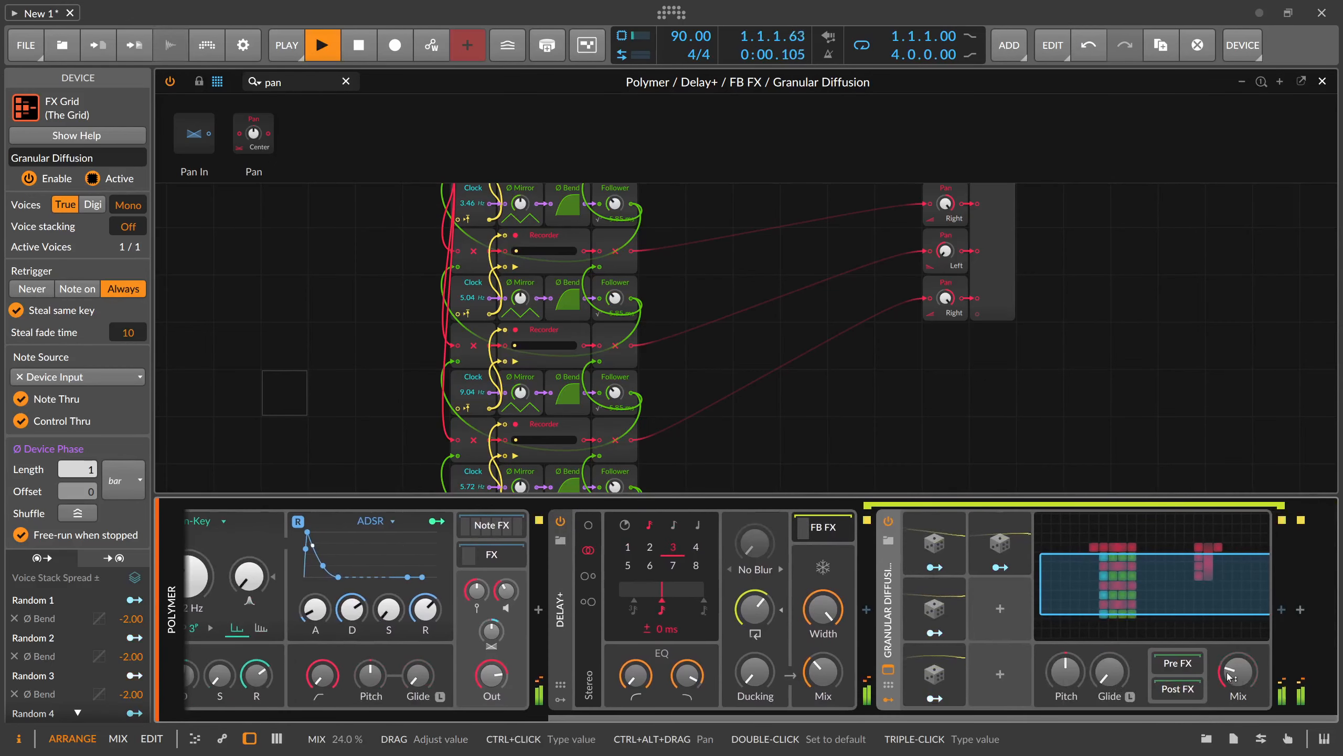
Set the Delay+'s Mix to about 48.2 % and its Feedback to 93.6 %, and raise Granular Diffusion's Mix.
{"action": "left_click_drag", "start_coordinate": [824, 673], "coordinate": [824, 662]}
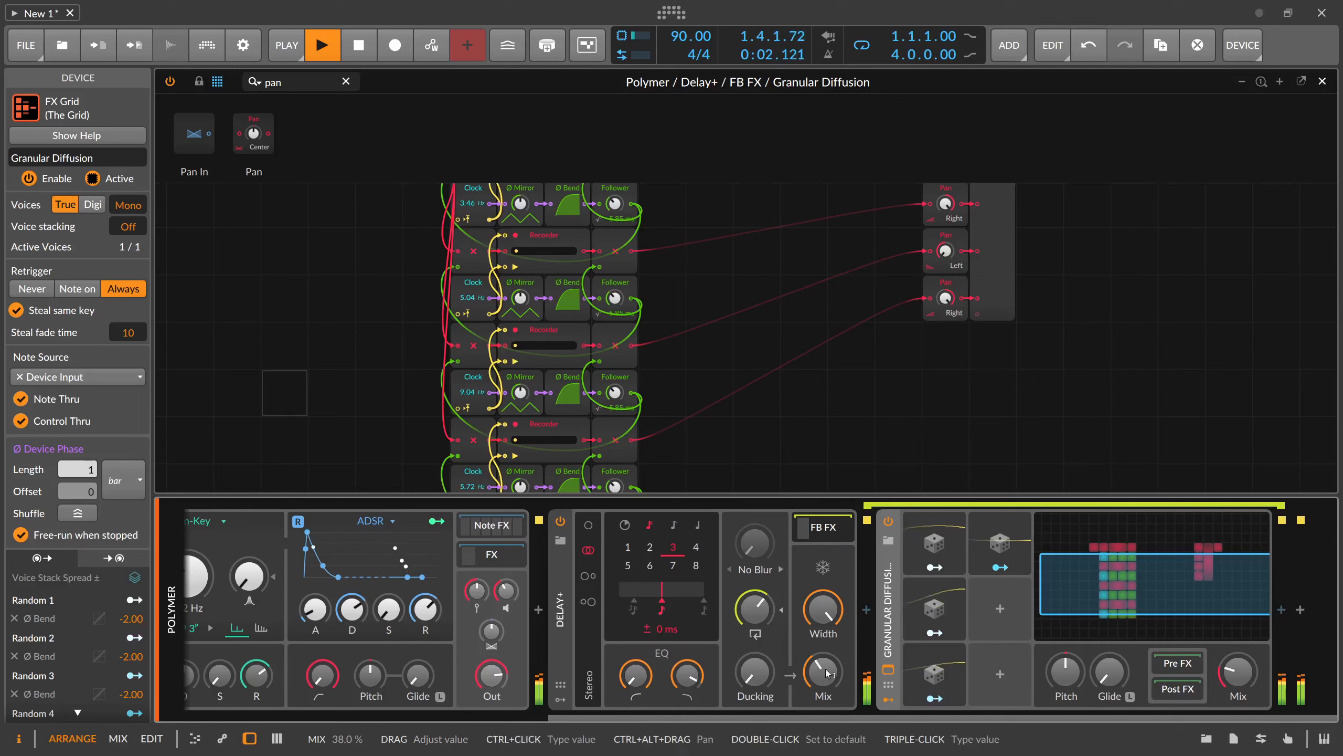
{"action": "left_click_drag", "start_coordinate": [1225, 671], "coordinate": [1225, 662]}
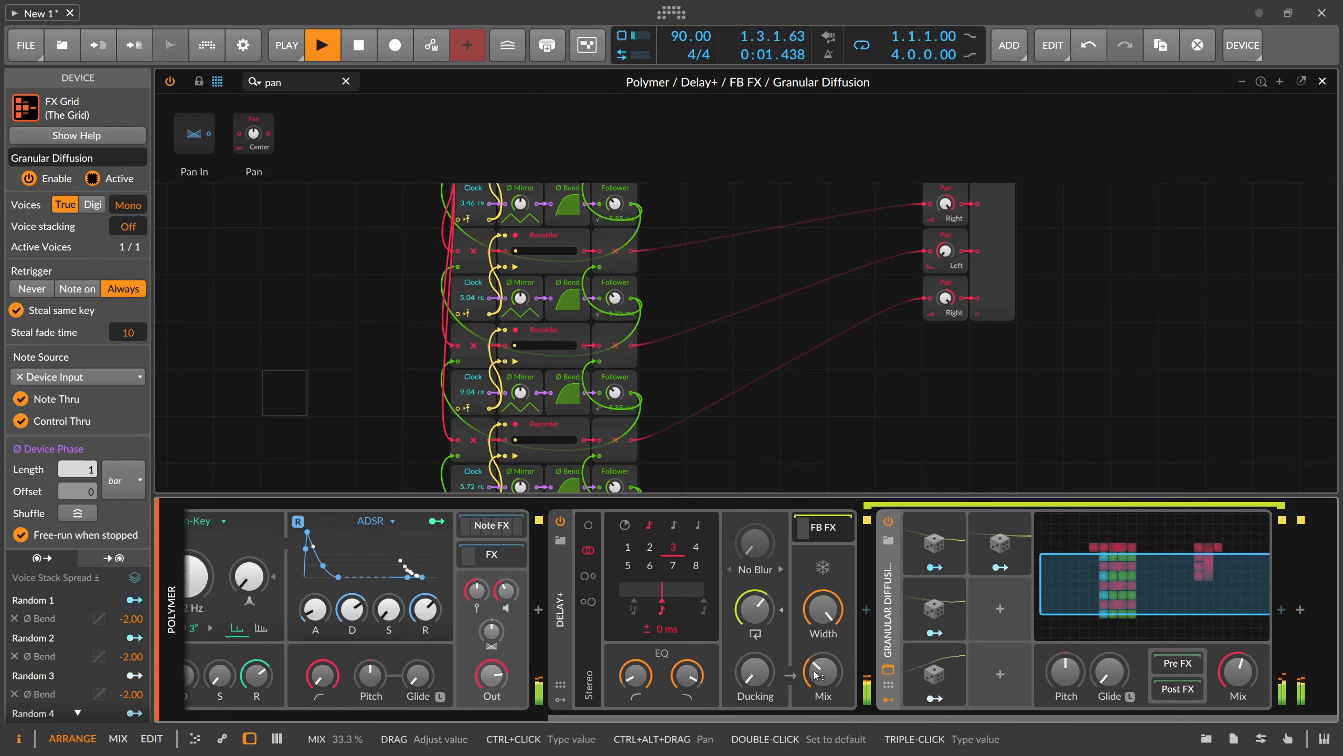
{"action": "left_click_drag", "start_coordinate": [817, 674], "coordinate": [817, 665]}
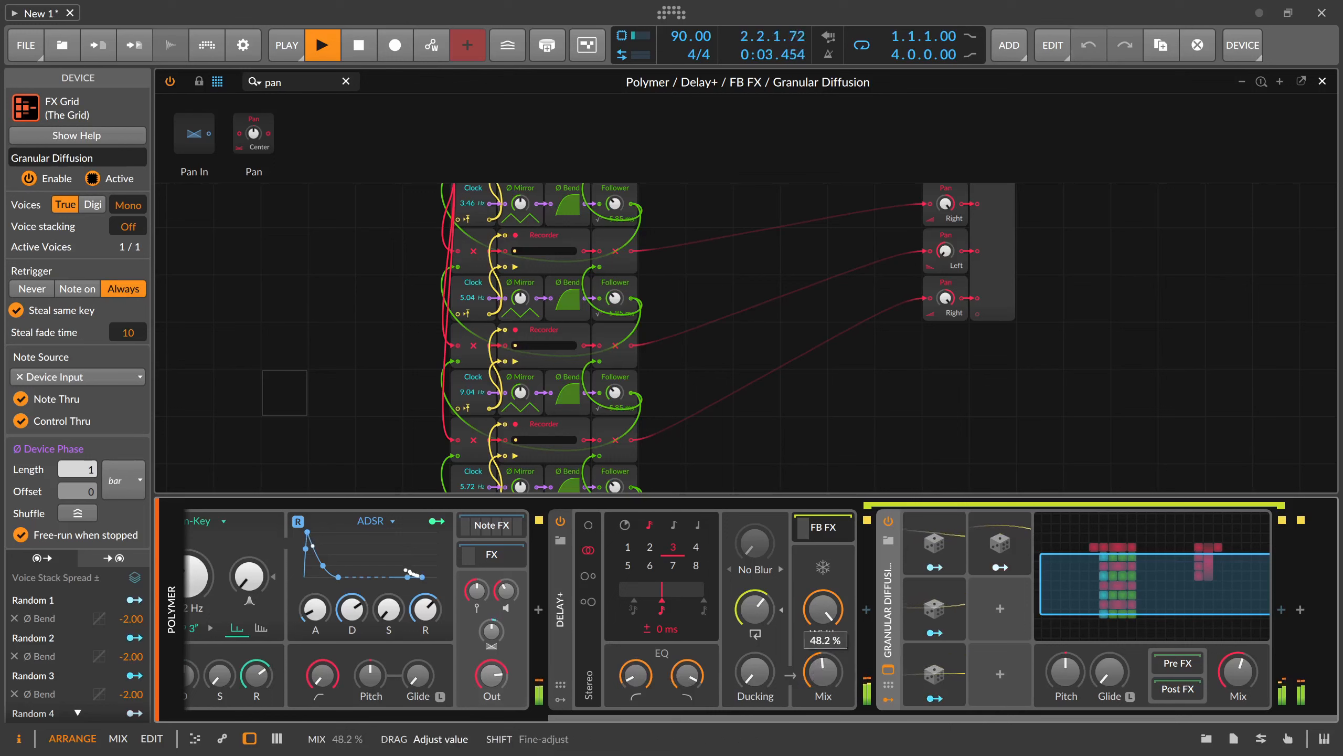
{"action": "left_click_drag", "start_coordinate": [756, 610], "coordinate": [756, 607]}
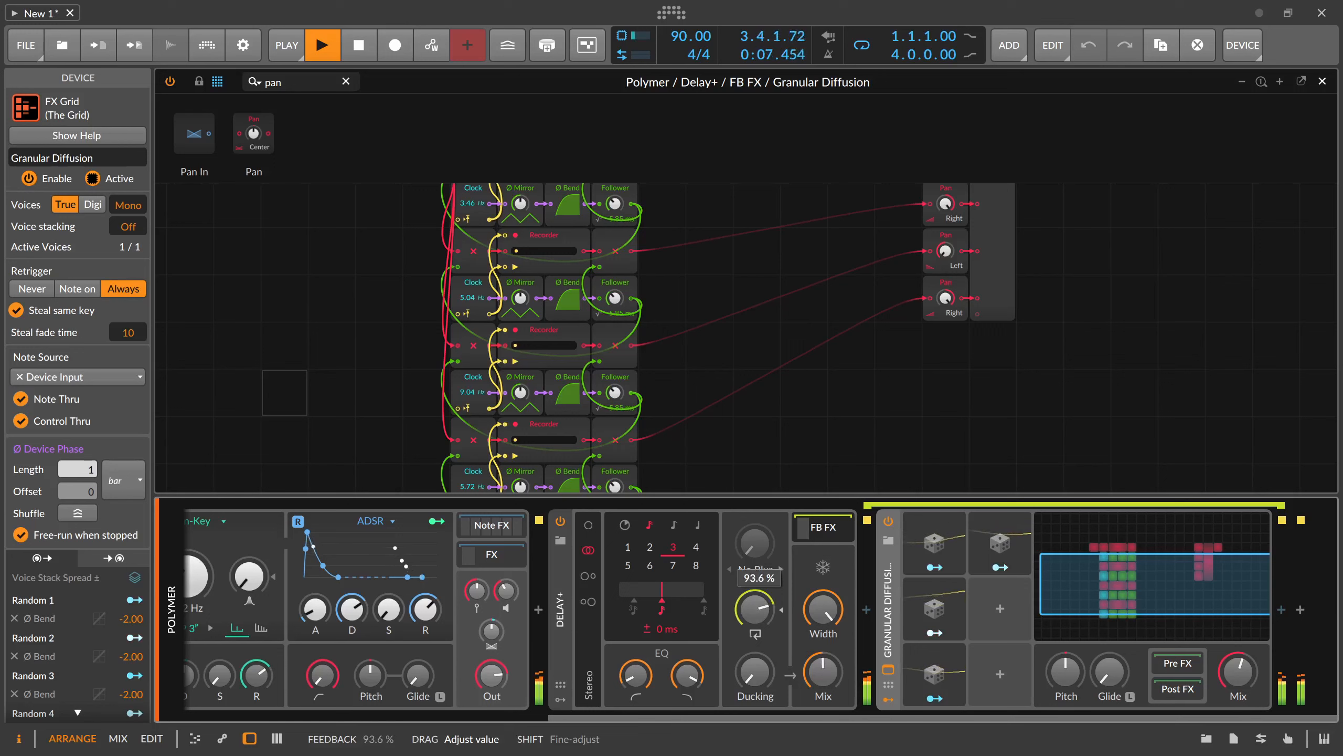
{"action": "left_click_drag", "start_coordinate": [756, 608], "coordinate": [757, 616]}
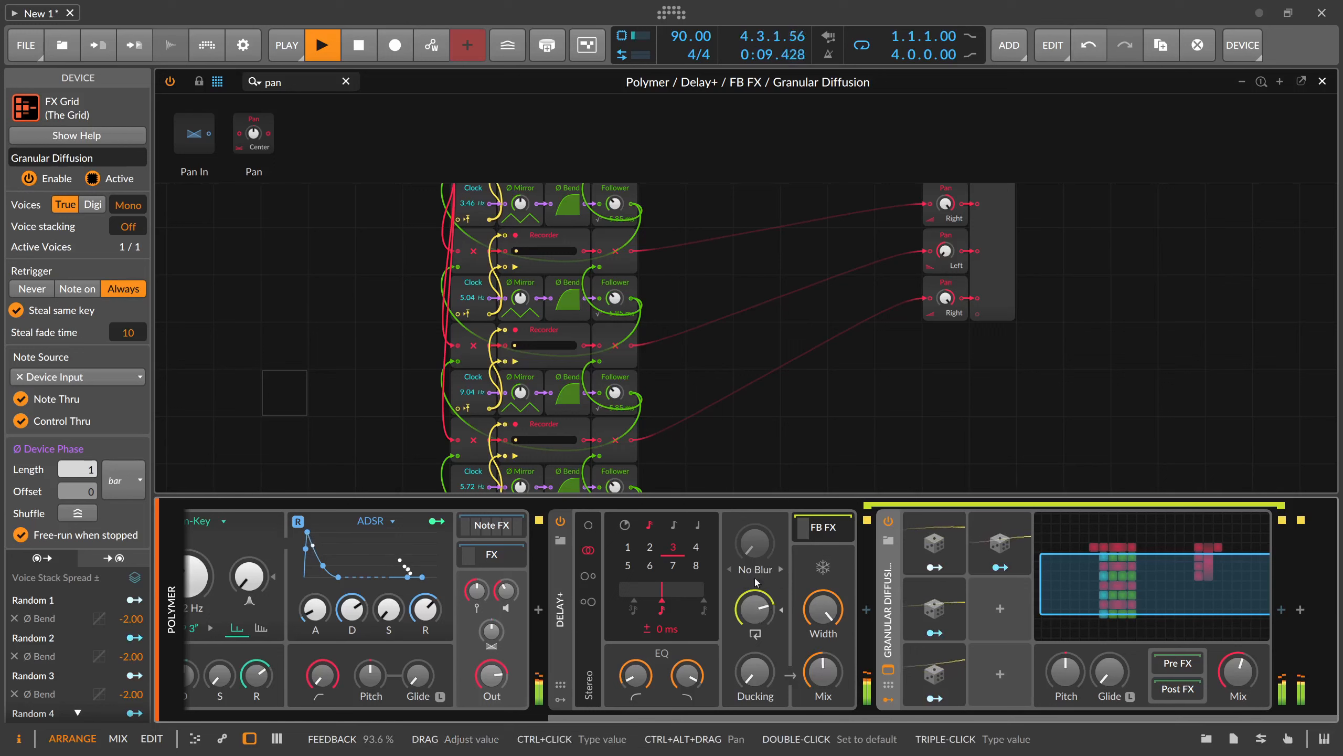
Switch the Delay+'s blur mode to Space and raise the blur amount.
{"action": "left_click", "coordinate": [755, 569]}
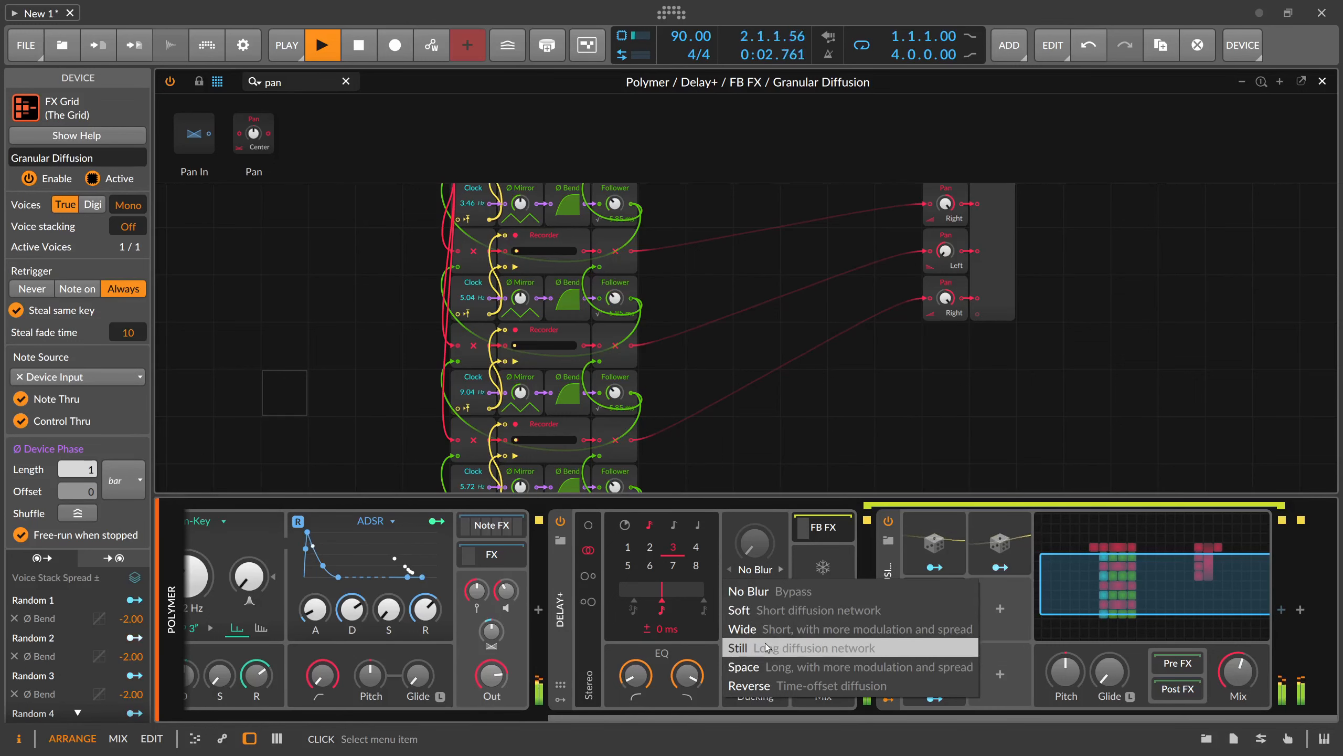
{"action": "left_click", "coordinate": [764, 668]}
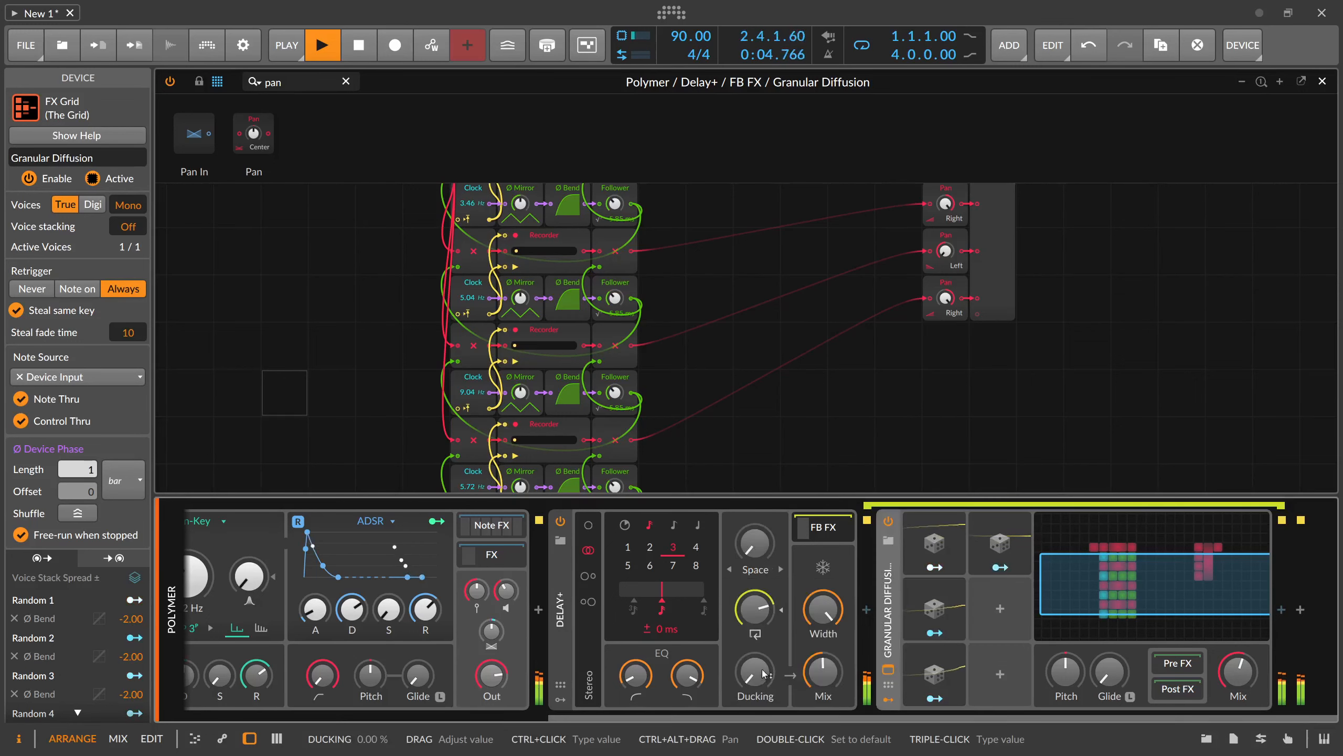
{"action": "left_click_drag", "start_coordinate": [760, 548], "coordinate": [760, 541]}
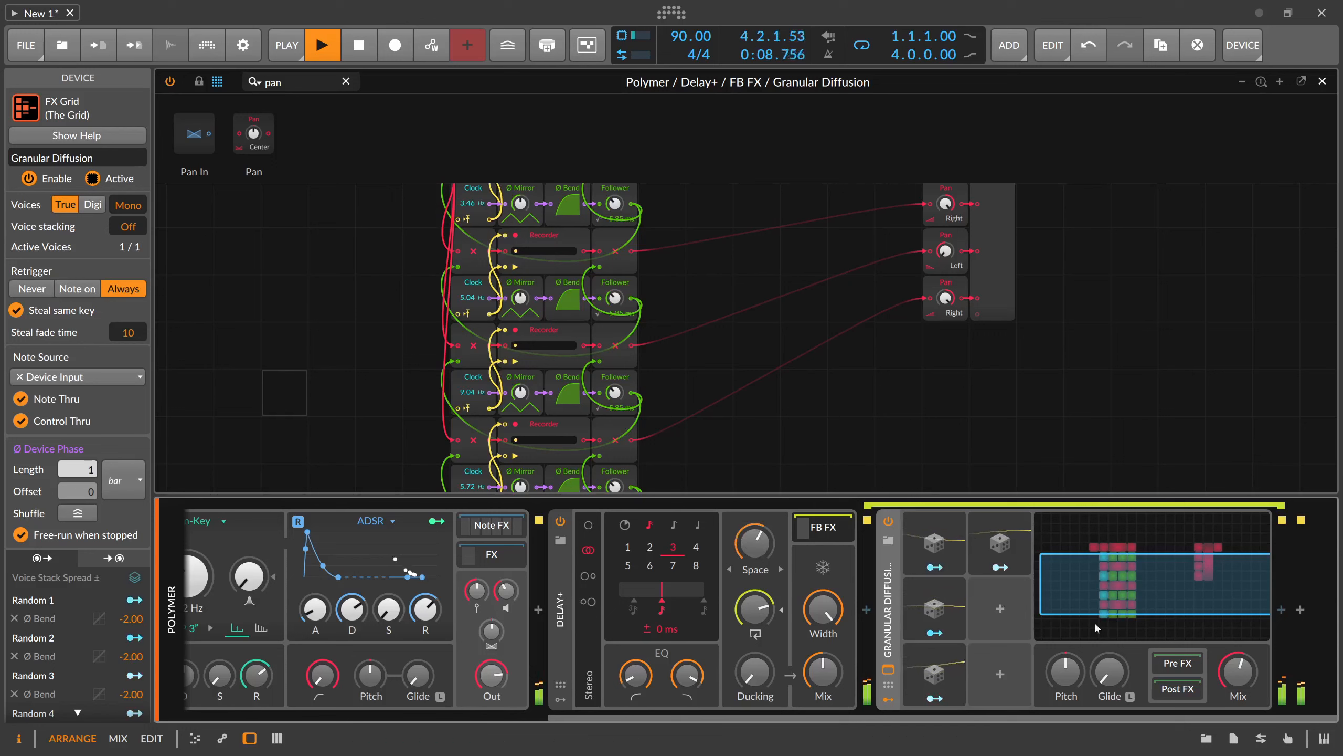
Lower the Delay+'s high cut frequency to about 1.47 kHz and raise Granular Diffusion's Mix to its maximum.
{"action": "left_click_drag", "start_coordinate": [1236, 672], "coordinate": [1236, 677]}
{"action": "left_click_drag", "start_coordinate": [688, 675], "coordinate": [688, 704]}
{"action": "left_click_drag", "start_coordinate": [1237, 673], "coordinate": [1237, 664]}
{"action": "left_click_drag", "start_coordinate": [825, 668], "coordinate": [824, 664]}
{"action": "left_click_drag", "start_coordinate": [756, 545], "coordinate": [757, 541]}
{"action": "left_click_drag", "start_coordinate": [692, 672], "coordinate": [693, 670]}
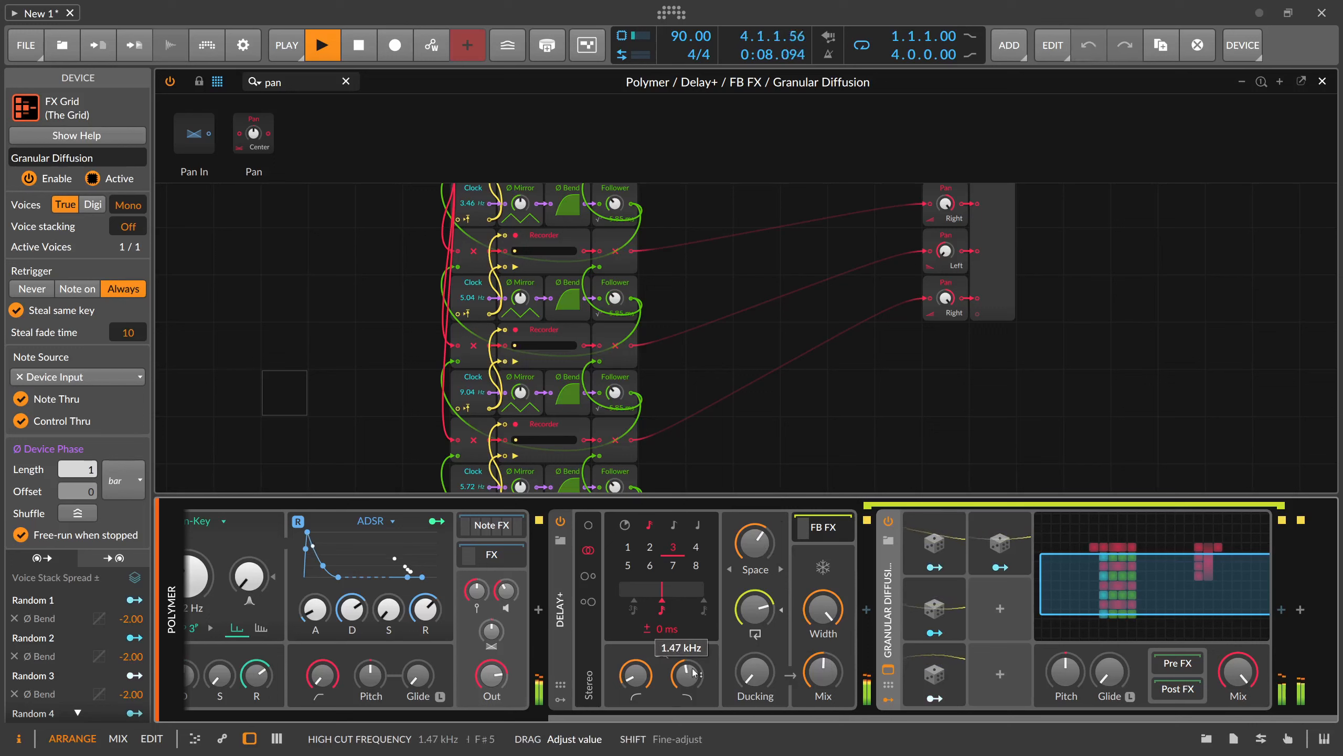
{"action": "left_click_drag", "start_coordinate": [823, 672], "coordinate": [822, 672]}
{"action": "left_click", "coordinate": [1238, 673]}
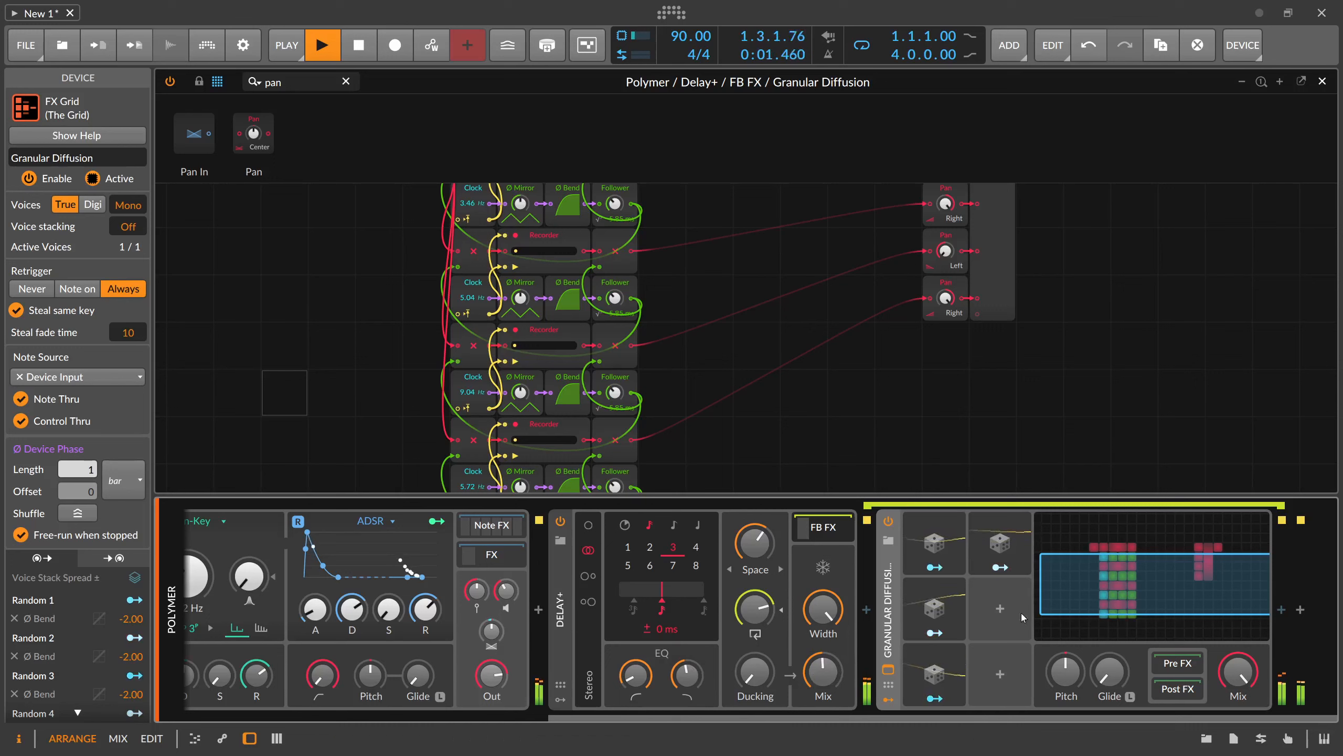
Raise the Delay+'s Mix to its maximum, fine-tune the blur amount, and lower Granular Diffusion's Mix.
{"action": "left_click_drag", "start_coordinate": [823, 672], "coordinate": [823, 613]}
{"action": "left_click_drag", "start_coordinate": [755, 544], "coordinate": [755, 539]}
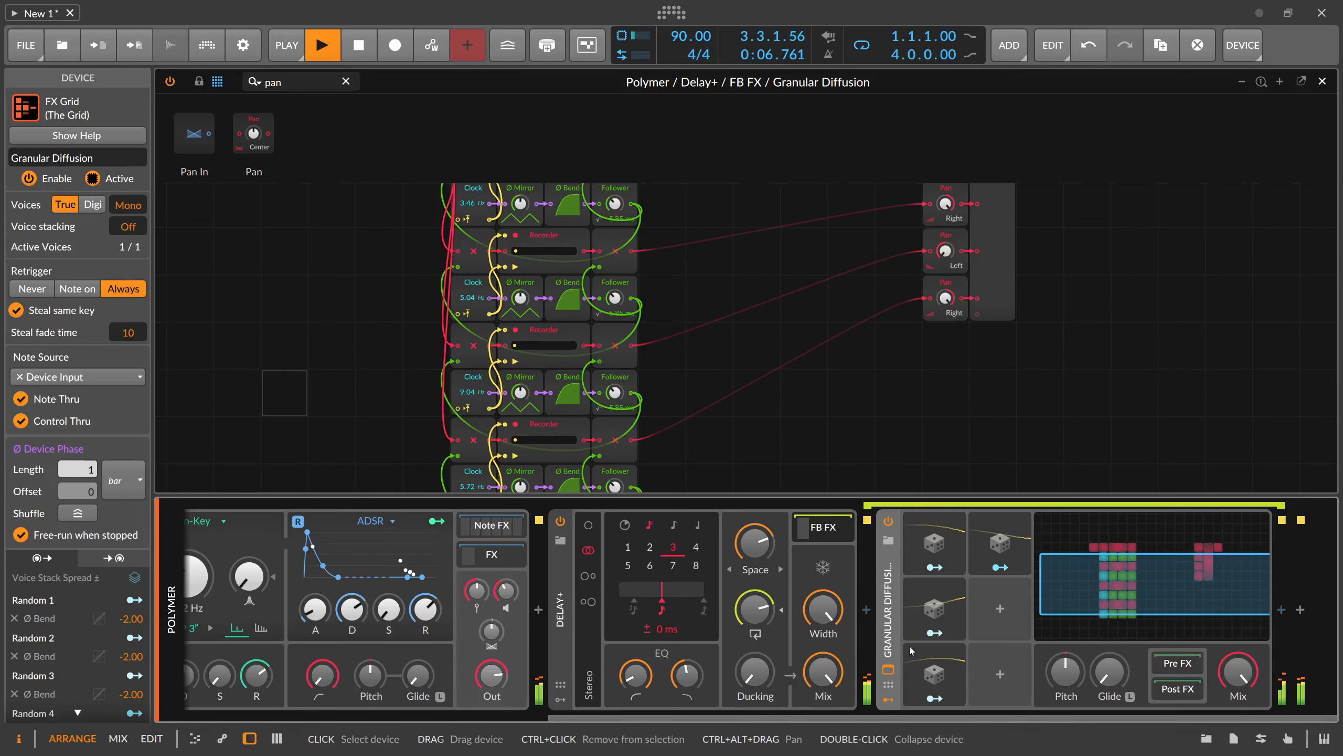
{"action": "left_click_drag", "start_coordinate": [1237, 671], "coordinate": [1237, 672]}
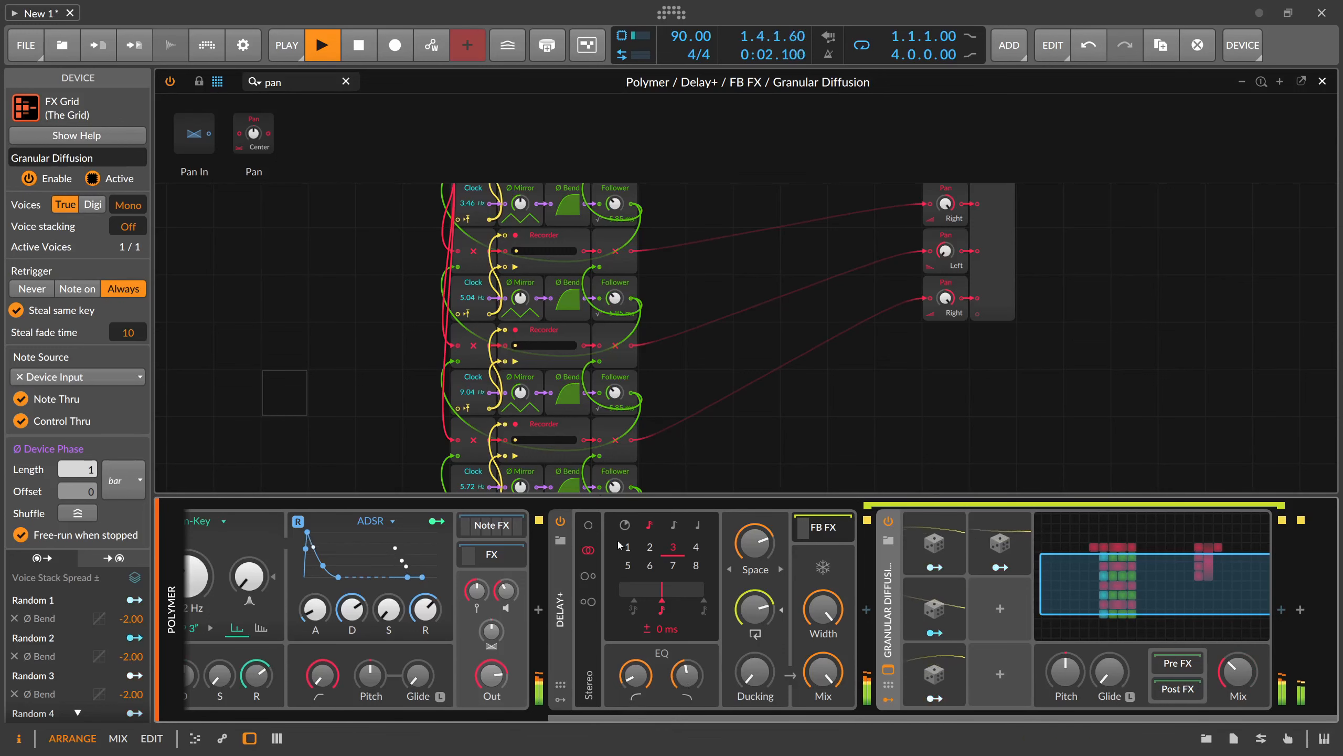
Switch the Delay+'s blur mode to Wide and raise Granular Diffusion's Mix back to its maximum.
{"action": "left_click", "coordinate": [755, 569]}
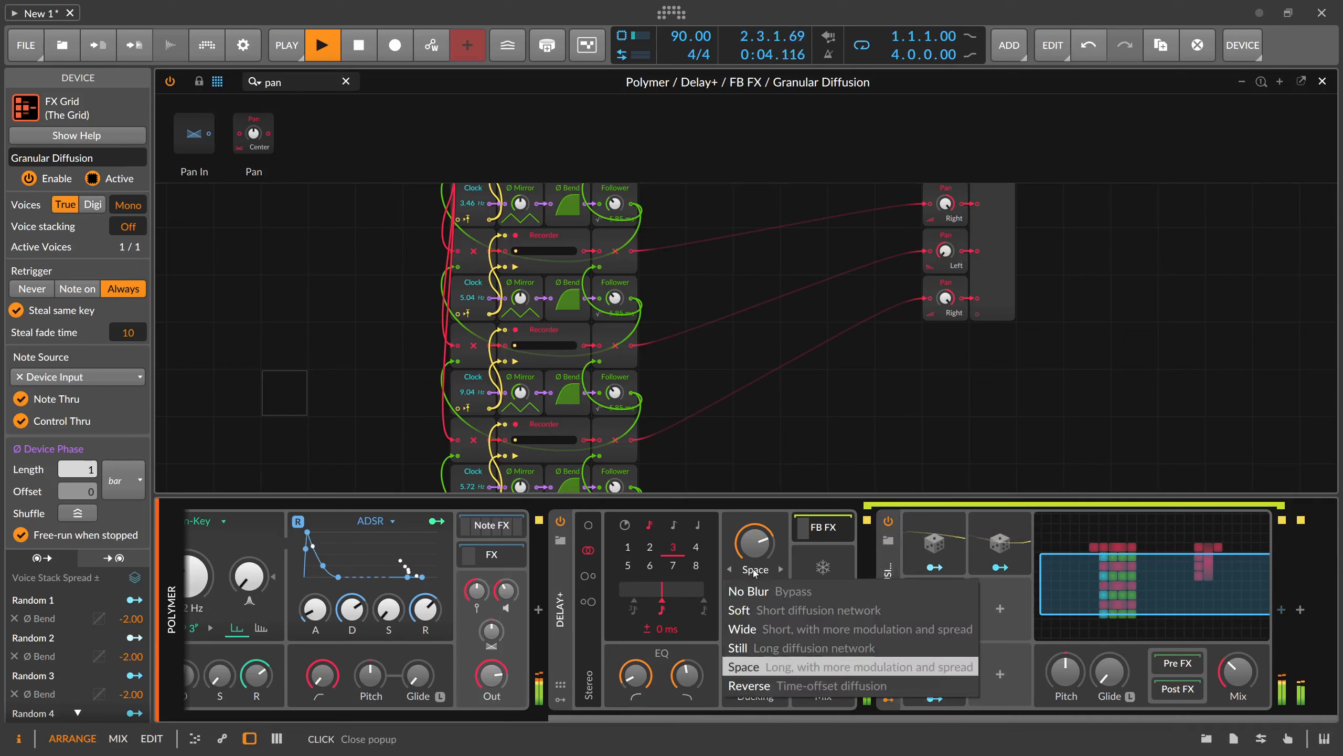
{"action": "left_click", "coordinate": [772, 628]}
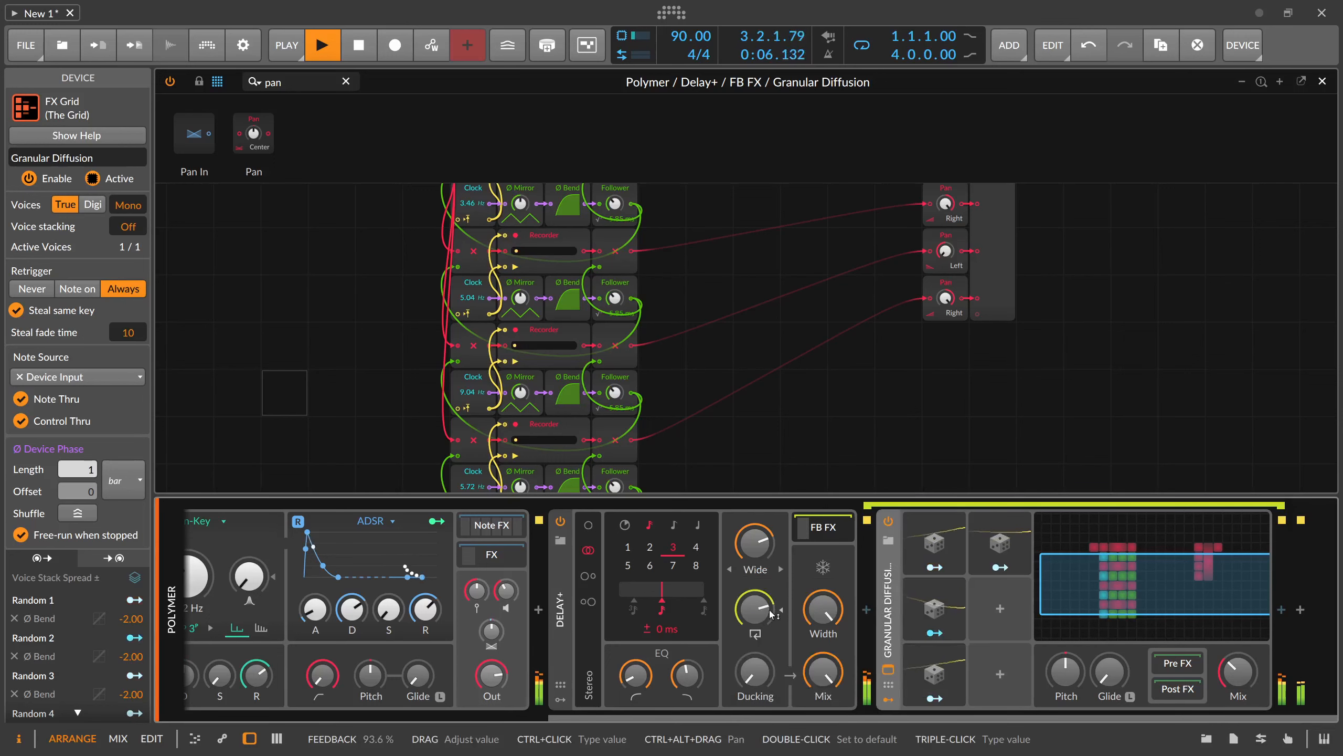
{"action": "left_click_drag", "start_coordinate": [830, 663], "coordinate": [830, 655]}
{"action": "left_click_drag", "start_coordinate": [1238, 672], "coordinate": [1048, 644]}
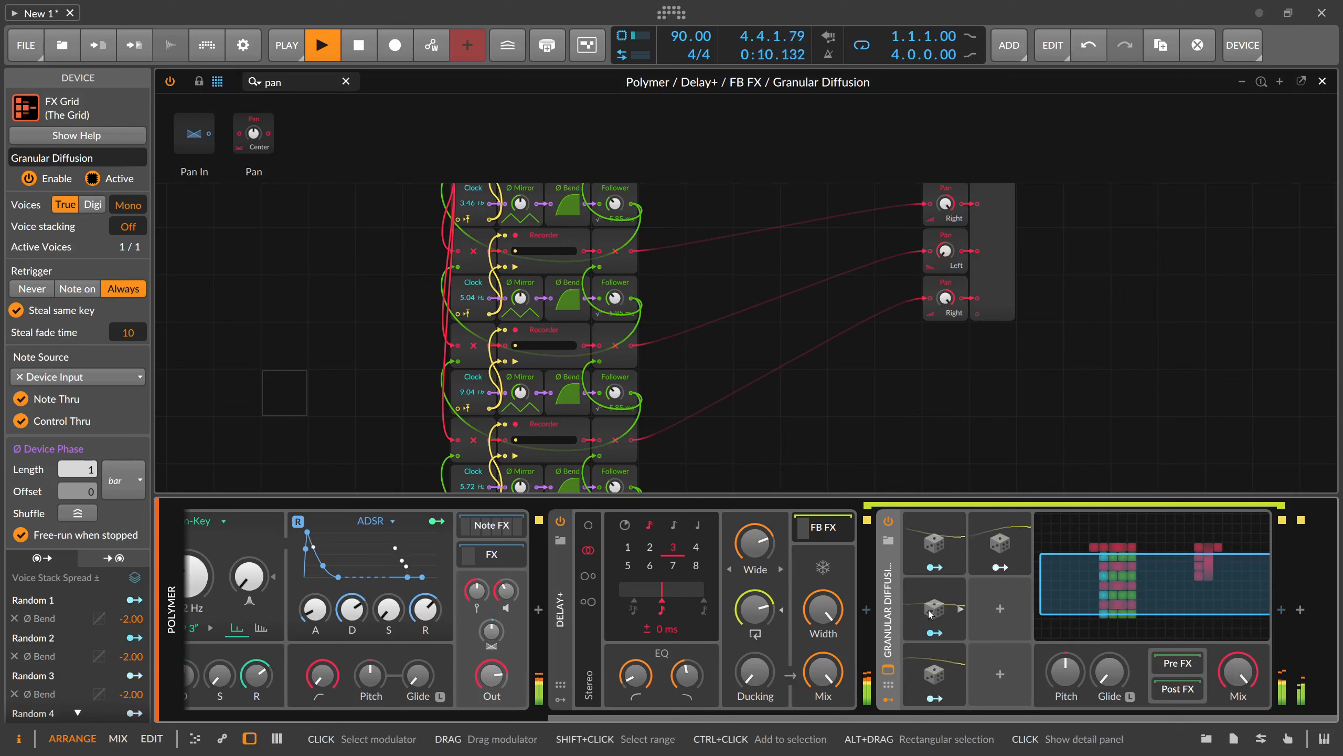
Try Granular Diffusion's Mix at 22.9 %, readjust the Mix of both devices, and stop playback.
{"action": "left_click_drag", "start_coordinate": [1237, 671], "coordinate": [1238, 668]}
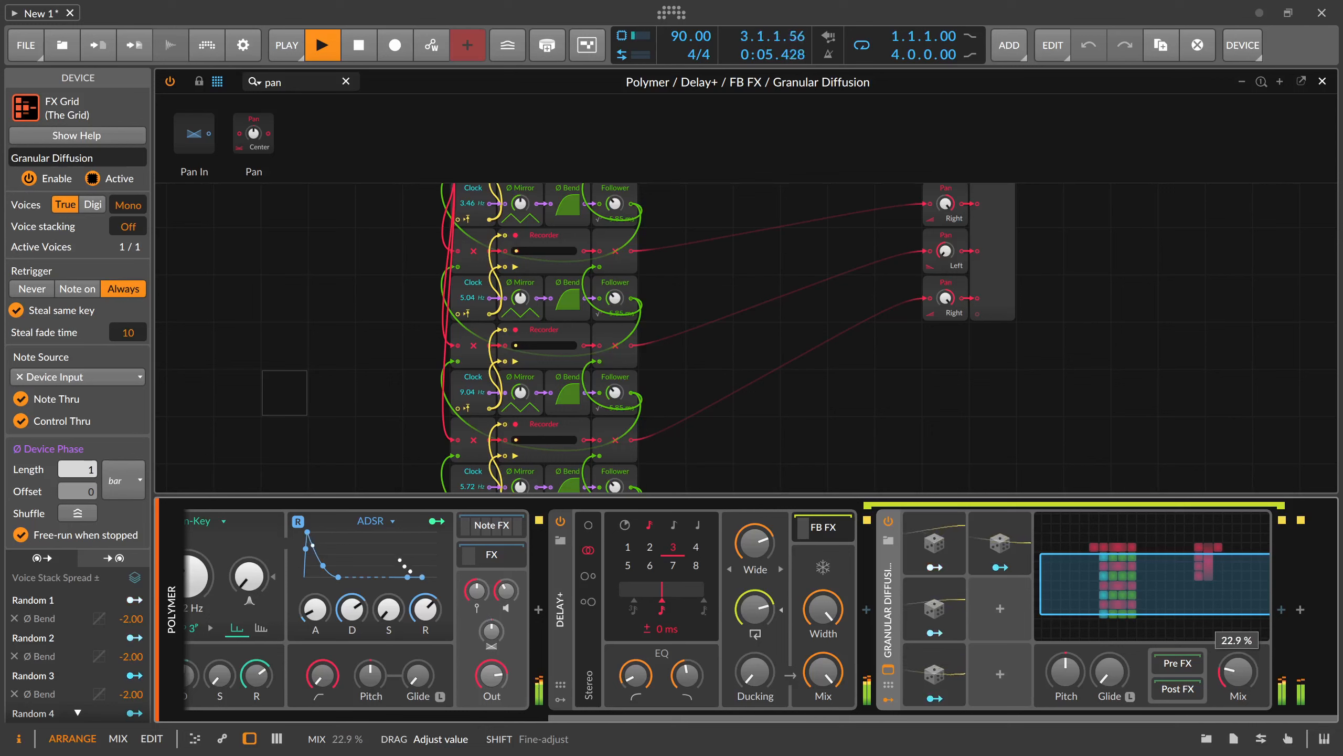
{"action": "left_click_drag", "start_coordinate": [1238, 671], "coordinate": [1237, 672]}
{"action": "left_click_drag", "start_coordinate": [823, 672], "coordinate": [823, 673]}
{"action": "key", "text": "space"}
Give the Grid patch the full window height and move all four Clock modules one cell away from their Ø Mirror modules.
{"action": "left_click", "coordinate": [250, 739]}
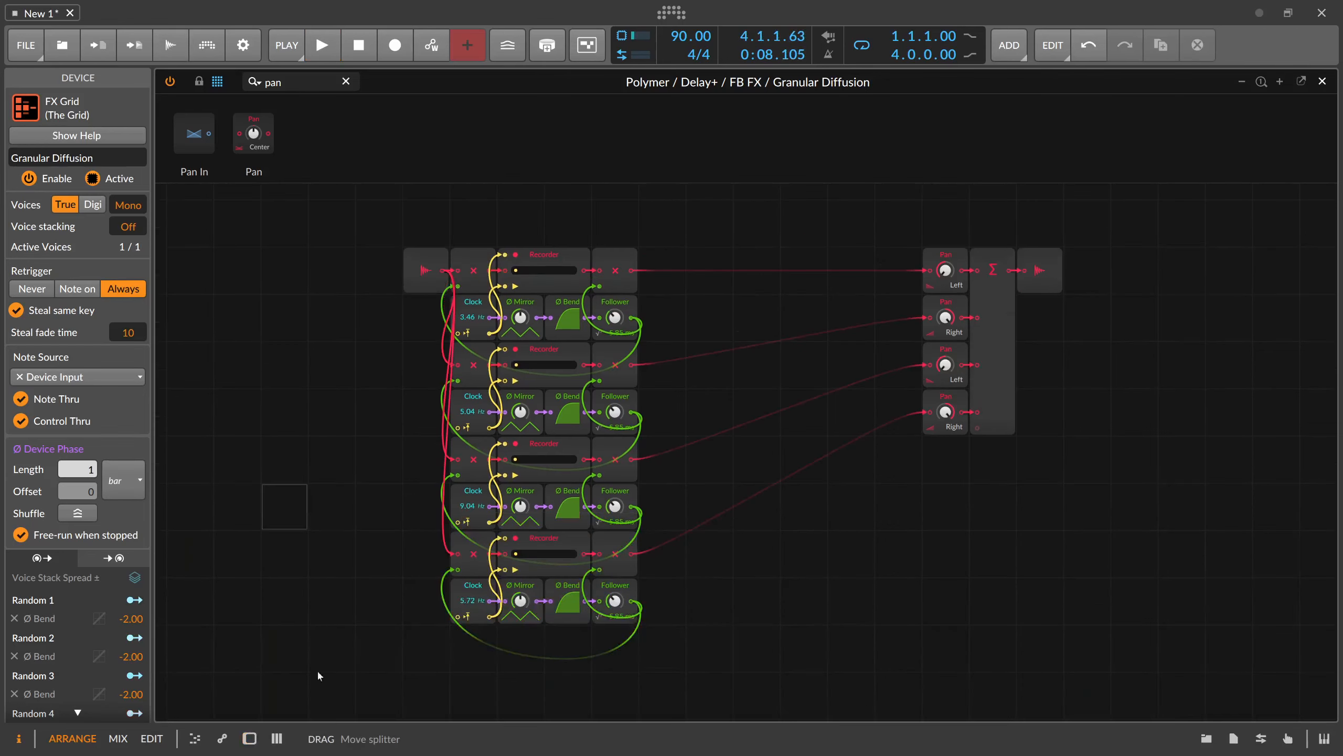
{"action": "left_click_drag", "start_coordinate": [342, 553], "coordinate": [518, 555]}
{"action": "scroll", "coordinate": [581, 444], "scroll_direction": "up", "scroll_amount": 2}
{"action": "left_click_drag", "start_coordinate": [531, 435], "coordinate": [632, 438]}
{"action": "left_click", "coordinate": [724, 383]}
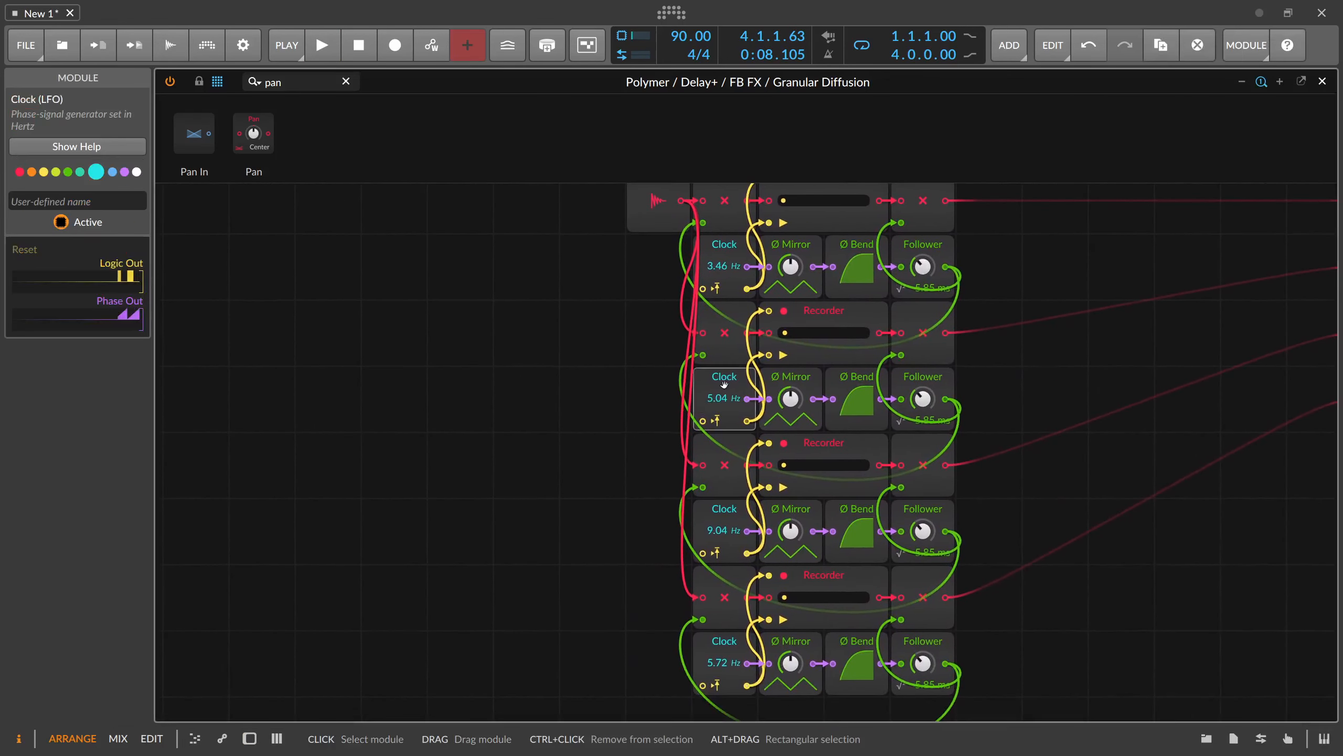
{"action": "left_click_drag", "start_coordinate": [727, 249], "coordinate": [662, 249]}
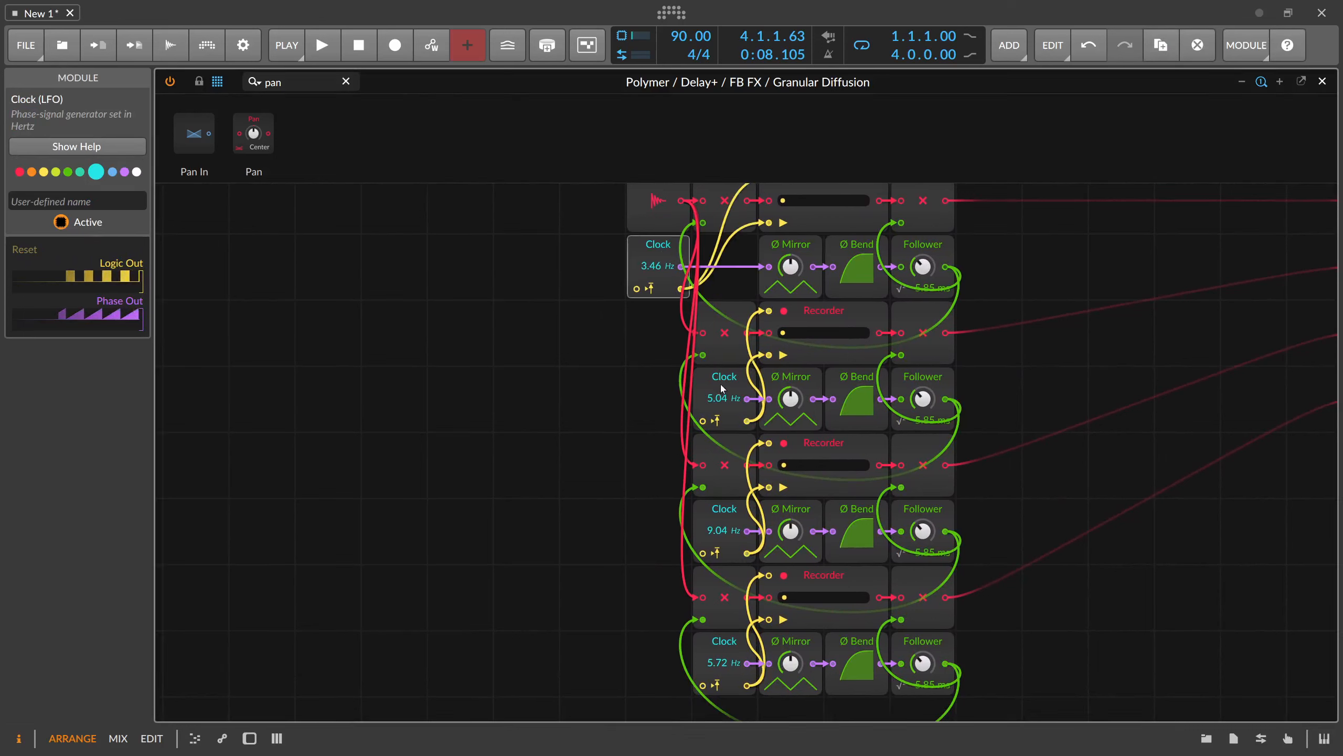
{"action": "left_click_drag", "start_coordinate": [722, 391], "coordinate": [656, 391]}
{"action": "left_click_drag", "start_coordinate": [724, 524], "coordinate": [658, 524]}
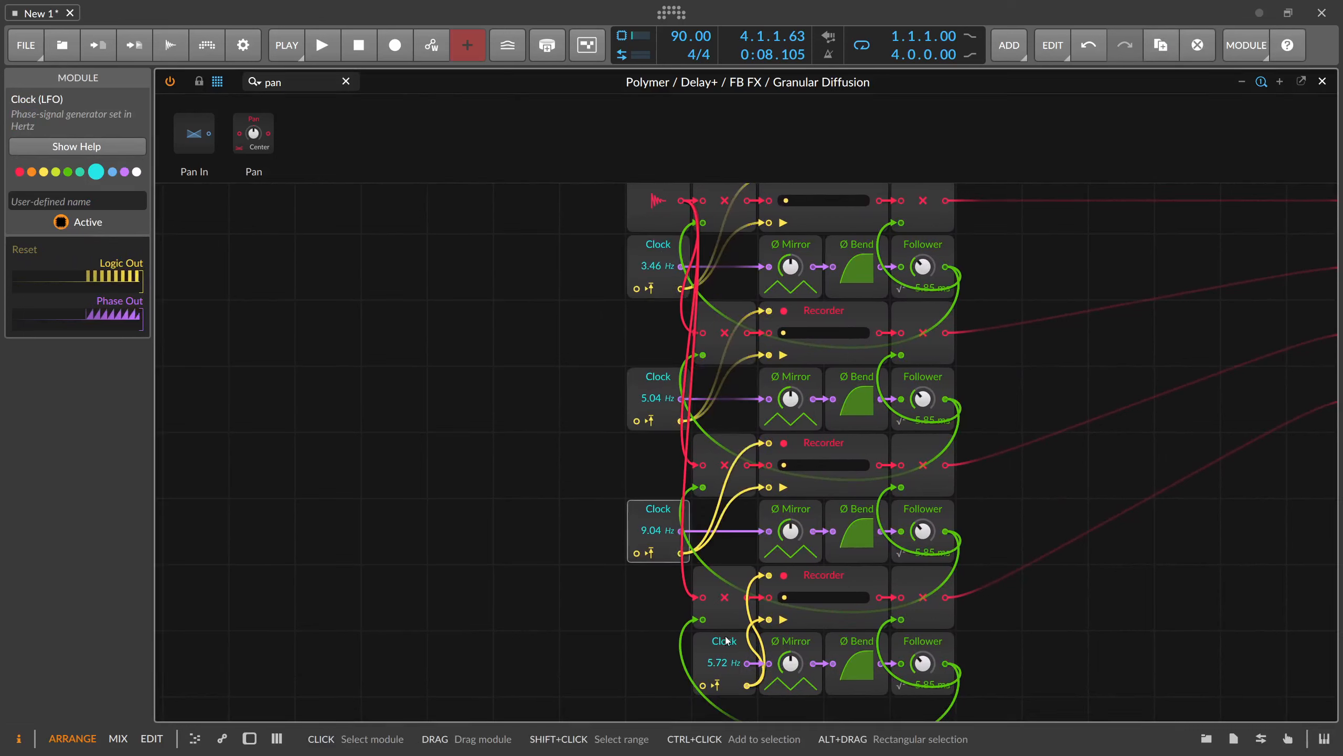
{"action": "left_click_drag", "start_coordinate": [726, 640], "coordinate": [660, 640]}
Search the modules for "clock" and insert a Clock Quantize after each of the four Clocks, feeding the Recorders.
{"action": "left_click", "coordinate": [278, 81]}
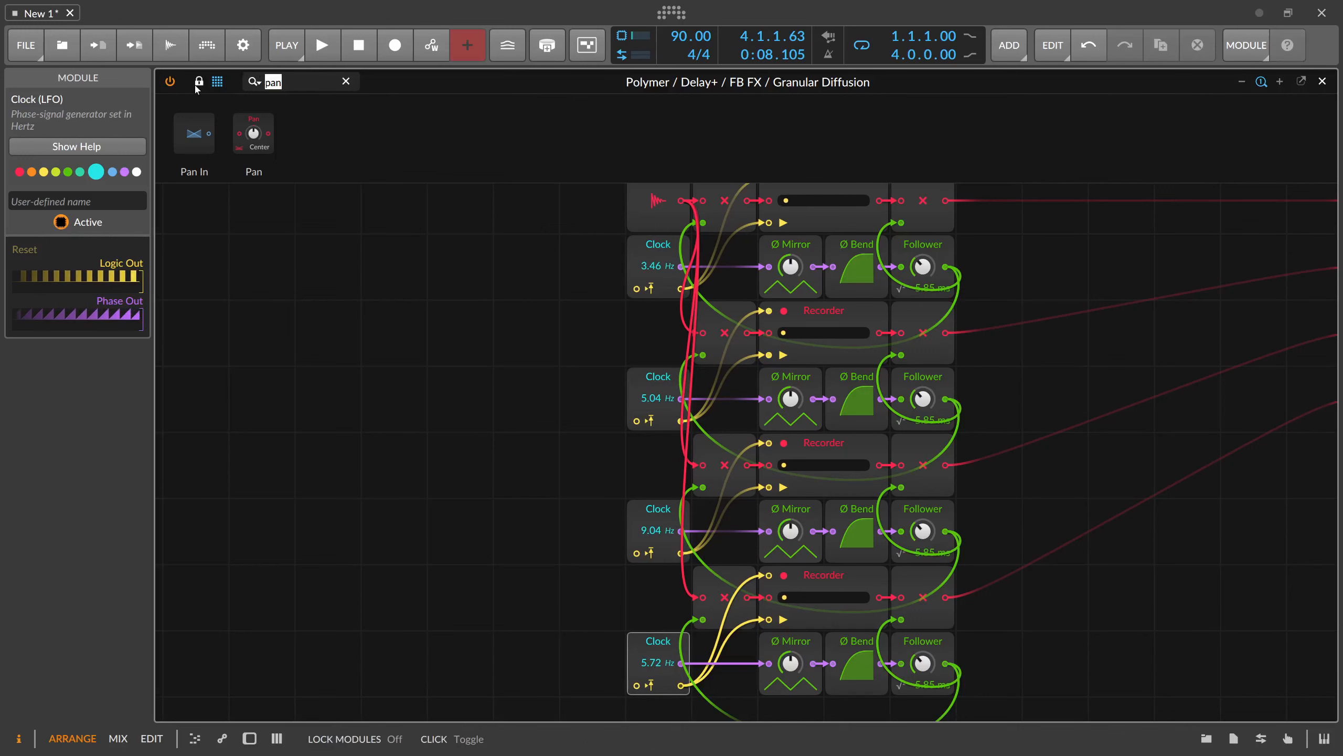
{"action": "type", "text": "clock"}
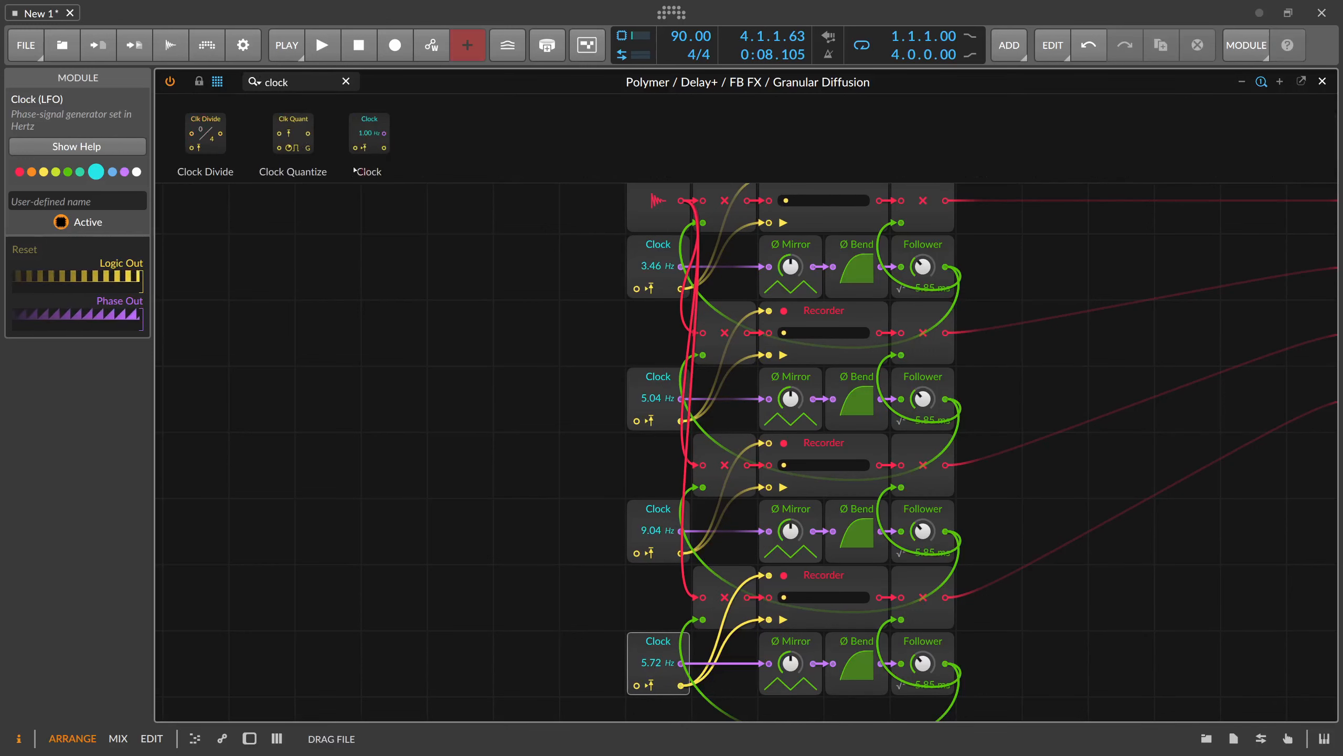
{"action": "left_click_drag", "start_coordinate": [354, 170], "coordinate": [683, 290]}
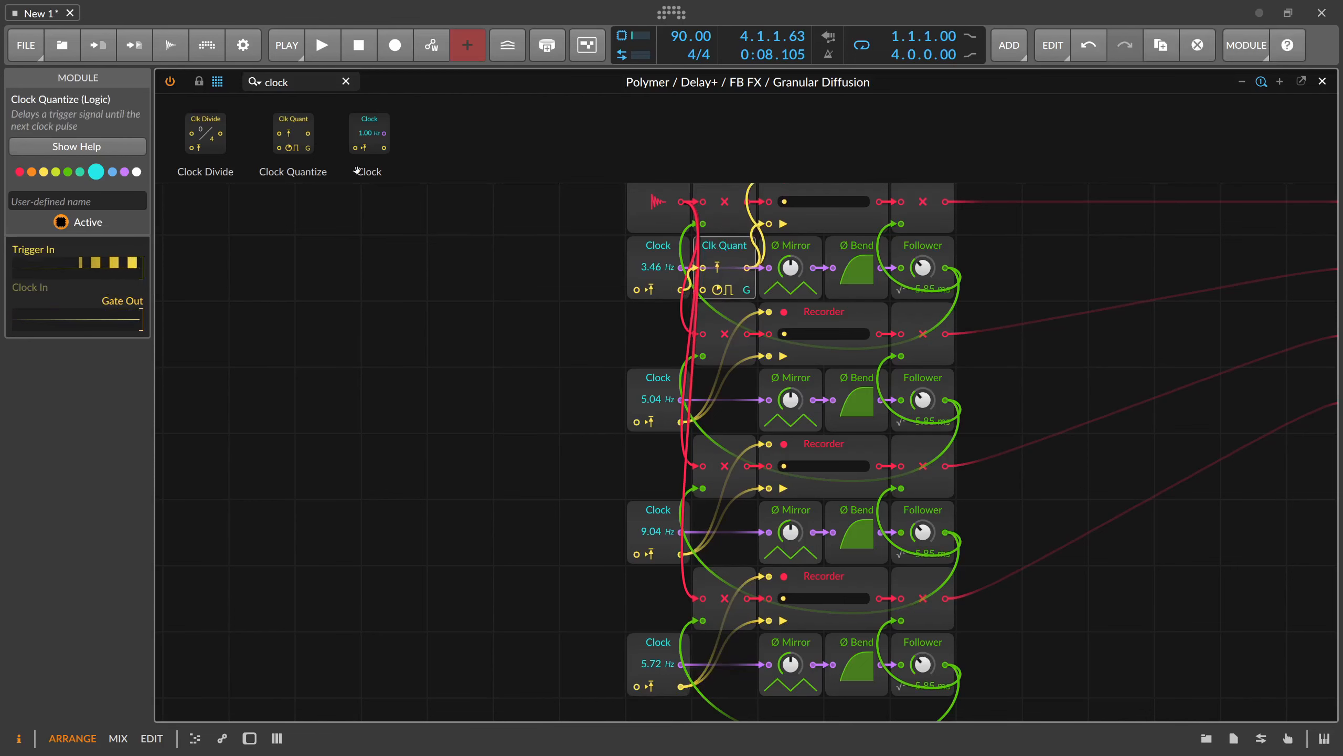
{"action": "left_click_drag", "start_coordinate": [292, 135], "coordinate": [684, 419]}
{"action": "left_click_drag", "start_coordinate": [294, 144], "coordinate": [685, 554]}
{"action": "left_click_drag", "start_coordinate": [294, 130], "coordinate": [727, 582]}
{"action": "scroll", "coordinate": [697, 665], "scroll_direction": "down", "scroll_amount": 1}
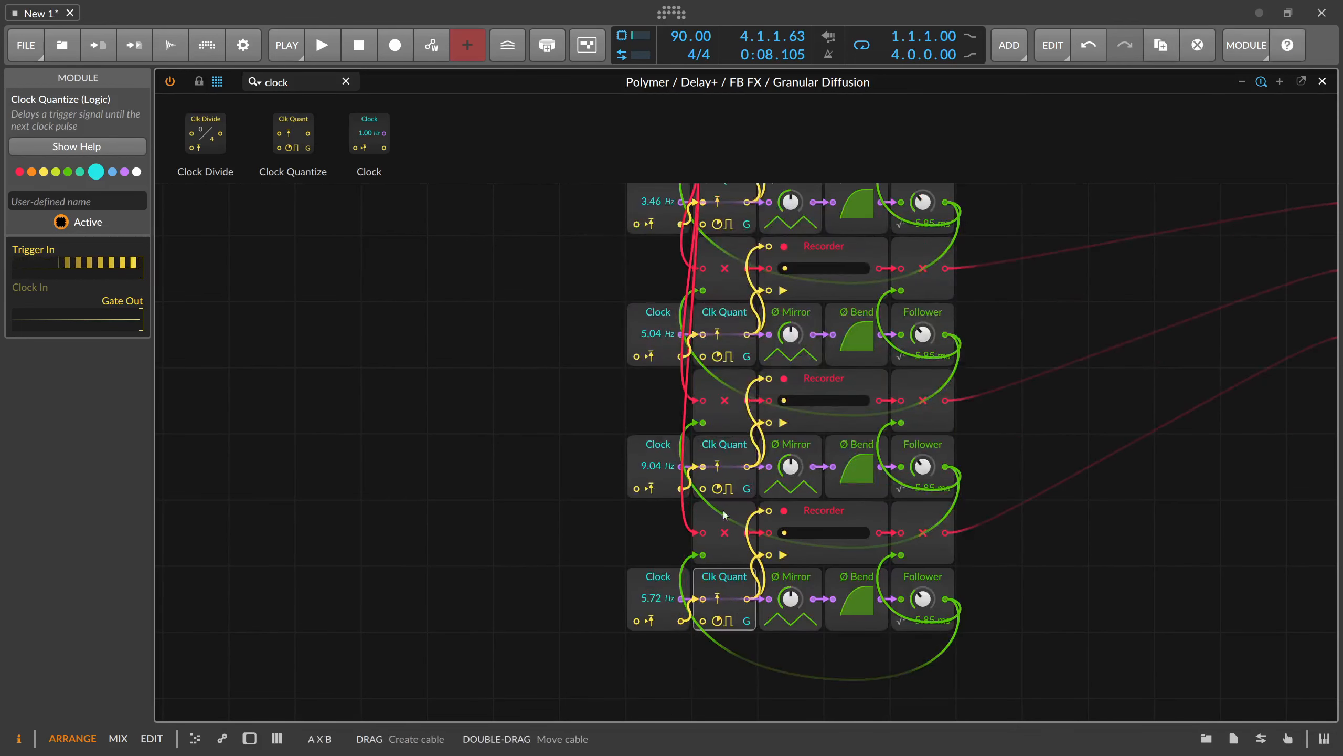
Add a Triggers module with N = 16 and connect its output to the fourth Clock Quantize's Clock In.
{"action": "left_click", "coordinate": [278, 82]}
{"action": "type", "text": "trigh"}
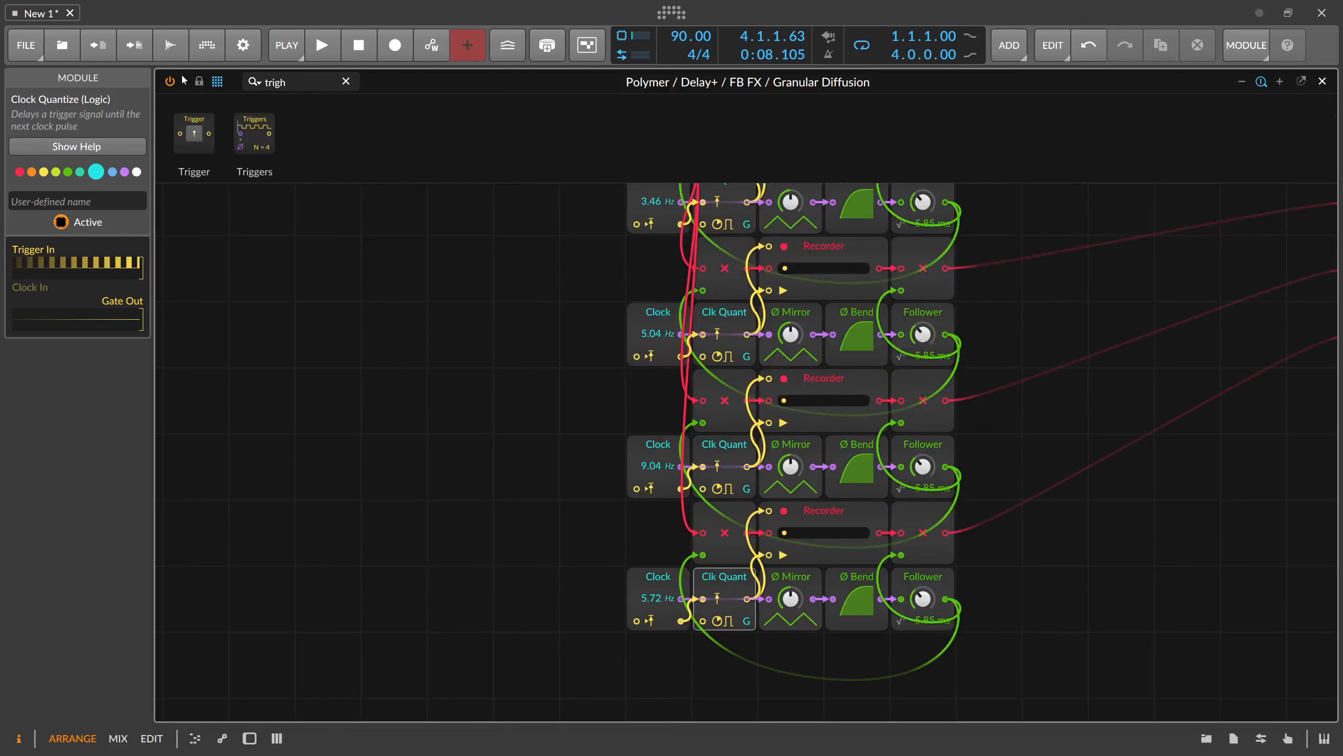
{"action": "key", "text": "BackSpace"}
{"action": "key", "text": "BackSpace"}
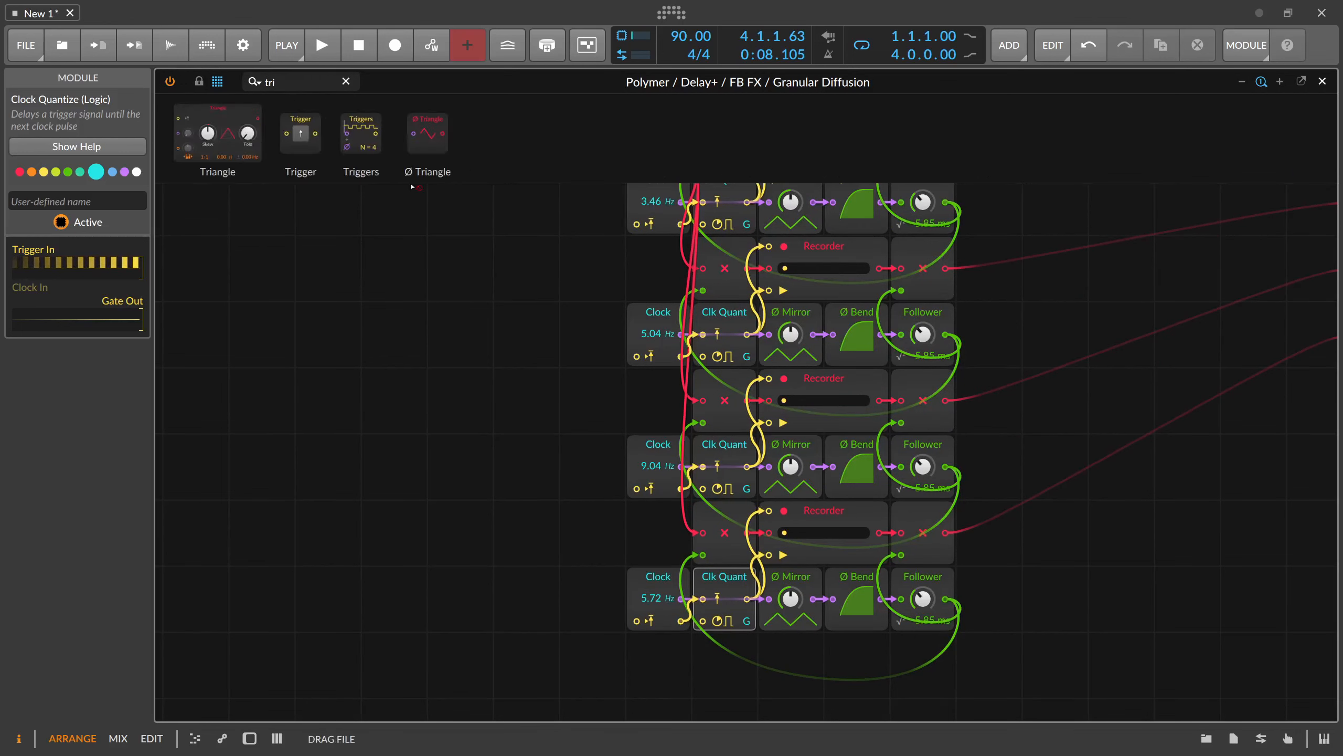
{"action": "left_click_drag", "start_coordinate": [412, 186], "coordinate": [703, 619]}
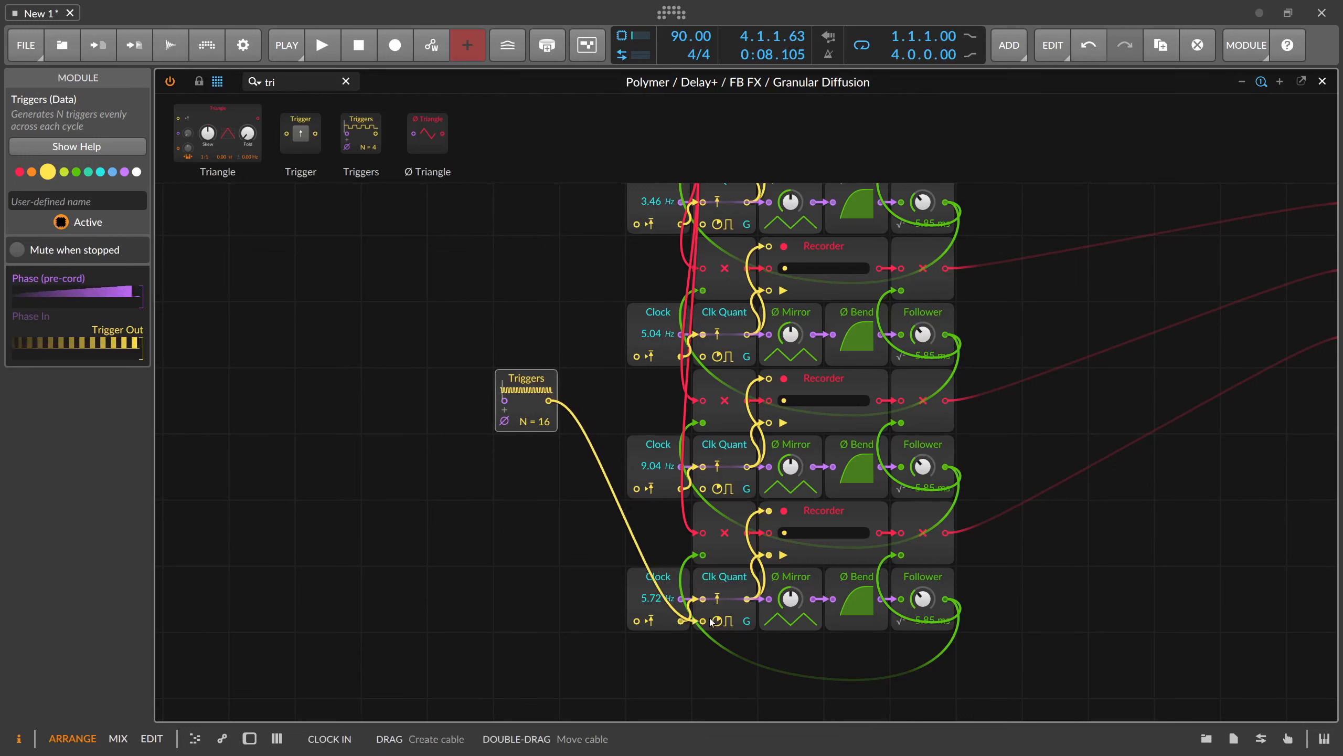
Connect Triggers to the Clock In of the other three Clock Quantize modules and set all four outputs to trigger mode.
{"action": "left_click_drag", "start_coordinate": [549, 400], "coordinate": [702, 488]}
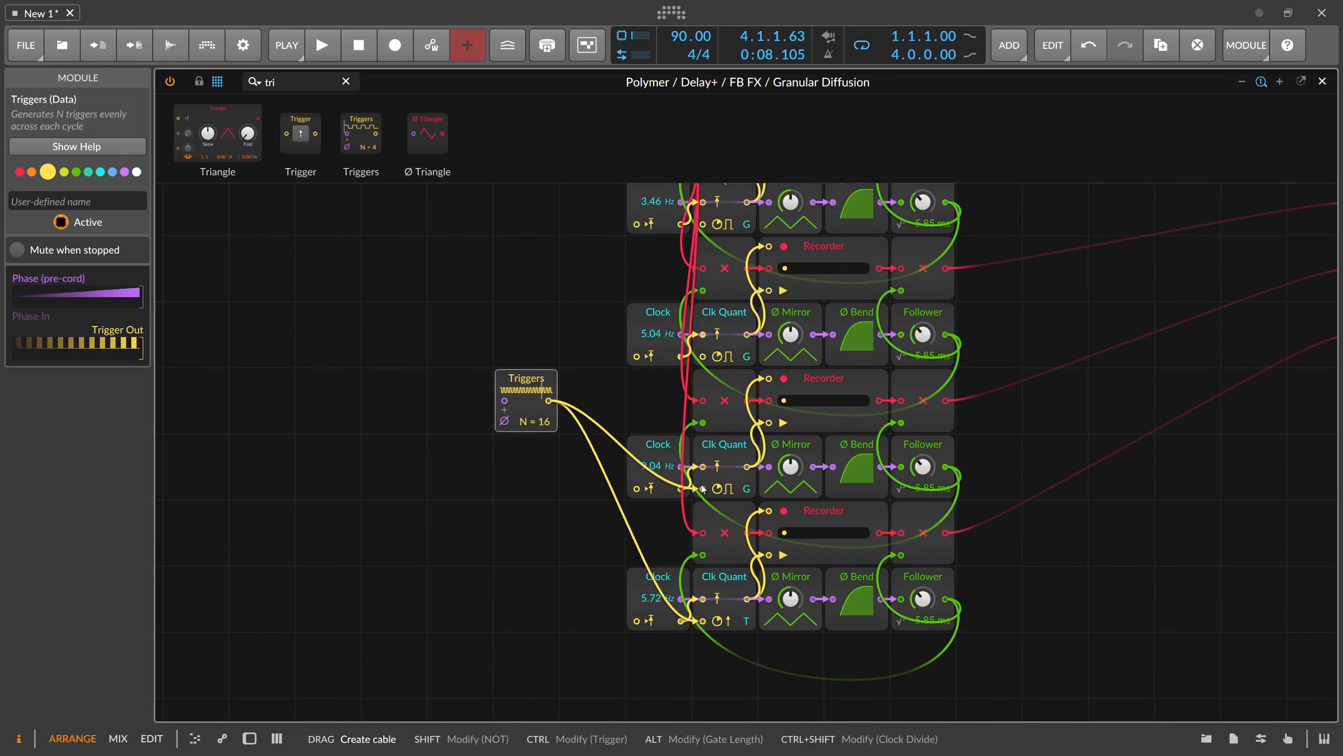
{"action": "left_click_drag", "start_coordinate": [549, 400], "coordinate": [702, 356]}
{"action": "left_click_drag", "start_coordinate": [549, 400], "coordinate": [495, 293]}
{"action": "left_click_drag", "start_coordinate": [910, 256], "coordinate": [914, 391]}
{"action": "scroll", "coordinate": [983, 255], "scroll_direction": "down", "scroll_amount": 4}
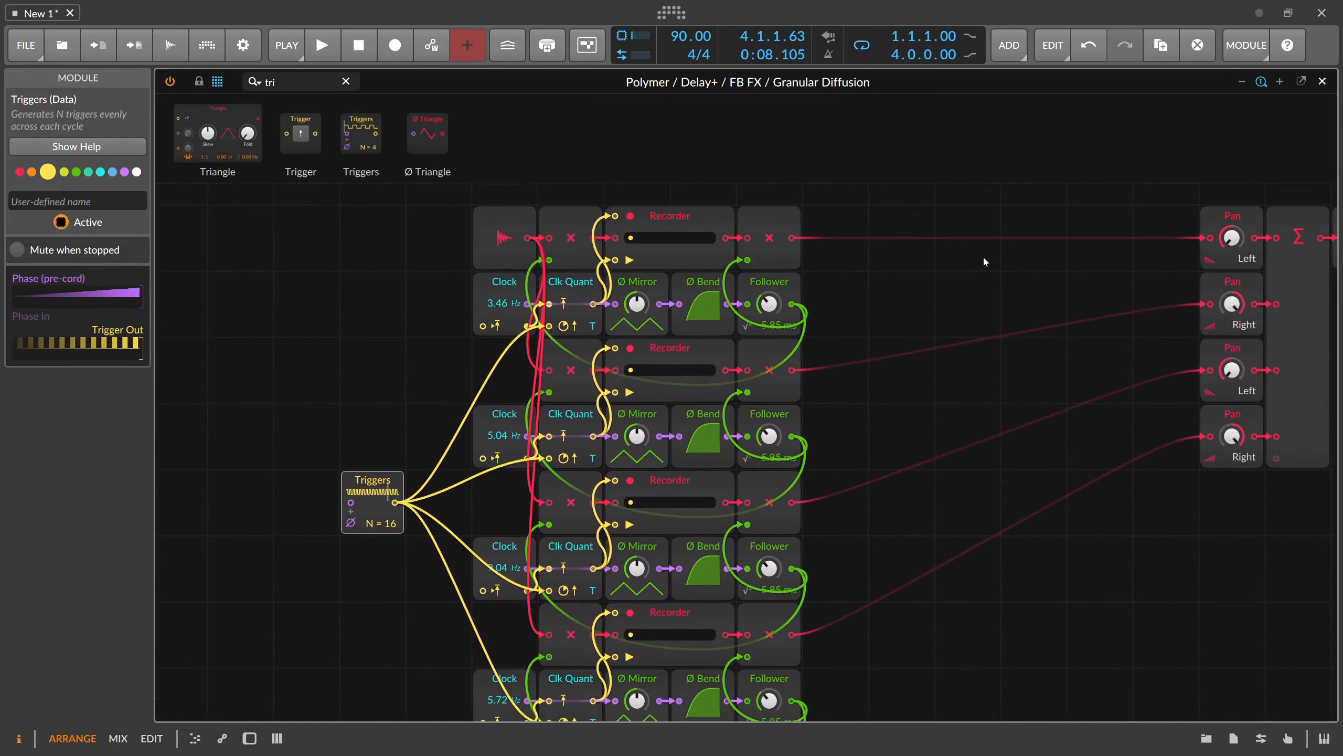
Move Granular Diffusion out of the feedback chain to directly after Polymer, deactivate the Delay+, and start playback.
{"action": "left_click", "coordinate": [1322, 81]}
{"action": "double_click", "coordinate": [255, 123]}
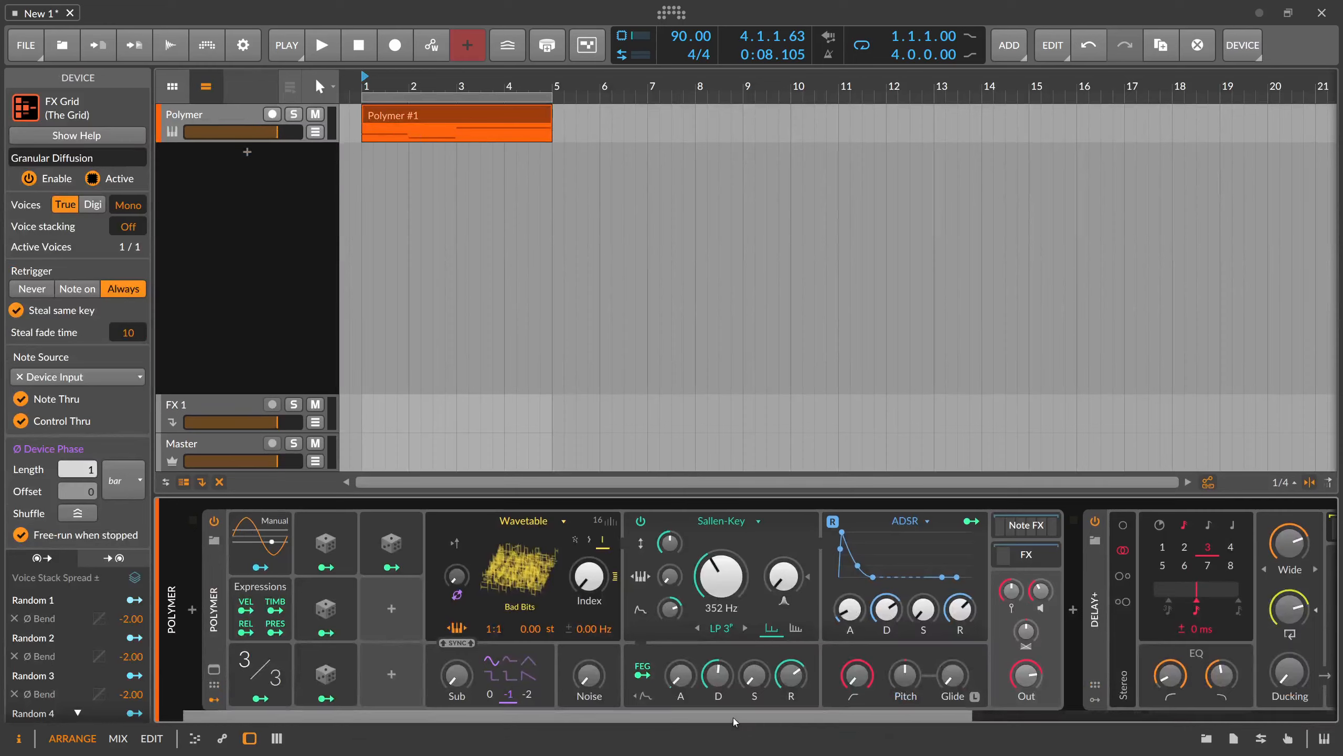
{"action": "left_click_drag", "start_coordinate": [904, 631], "coordinate": [539, 609]}
{"action": "key", "text": "space"}
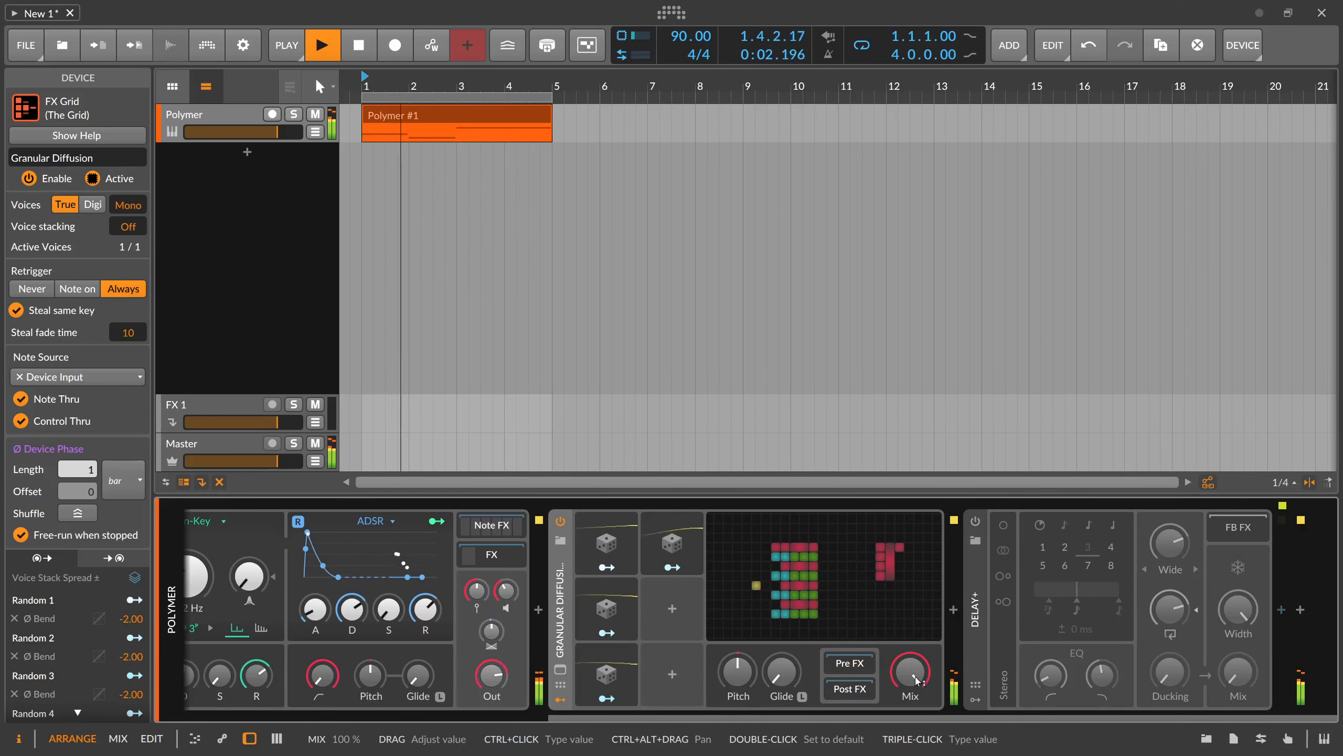
Open the Granular Diffusion patch and set the Triggers module's step count to 8.
{"action": "left_click", "coordinate": [845, 614]}
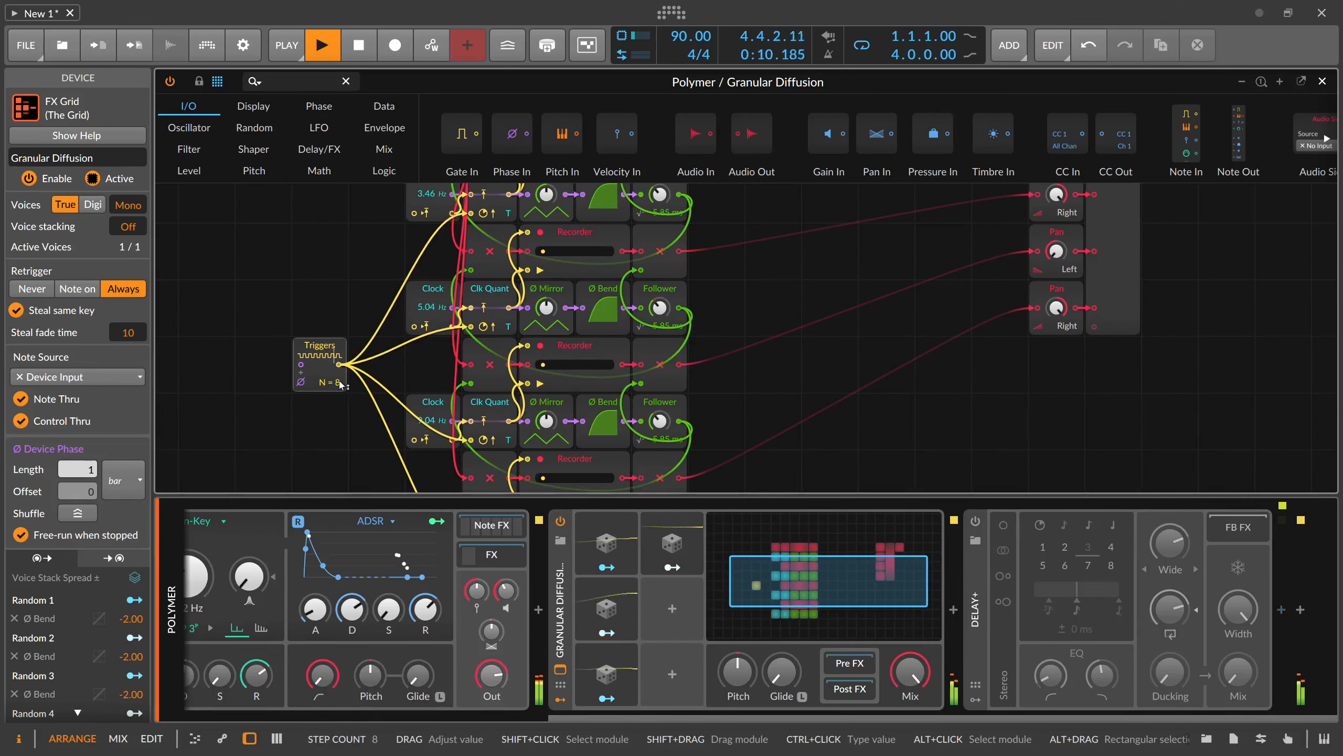
Set the Triggers module's step count to 16 and the first chain's Clock to 3.11 Hz.
{"action": "left_click_drag", "start_coordinate": [340, 385], "coordinate": [340, 375]}
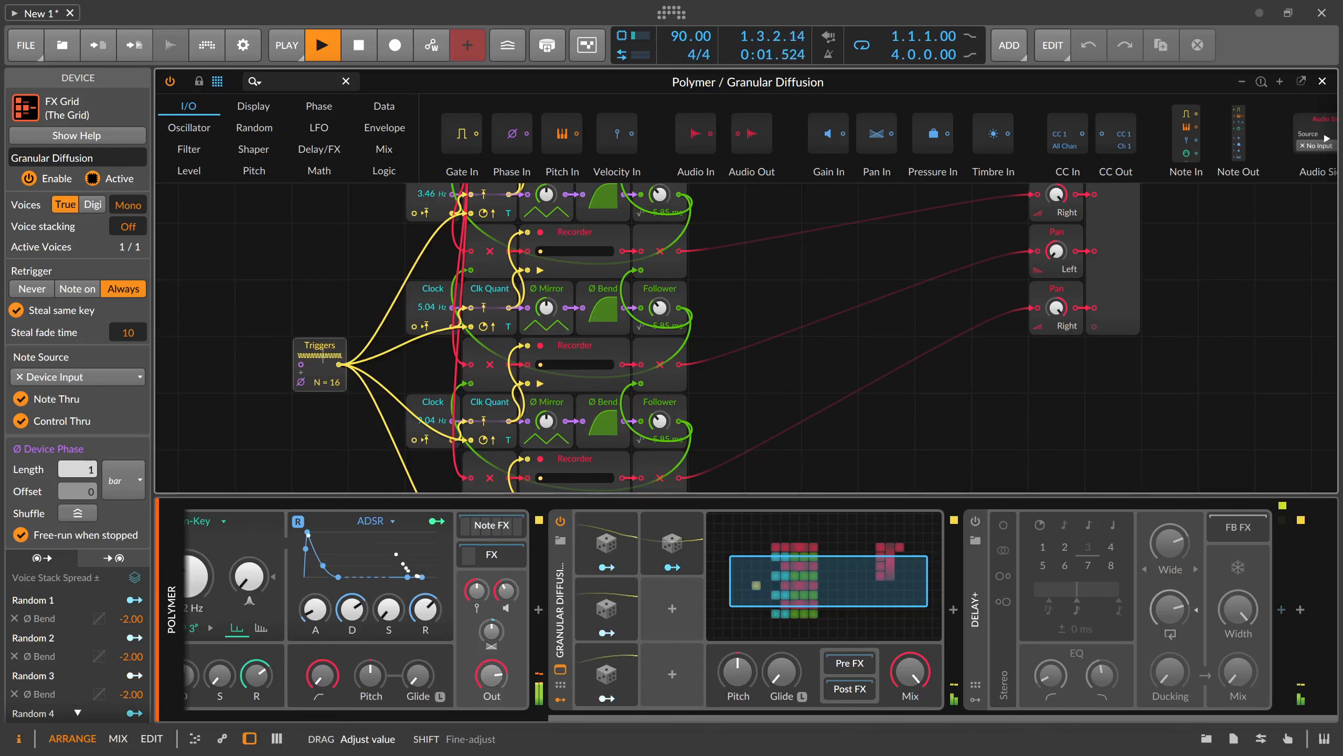
{"action": "left_click_drag", "start_coordinate": [364, 289], "coordinate": [491, 396]}
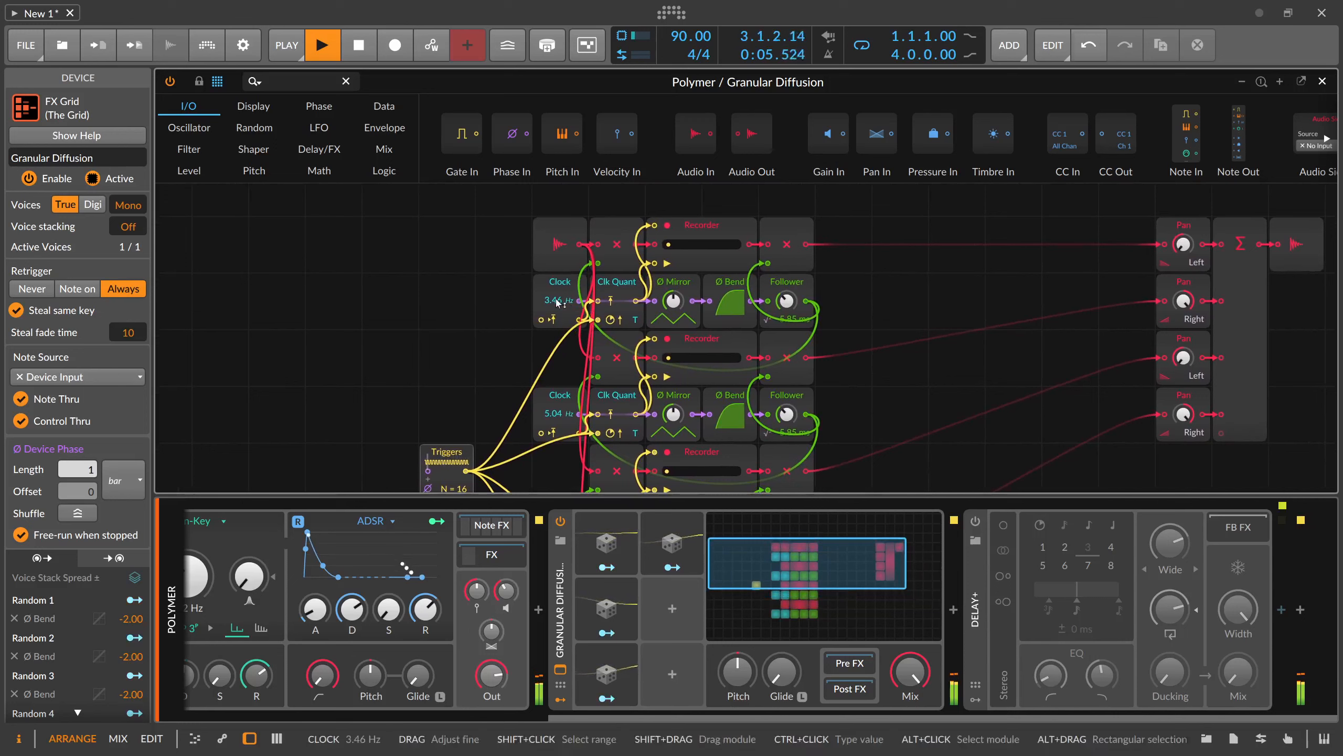
{"action": "left_click_drag", "start_coordinate": [556, 301], "coordinate": [556, 306]}
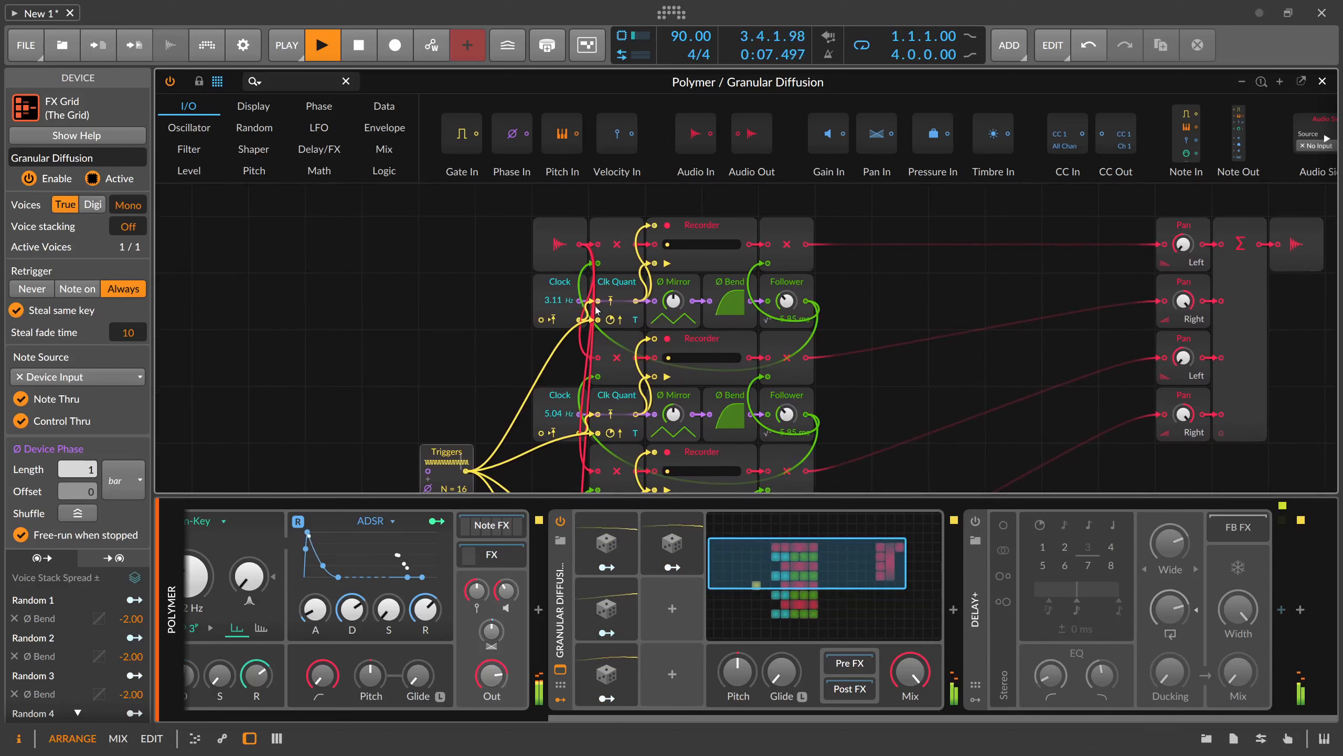
Switch off trigger mode on all four Clock Quantize modules so they output gates.
{"action": "scroll", "coordinate": [610, 332], "scroll_direction": "down", "scroll_amount": 2}
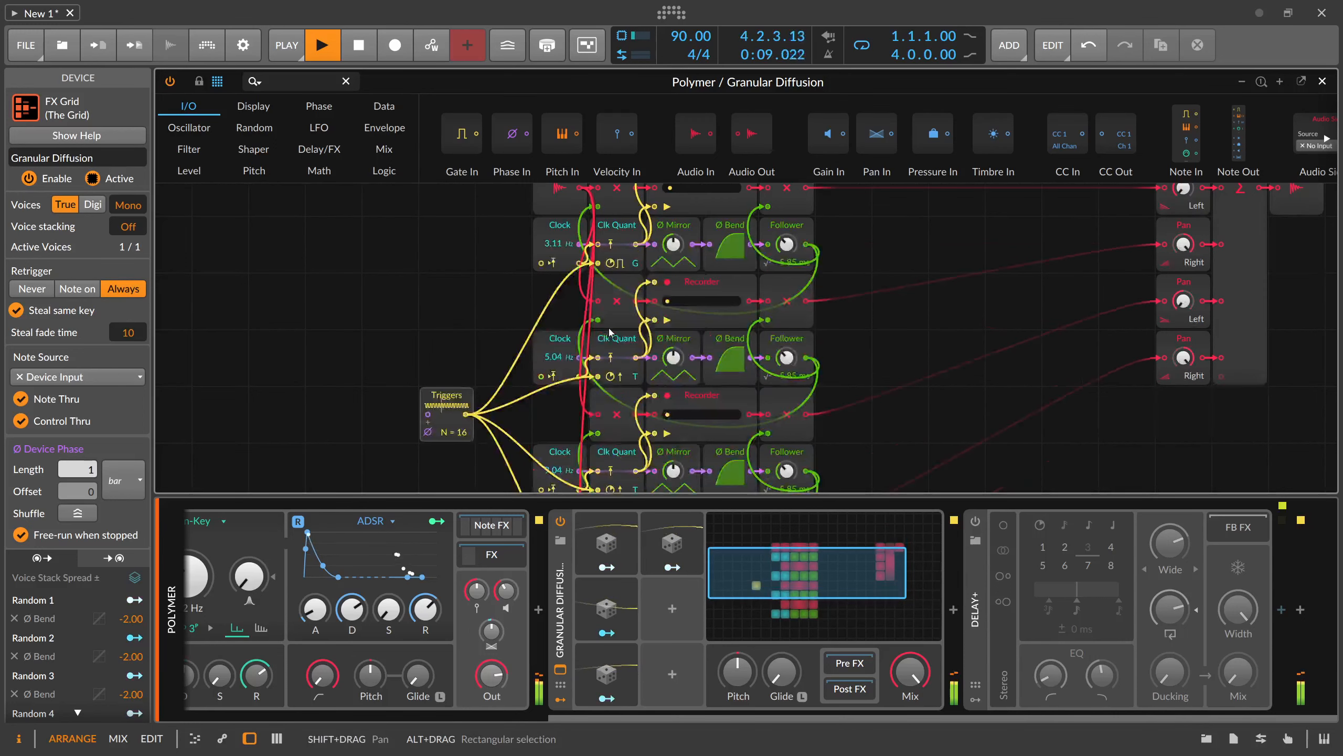
{"action": "scroll", "coordinate": [624, 355], "scroll_direction": "down", "scroll_amount": 4}
{"action": "left_click", "coordinate": [636, 376]}
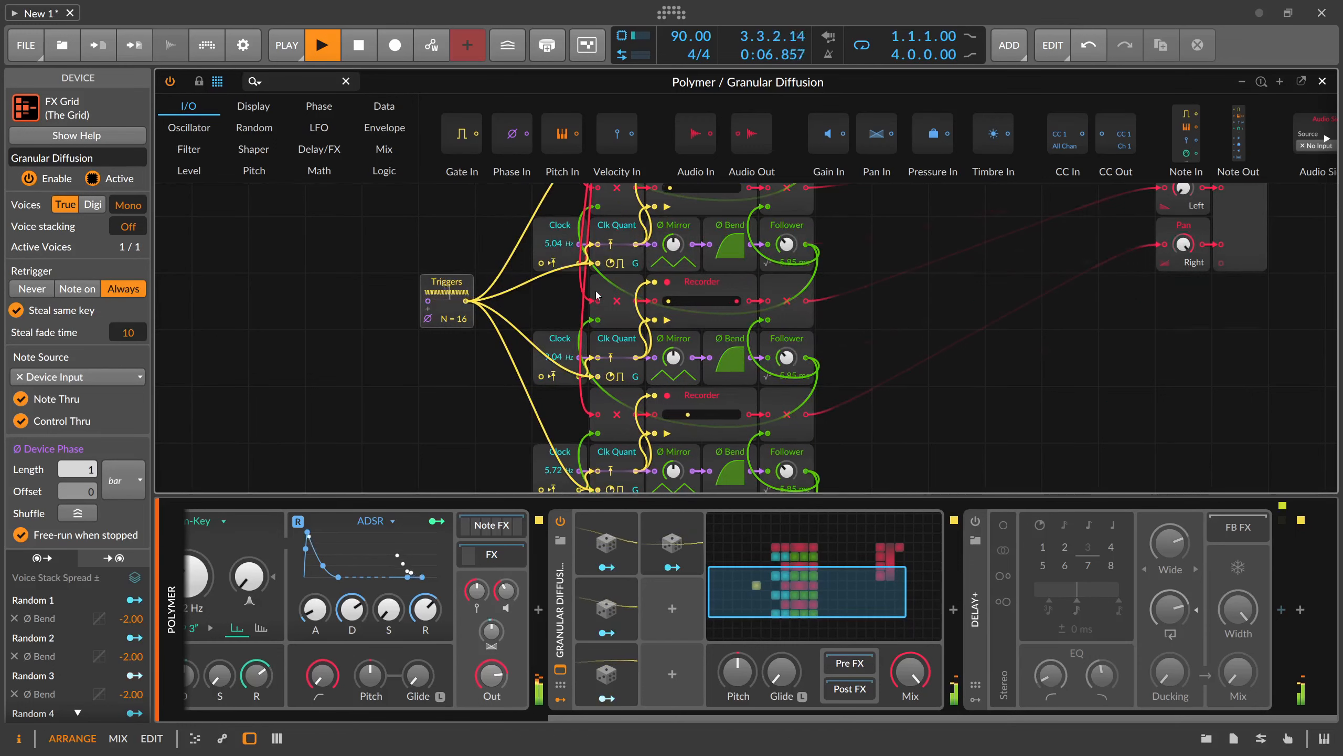
Set the second, third and fourth chains' Clock rates to 10.04, 14.04 and 8.61 Hz.
{"action": "scroll", "coordinate": [565, 354], "scroll_direction": "up", "scroll_amount": 3}
{"action": "left_click_drag", "start_coordinate": [564, 355], "coordinate": [564, 343]}
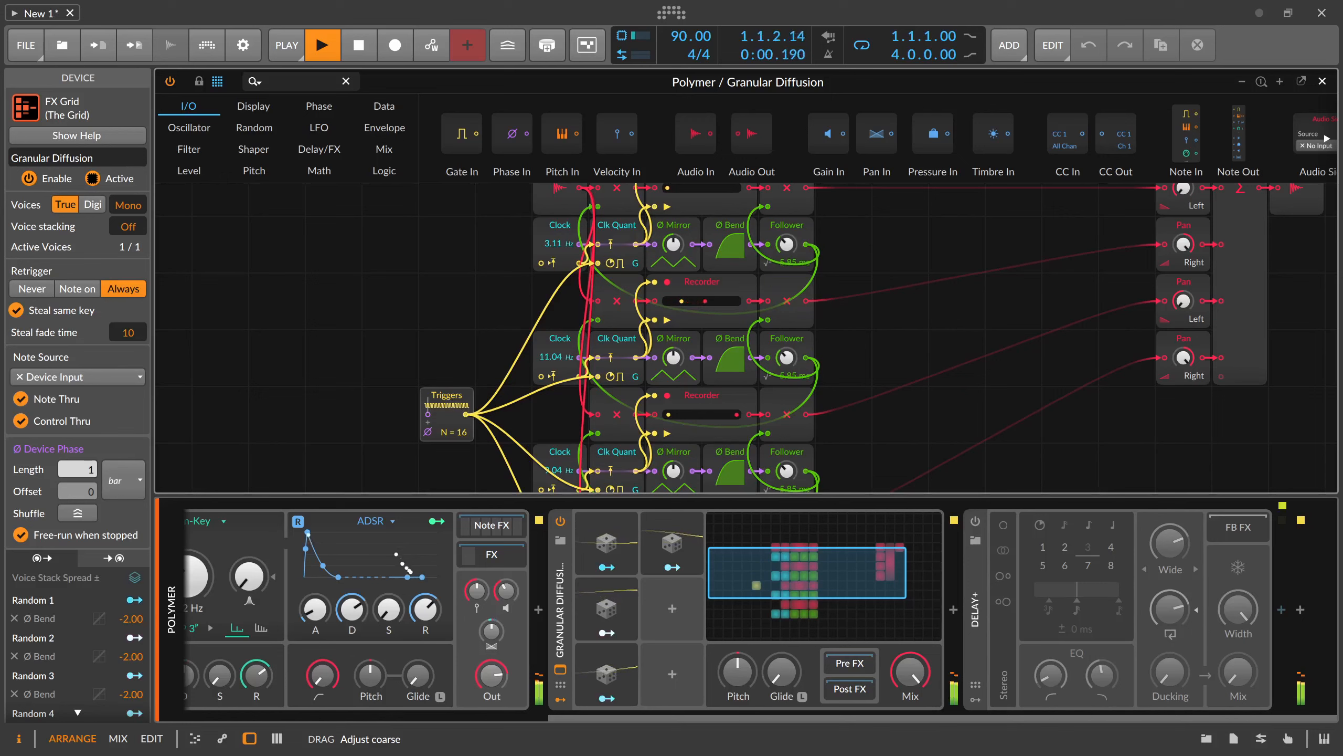
{"action": "scroll", "coordinate": [526, 359], "scroll_direction": "down", "scroll_amount": 1}
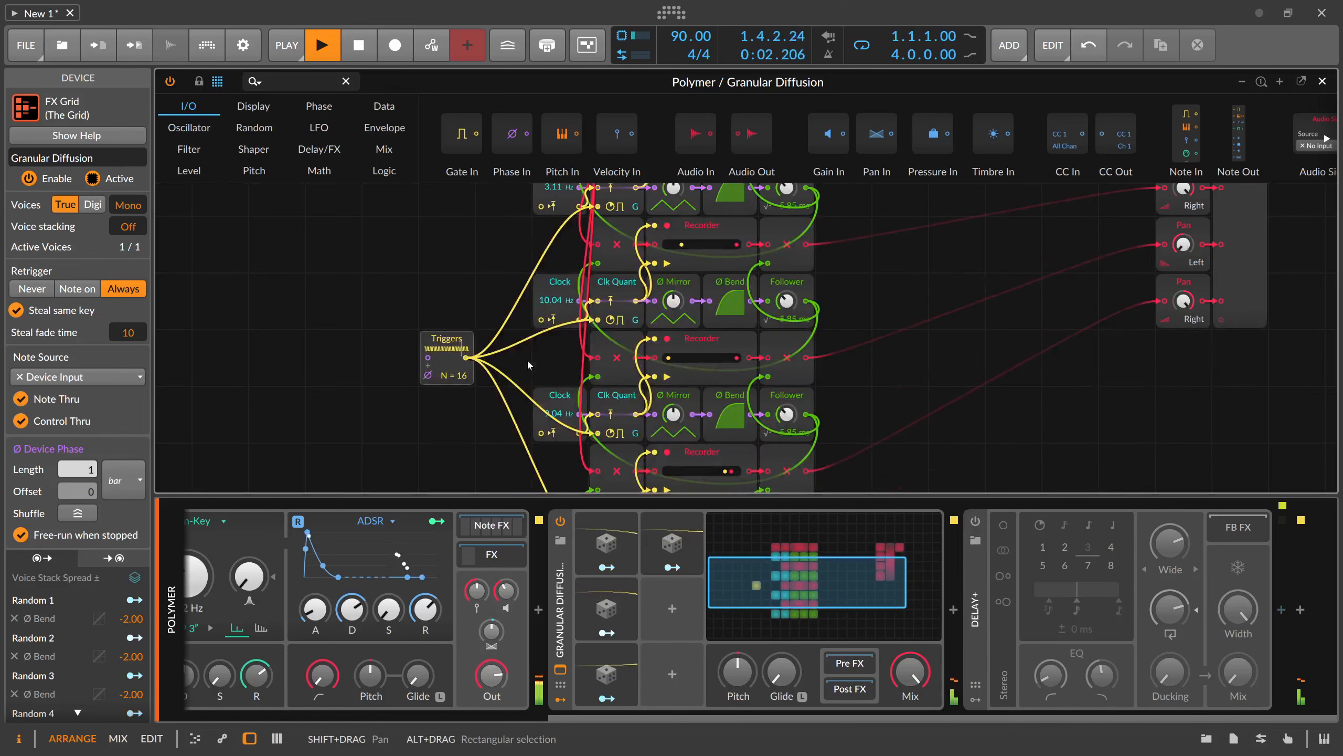
{"action": "scroll", "coordinate": [549, 418], "scroll_direction": "down", "scroll_amount": 2}
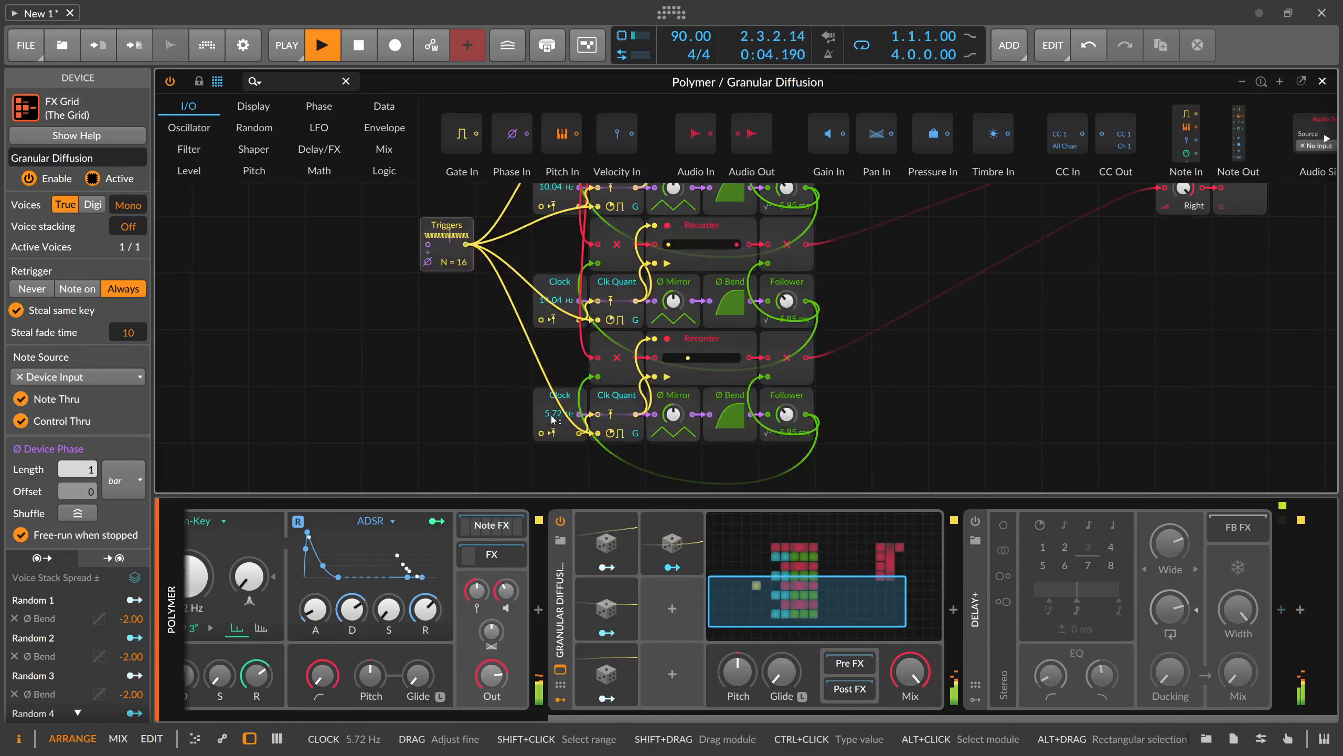
{"action": "left_click_drag", "start_coordinate": [550, 418], "coordinate": [549, 422]}
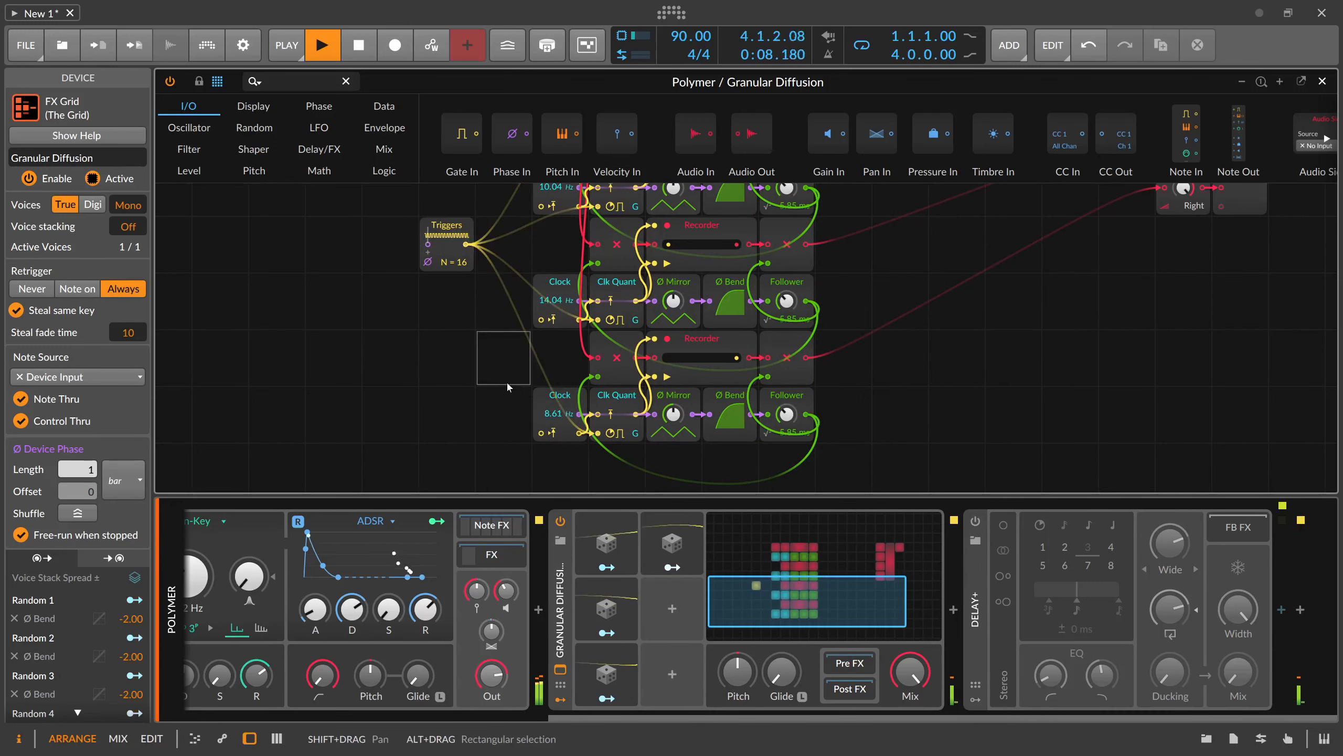
Set the first chain's Clock to 3.27 Hz and re-enable trigger mode on all four Clock Quantize modules.
{"action": "scroll", "coordinate": [489, 355], "scroll_direction": "up", "scroll_amount": 1}
{"action": "scroll", "coordinate": [489, 355], "scroll_direction": "up", "scroll_amount": 4}
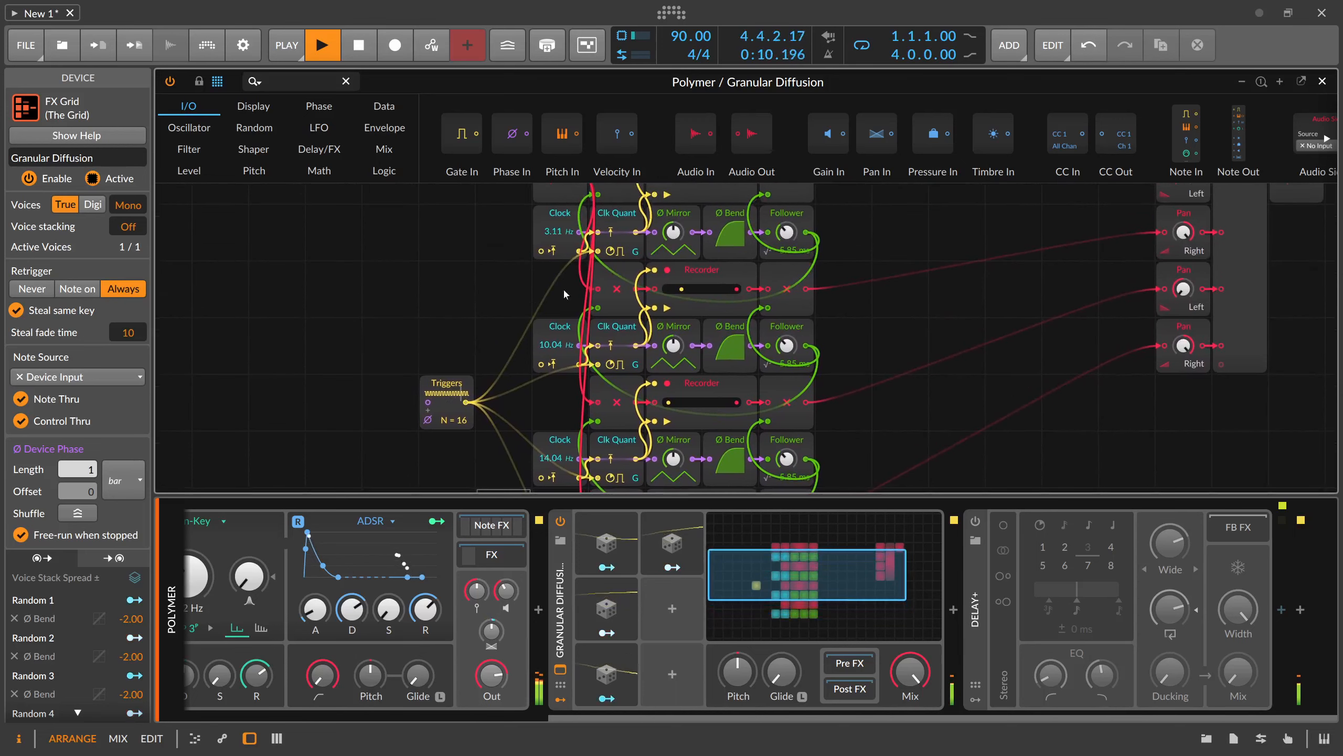
{"action": "left_click_drag", "start_coordinate": [553, 289], "coordinate": [553, 288]}
{"action": "scroll", "coordinate": [636, 314], "scroll_direction": "down", "scroll_amount": 2}
{"action": "left_click", "coordinate": [635, 309]}
{"action": "left_click", "coordinate": [636, 419]}
{"action": "scroll", "coordinate": [635, 421], "scroll_direction": "down", "scroll_amount": 2}
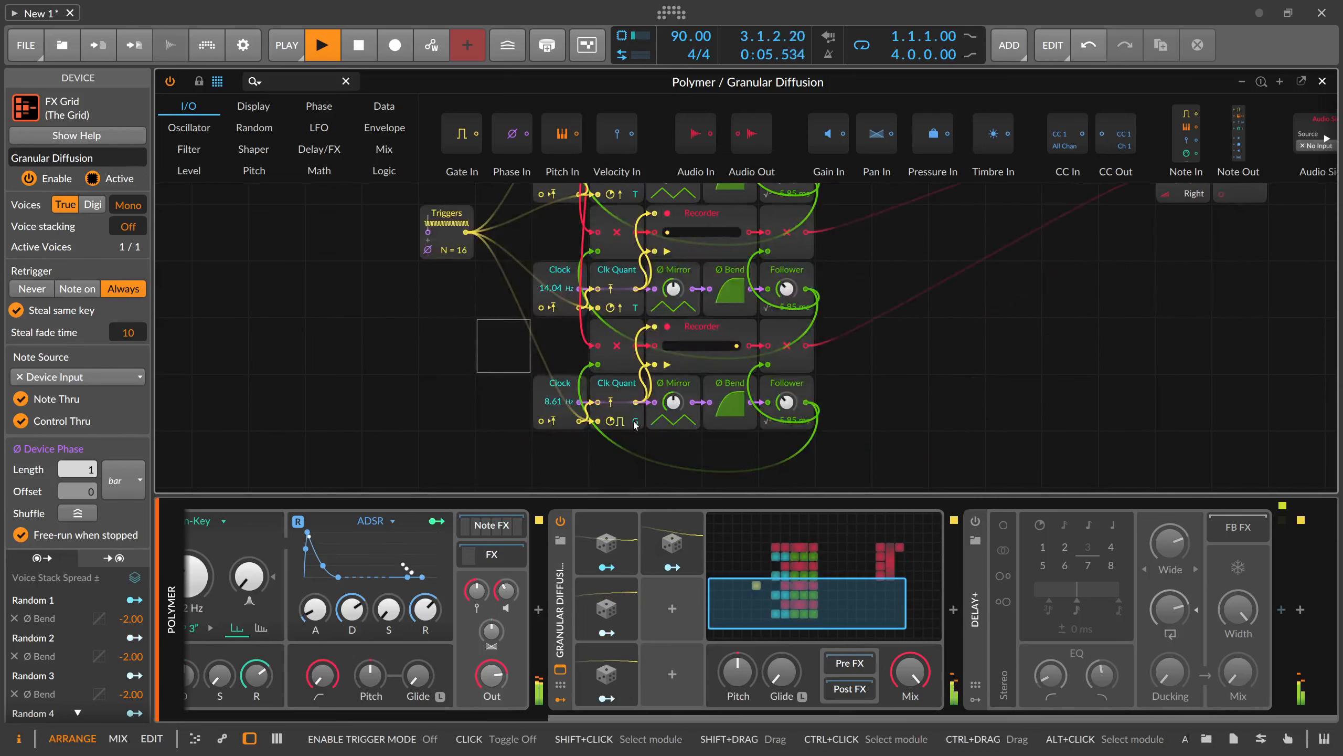
Set the Triggers module's step count to 32.
{"action": "scroll", "coordinate": [635, 421], "scroll_direction": "up", "scroll_amount": 2}
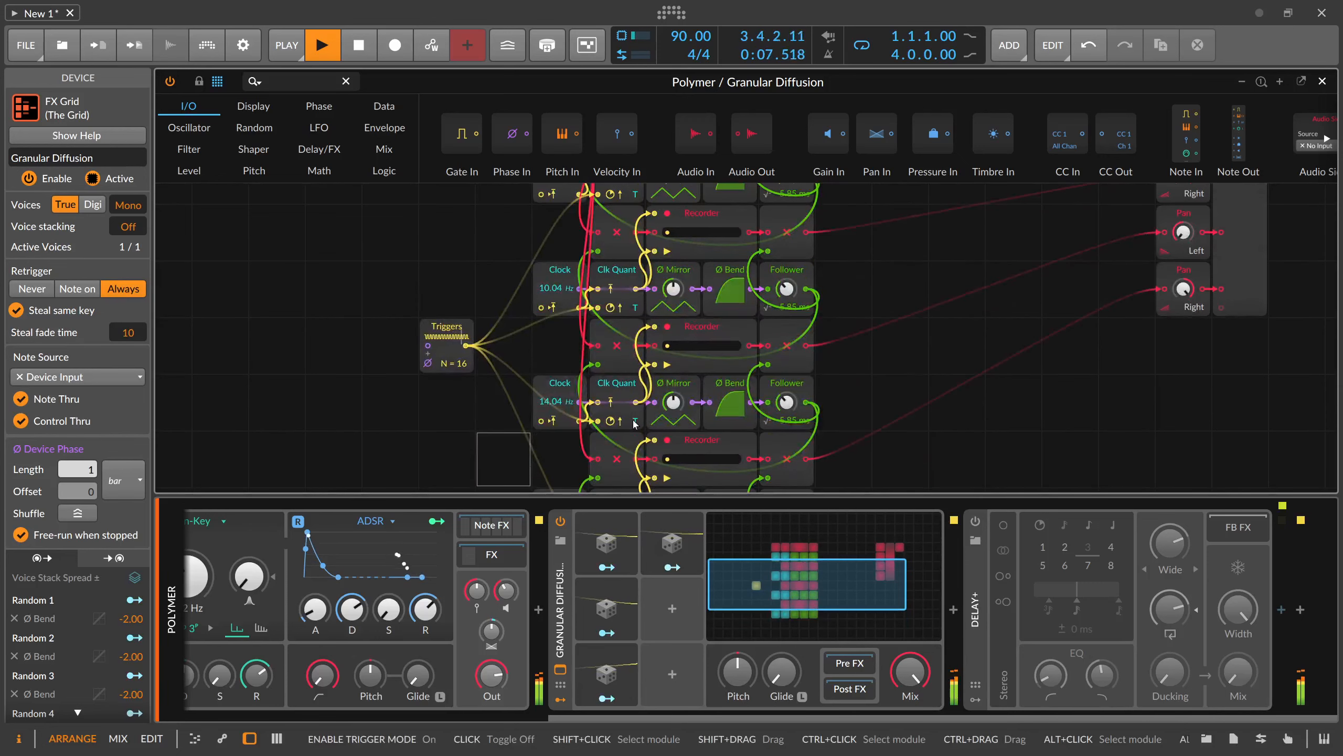
{"action": "scroll", "coordinate": [635, 421], "scroll_direction": "up", "scroll_amount": 2}
{"action": "scroll", "coordinate": [510, 425], "scroll_direction": "down", "scroll_amount": 1}
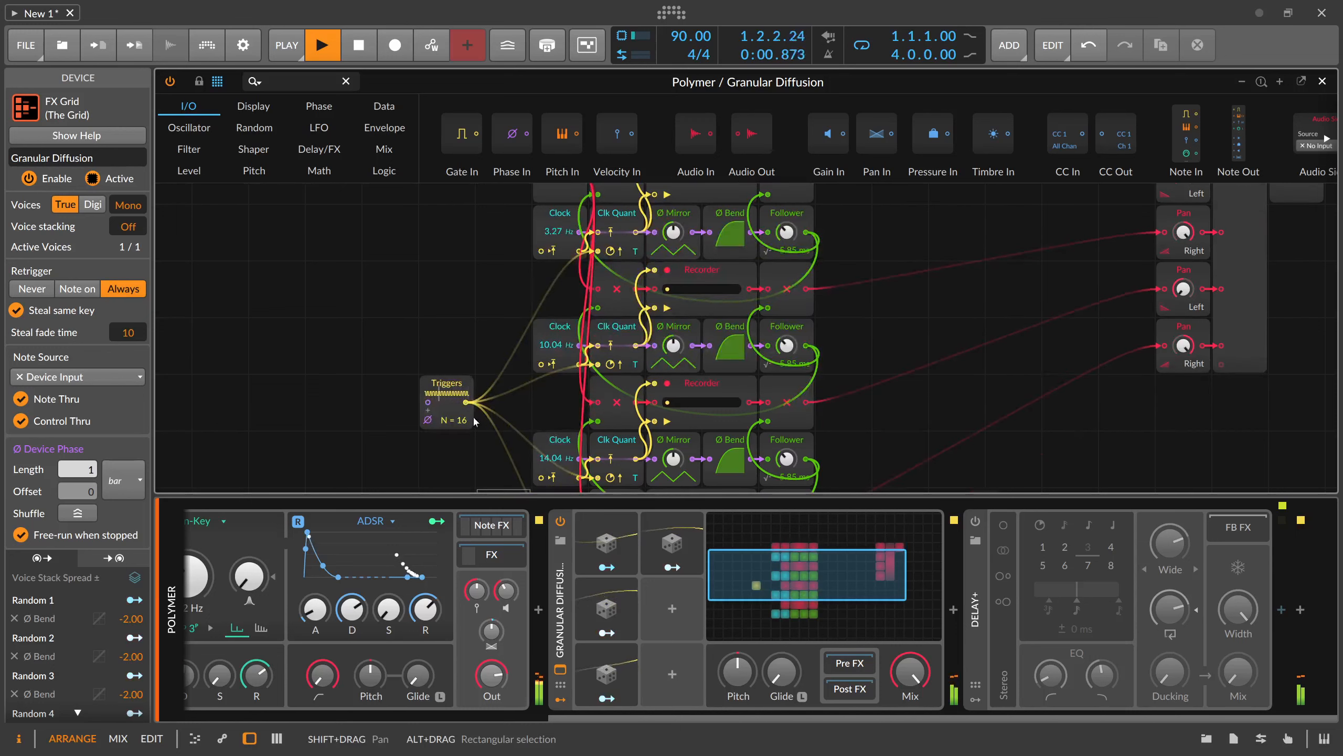
{"action": "left_click_drag", "start_coordinate": [475, 422], "coordinate": [474, 390]}
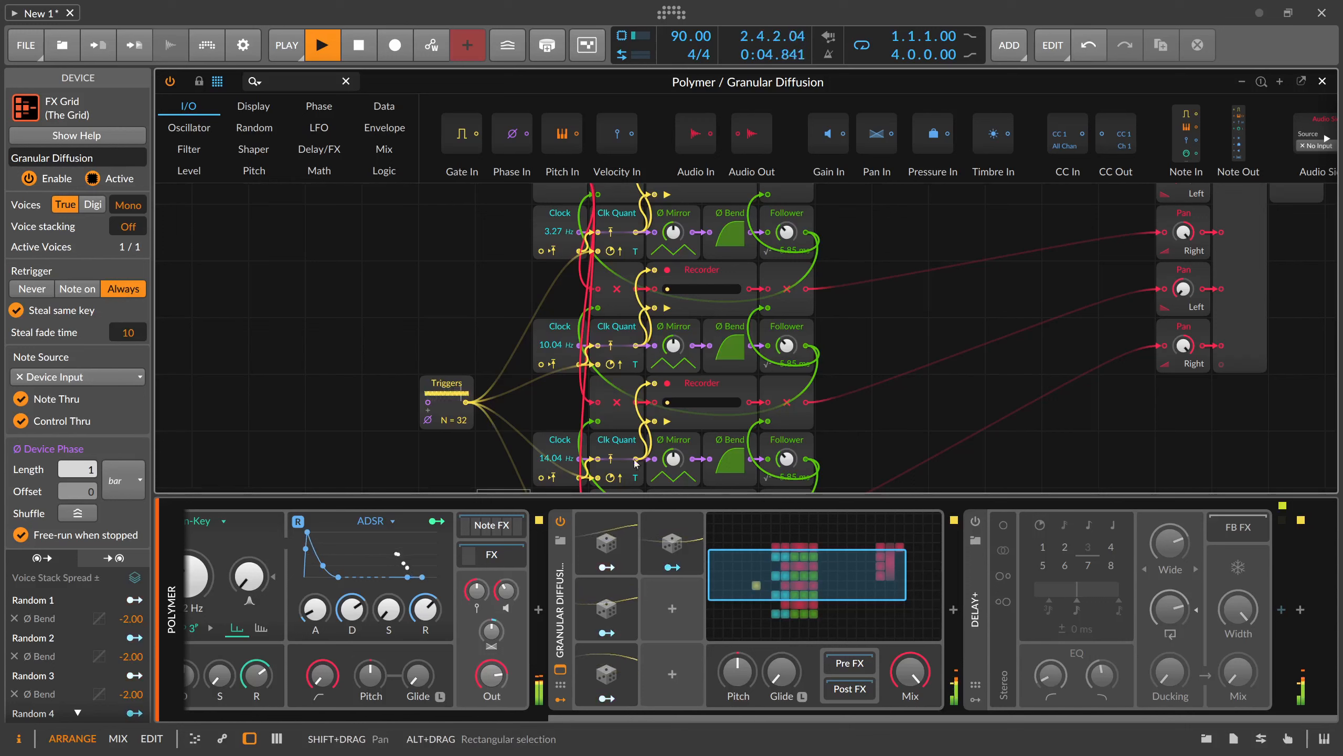
Move Granular Diffusion back into the feedback FX chain of the reactivated Delay+ and set the Delay+ mix to about 52%.
{"action": "left_click_drag", "start_coordinate": [560, 598], "coordinate": [1238, 527]}
{"action": "left_click", "coordinate": [561, 521]}
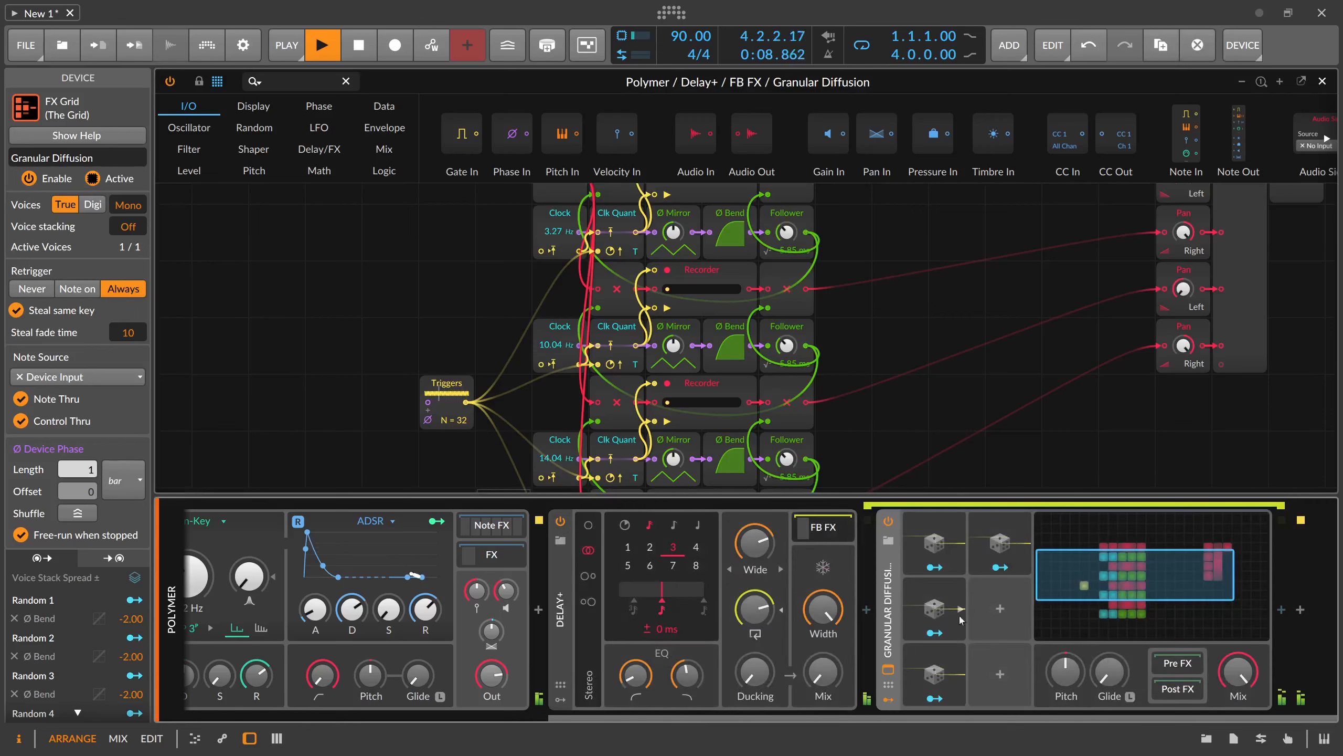
{"action": "key", "text": "space"}
{"action": "key", "text": "space"}
{"action": "left_click_drag", "start_coordinate": [823, 673], "coordinate": [823, 619]}
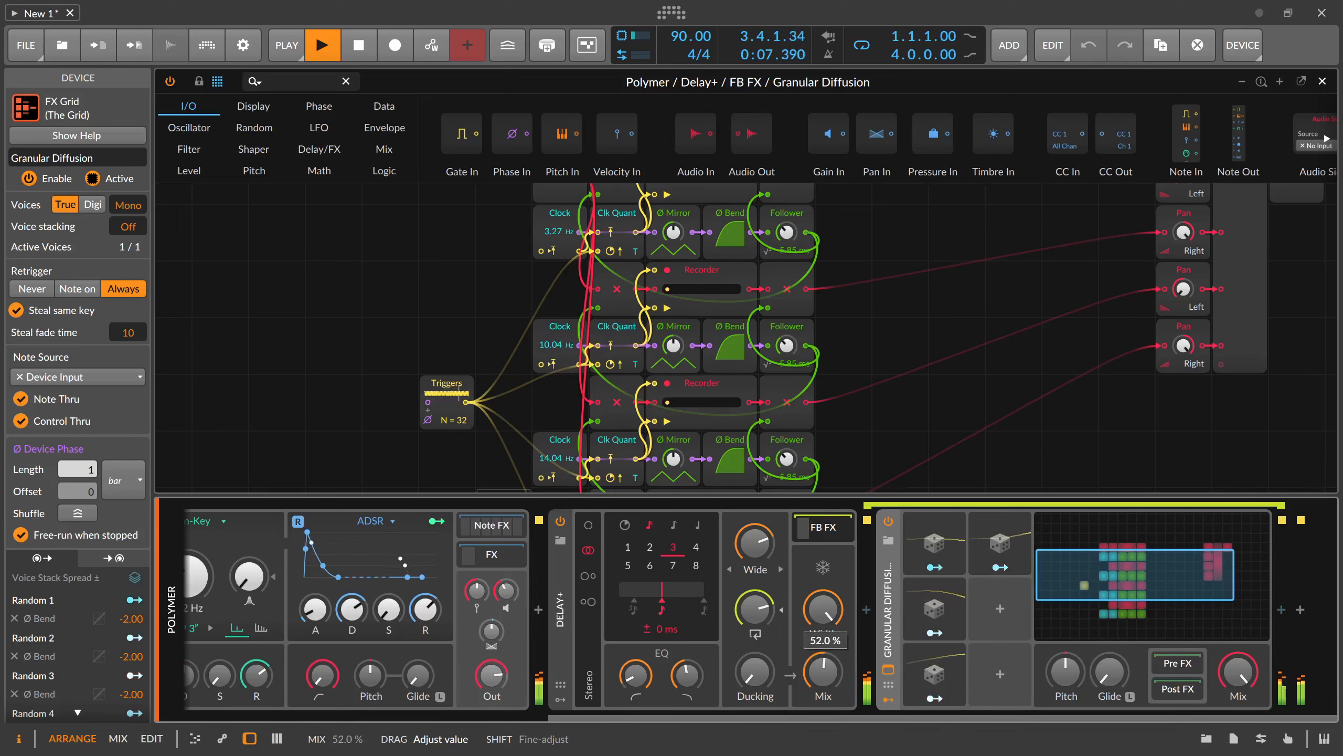
{"action": "left_click_drag", "start_coordinate": [823, 614], "coordinate": [823, 613]}
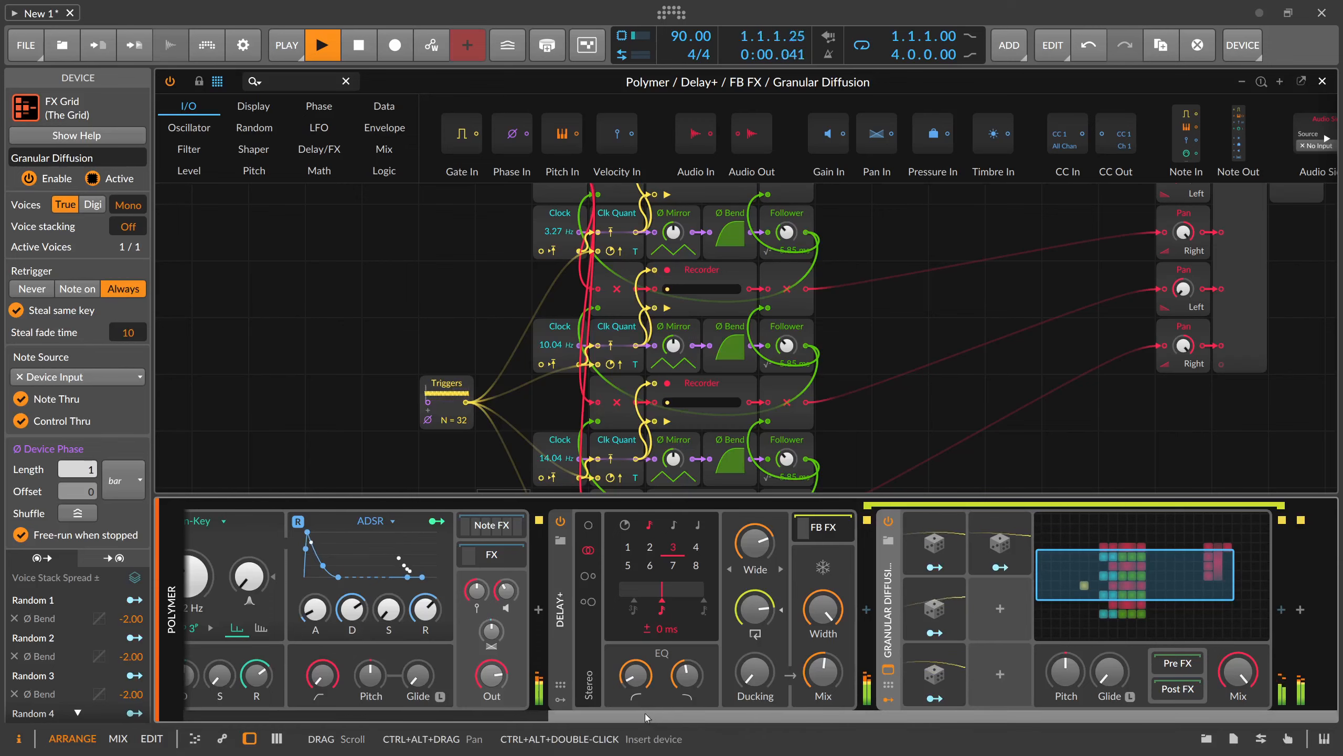
Close the patch editor and set the delay time of the Granulari Delay+ on the Polysynth track to 450 ms.
{"action": "double_click", "coordinate": [471, 426]}
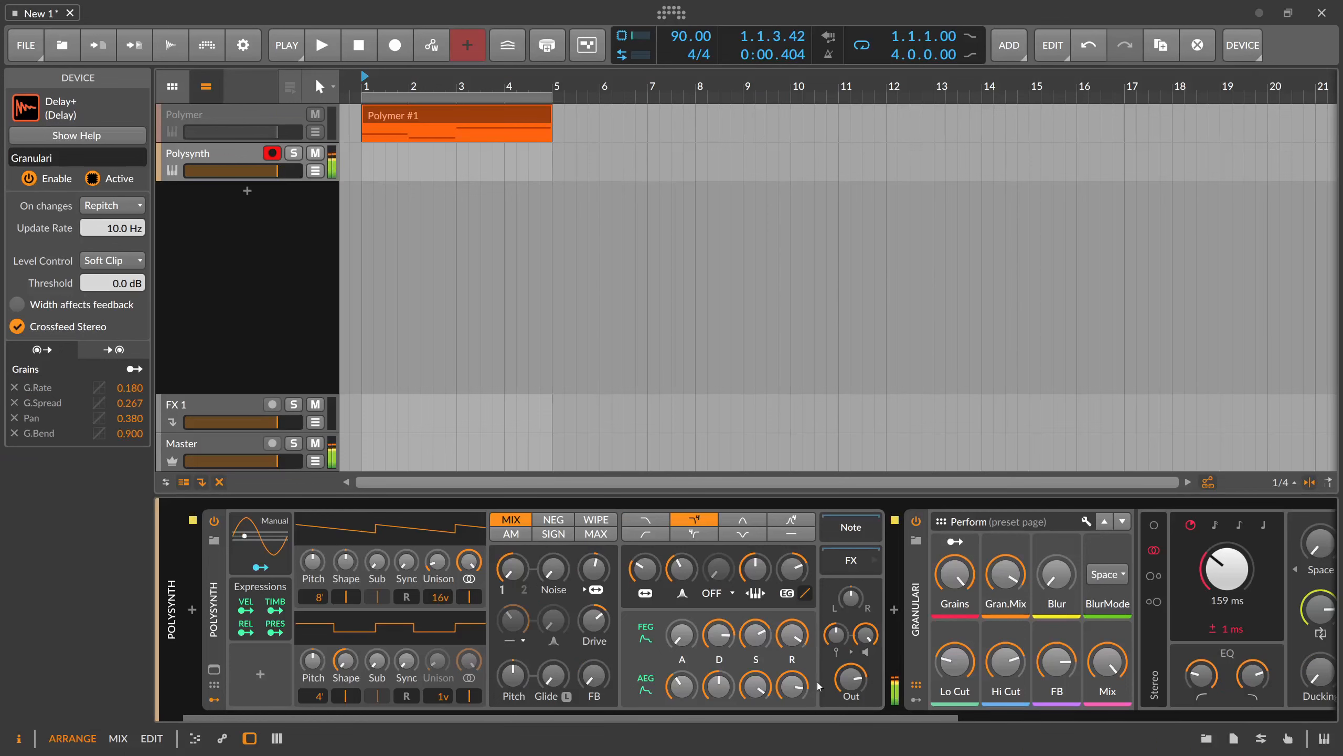
{"action": "left_click_drag", "start_coordinate": [857, 718], "coordinate": [1034, 717]}
{"action": "left_click_drag", "start_coordinate": [963, 570], "coordinate": [963, 540]}
{"action": "mouse_move", "coordinate": [792, 575]}
{"action": "left_mouse_down"}
{"action": "mouse_move", "coordinate": [793, 530]}
{"action": "mouse_move", "coordinate": [793, 573]}
{"action": "left_mouse_up"}
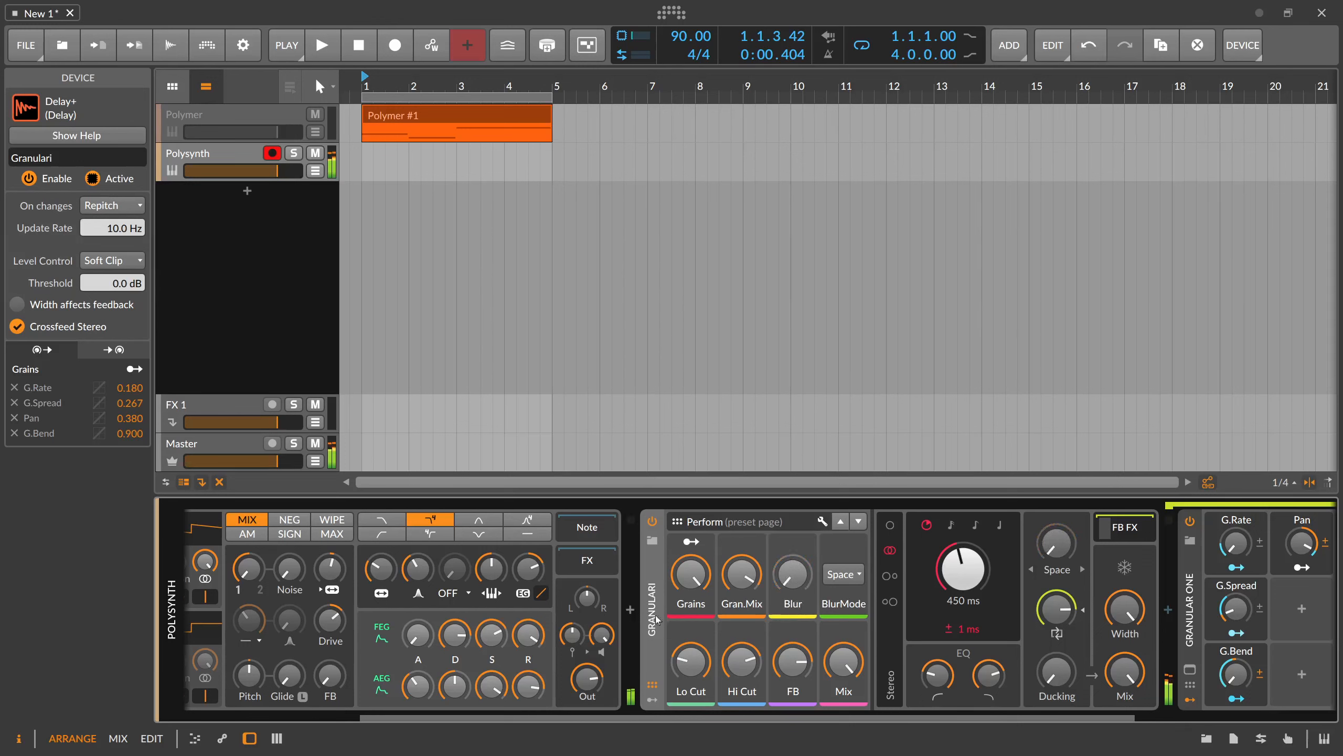
Open the Granular One patch in Granulari's feedback FX chain.
{"action": "scroll", "coordinate": [548, 624], "scroll_direction": "right", "scroll_amount": 2}
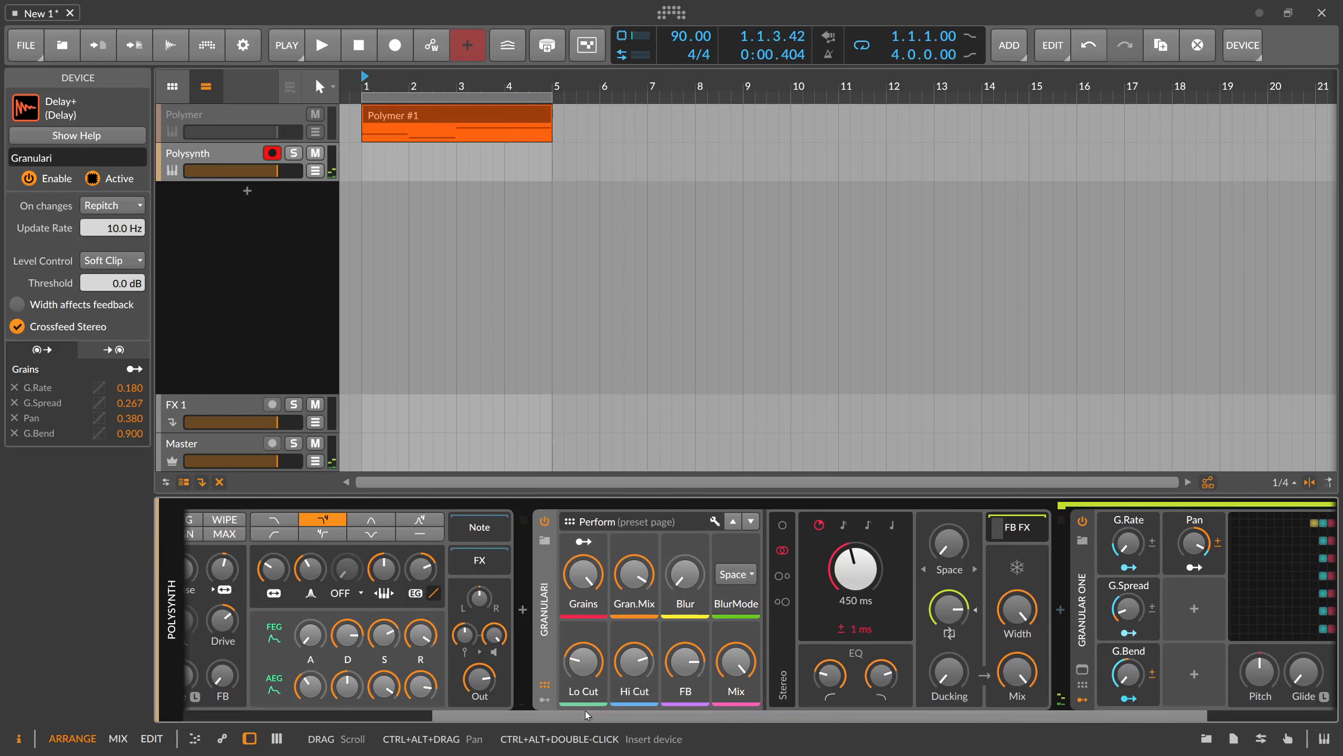
{"action": "left_click_drag", "start_coordinate": [594, 717], "coordinate": [726, 716]}
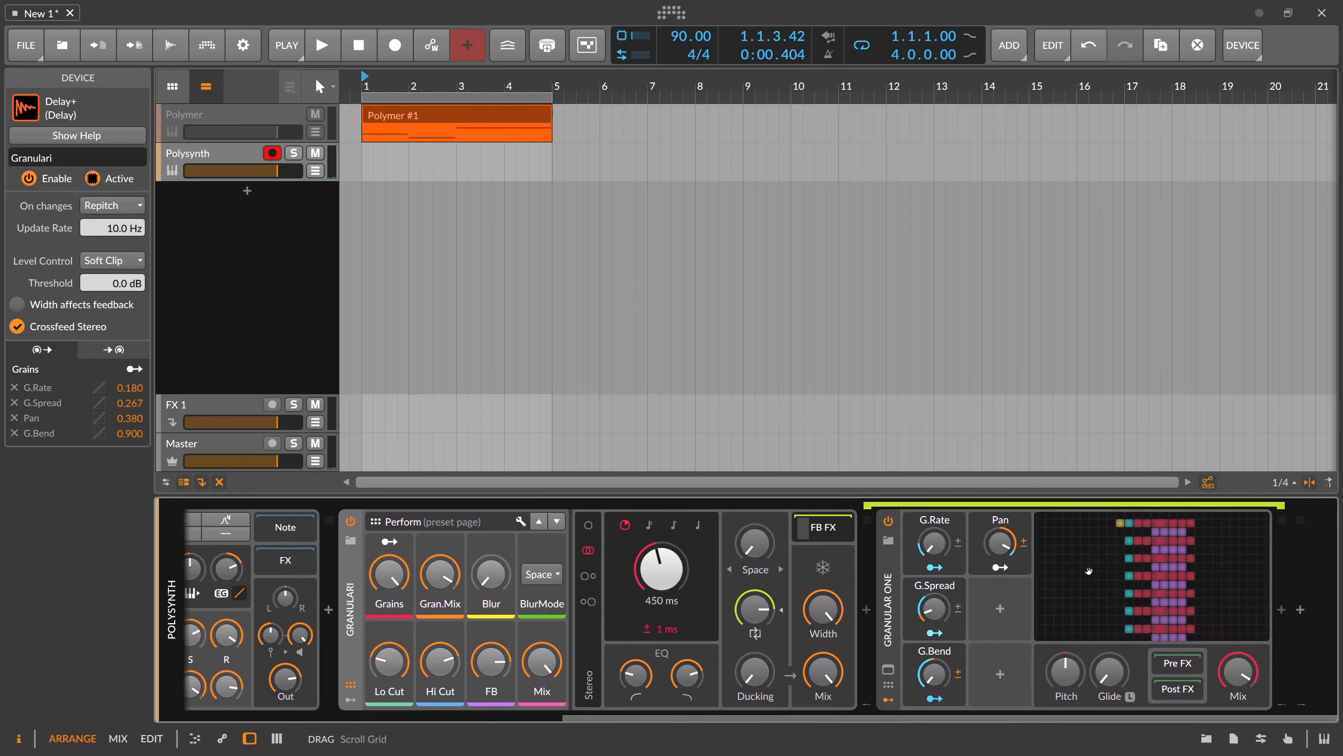
{"action": "double_click", "coordinate": [1117, 569]}
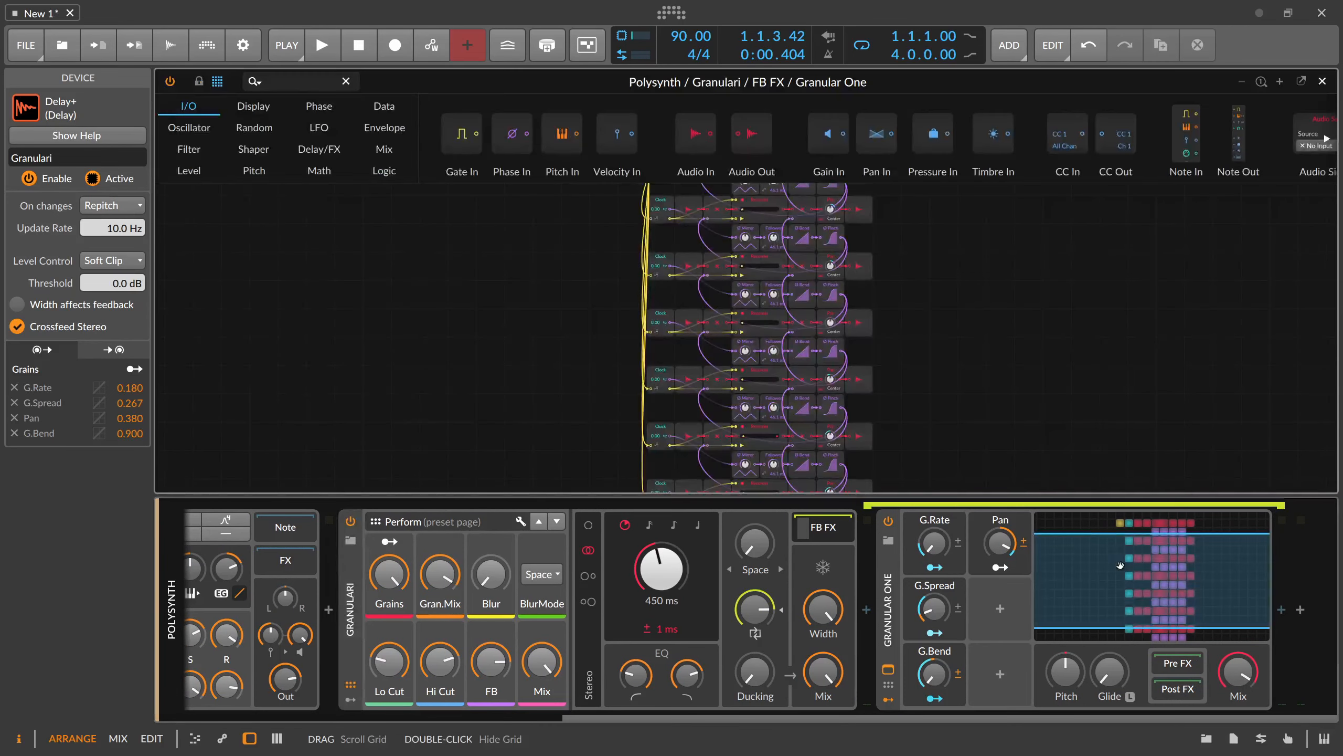
Examine the stacked grain chains in Granular One, inspecting the signals of the first Clock and the first Recorder.
{"action": "scroll", "coordinate": [519, 344], "scroll_direction": "up", "scroll_amount": 1}
{"action": "left_click_drag", "start_coordinate": [460, 340], "coordinate": [559, 413]}
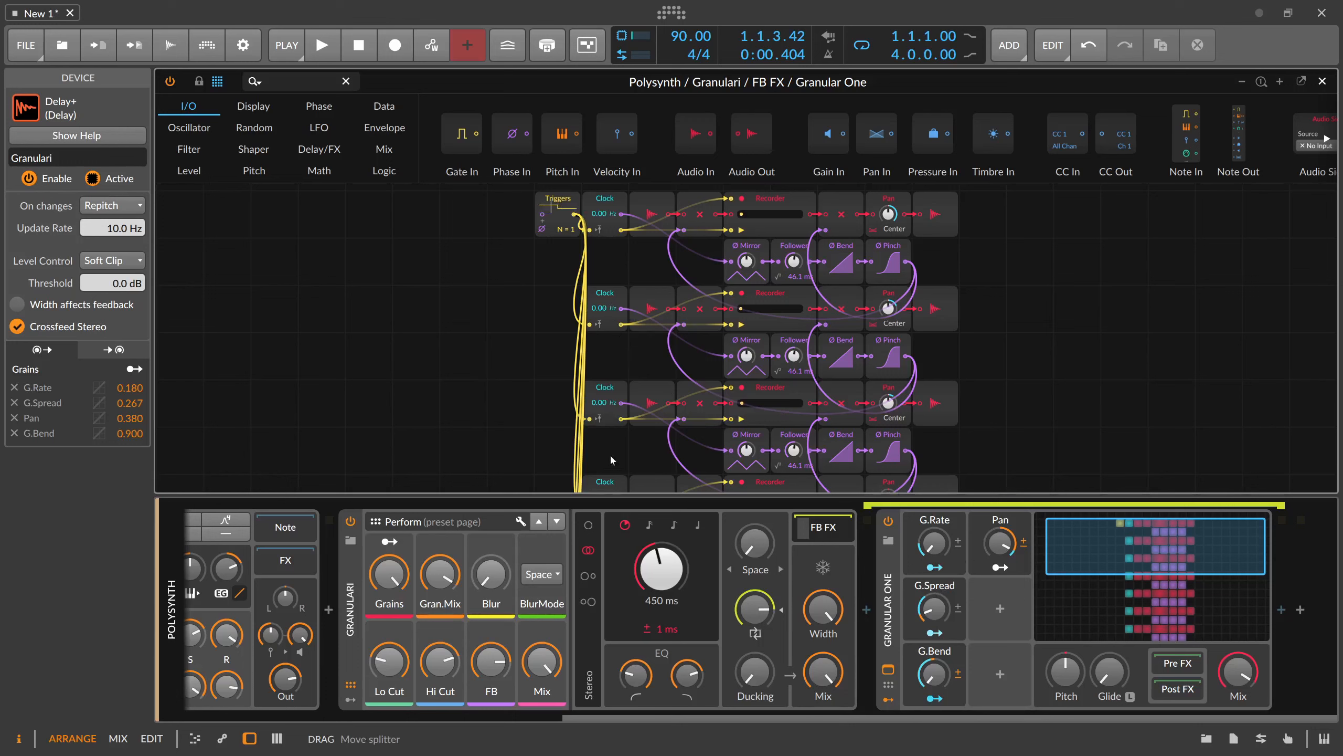
{"action": "scroll", "coordinate": [609, 439], "scroll_direction": "down", "scroll_amount": 3}
{"action": "scroll", "coordinate": [599, 401], "scroll_direction": "up", "scroll_amount": 3}
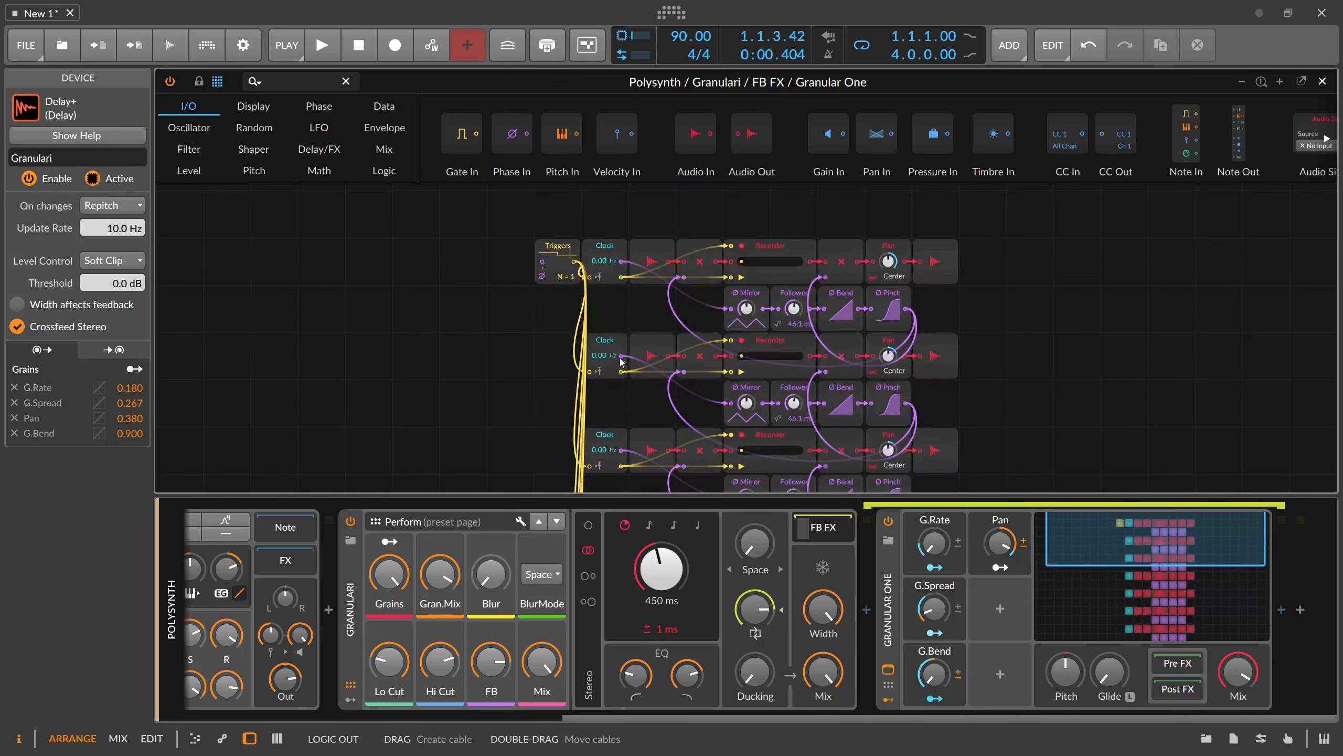
{"action": "left_click", "coordinate": [606, 257]}
{"action": "scroll", "coordinate": [596, 344], "scroll_direction": "down", "scroll_amount": 6}
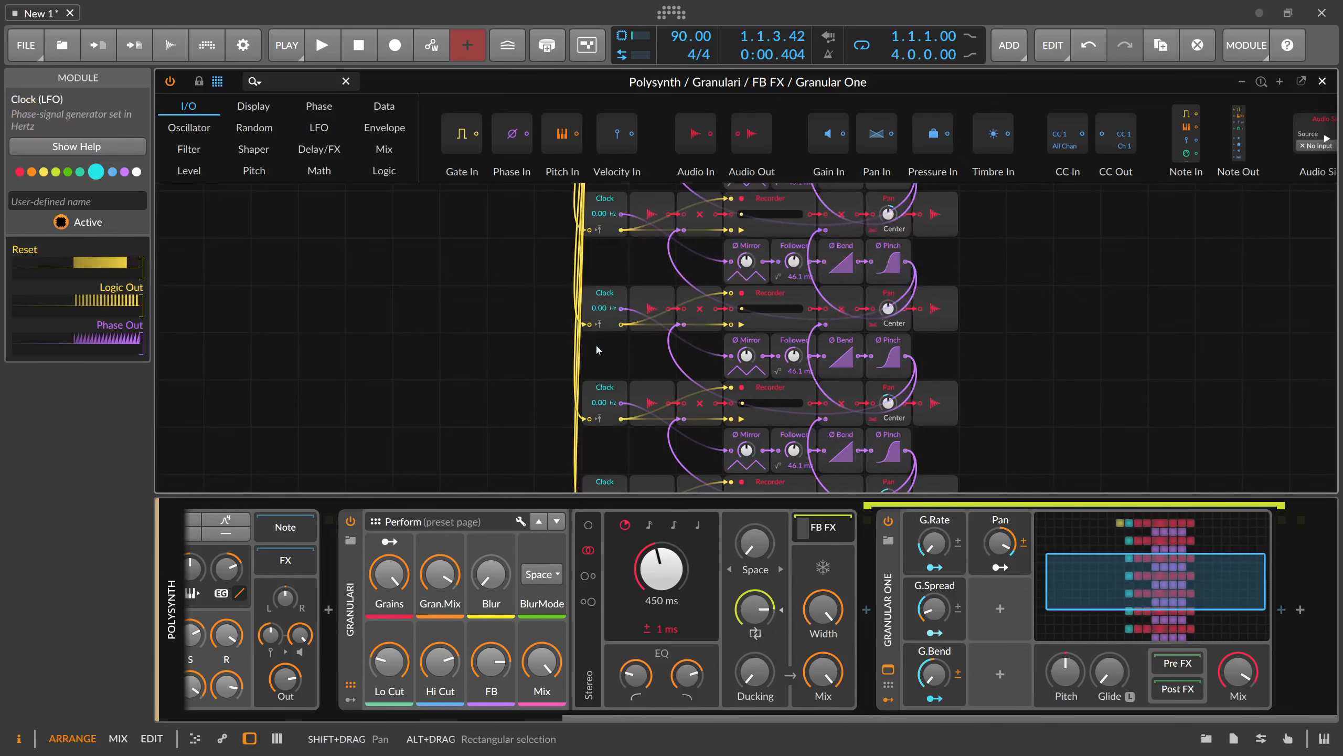
{"action": "scroll", "coordinate": [613, 433], "scroll_direction": "up", "scroll_amount": 6}
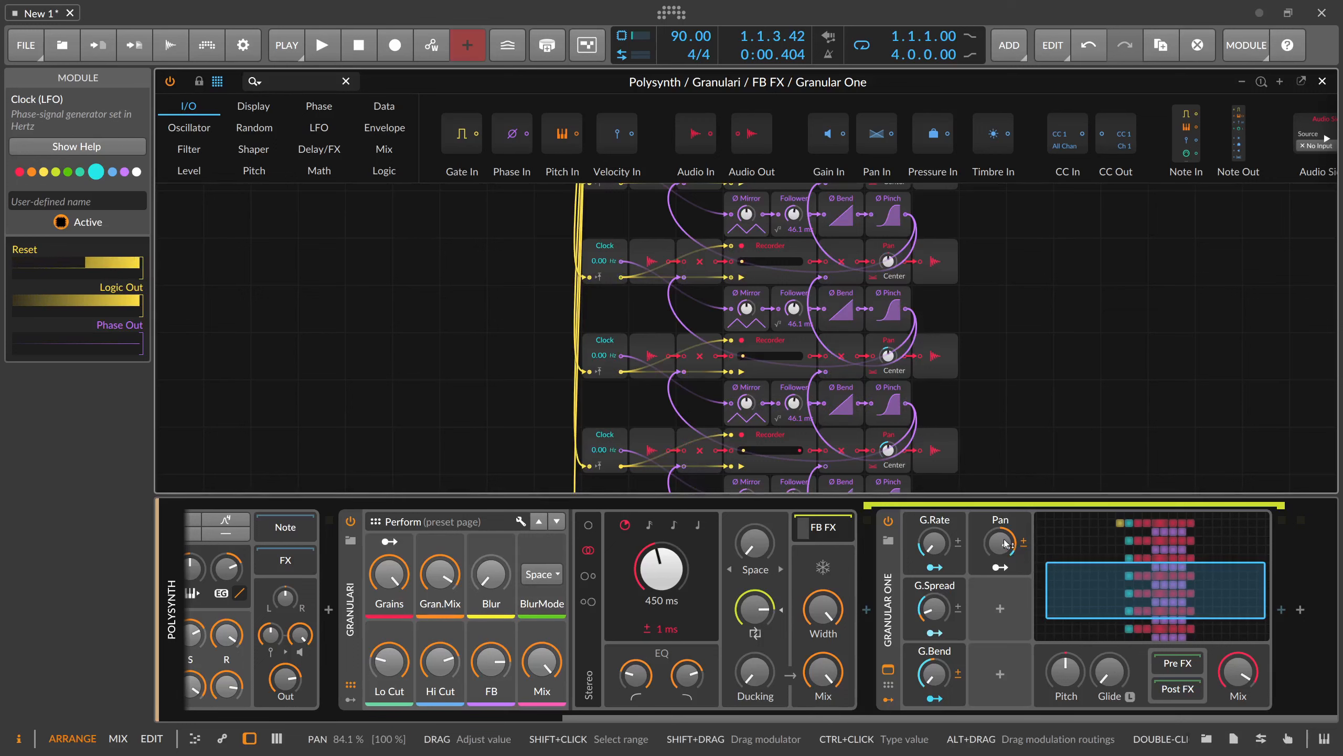
{"action": "scroll", "coordinate": [913, 408], "scroll_direction": "up", "scroll_amount": 5}
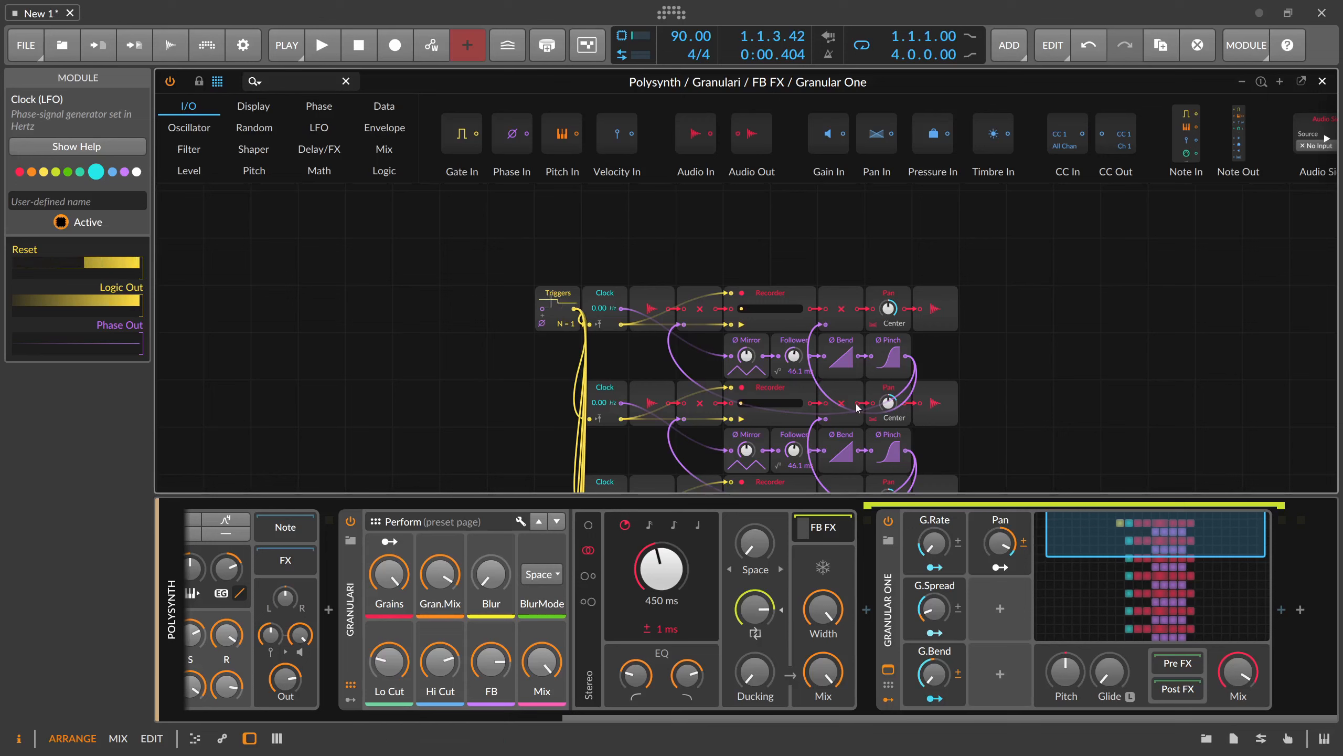
{"action": "left_click", "coordinate": [770, 303]}
{"action": "scroll", "coordinate": [775, 303], "scroll_direction": "down", "scroll_amount": 2}
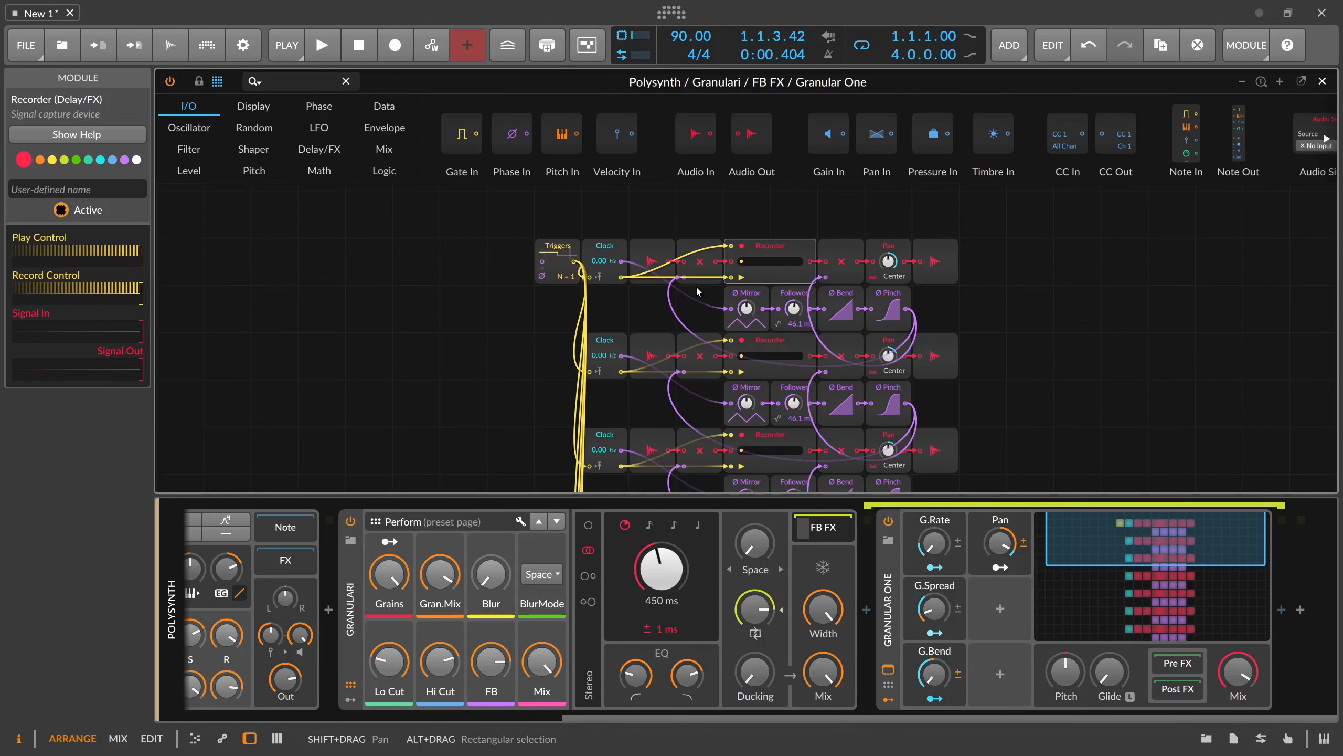
{"action": "mouse_move", "coordinate": [669, 713]}
{"action": "left_mouse_down"}
{"action": "mouse_move", "coordinate": [370, 713]}
{"action": "mouse_move", "coordinate": [667, 707]}
{"action": "left_mouse_up"}
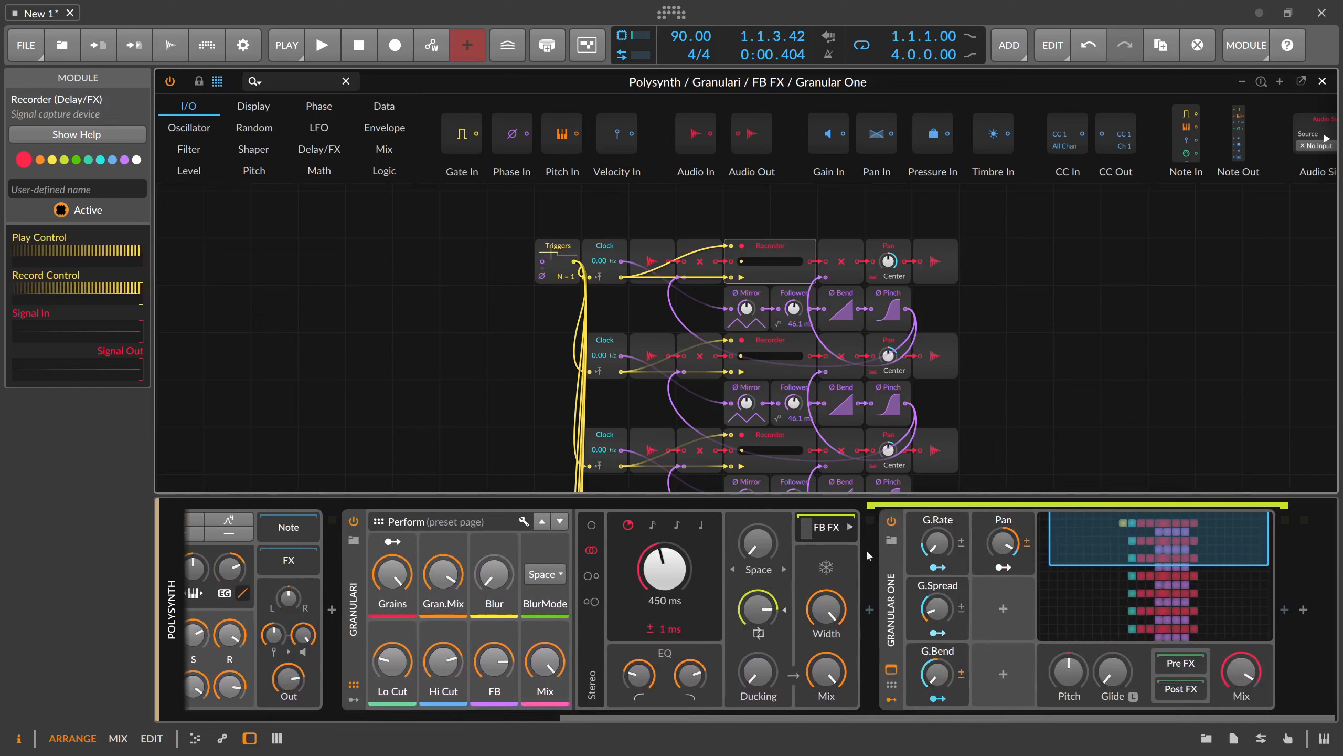